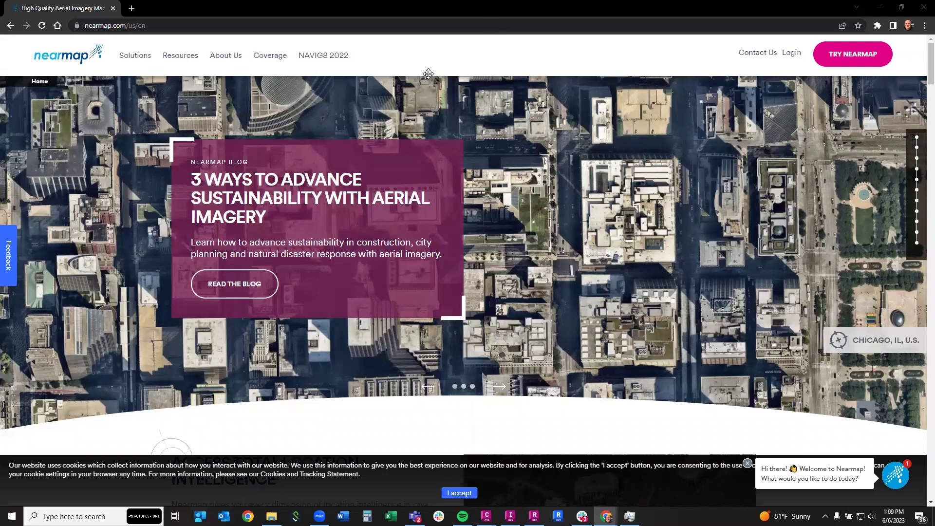
Log in to the Nearmap account and open MapBrowser.
{"action": "left_click", "coordinate": [791, 52]}
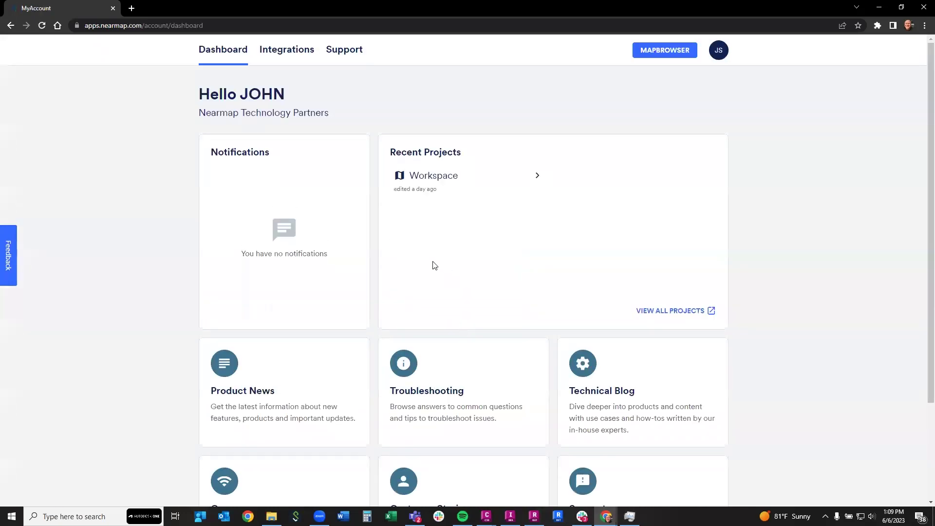
{"action": "left_click", "coordinate": [665, 50]}
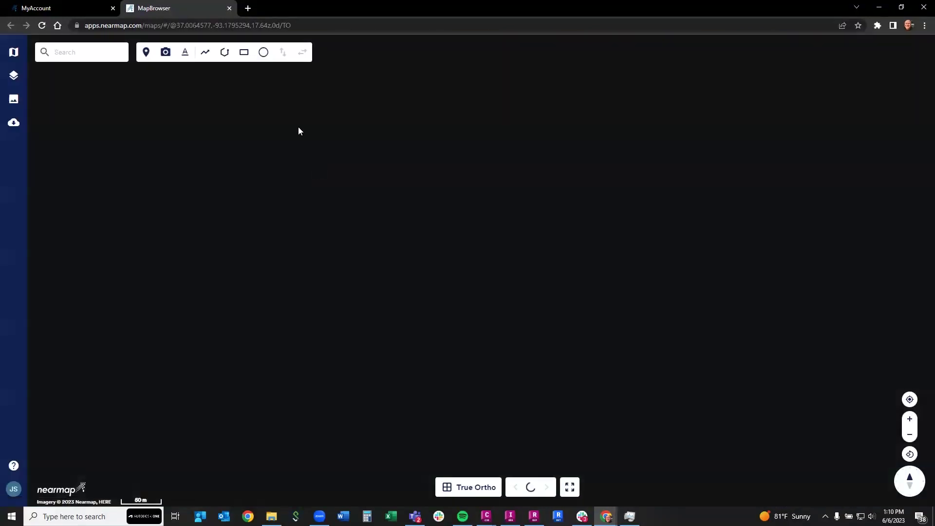
Search the map for Ozark, MO and center on the fields along E Hartley Rd near S 22nd Ave.
{"action": "left_click", "coordinate": [66, 55]}
{"action": "type", "text": "ozark"}
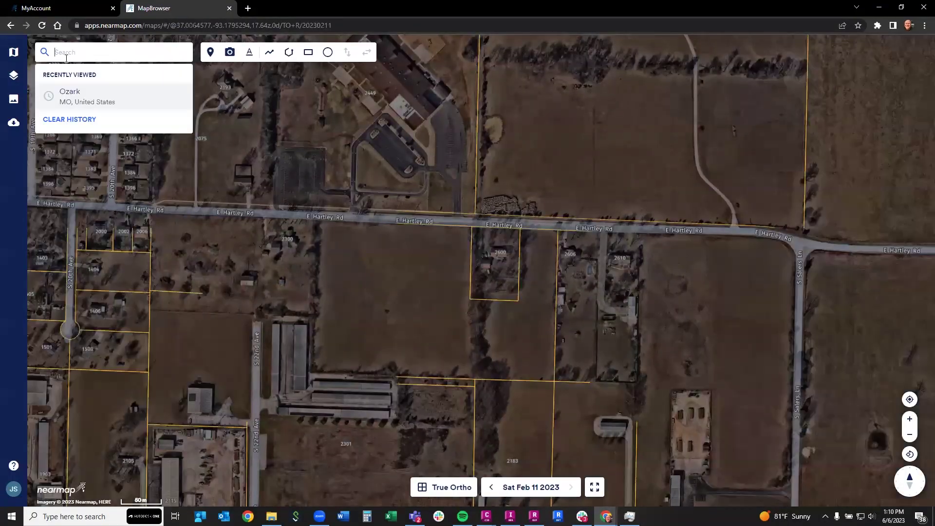
{"action": "type", "text": " mo"}
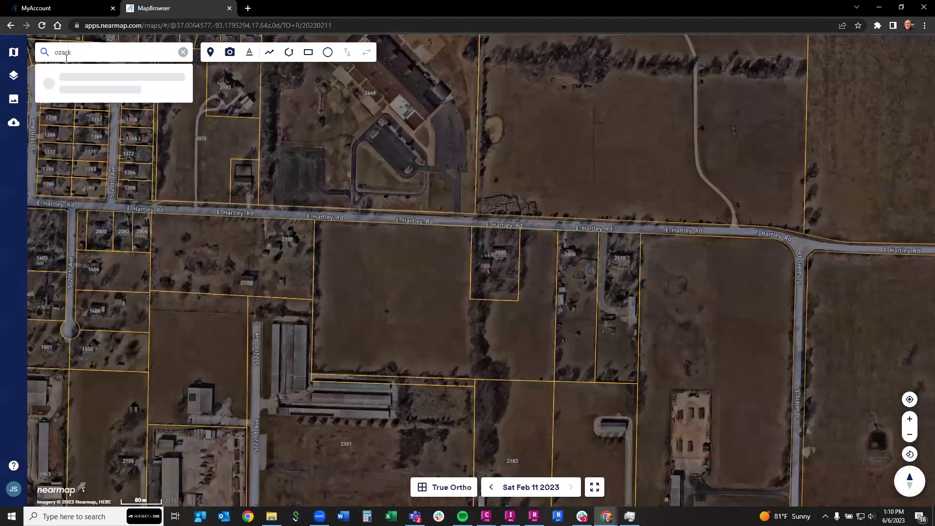
{"action": "left_click", "coordinate": [71, 86]}
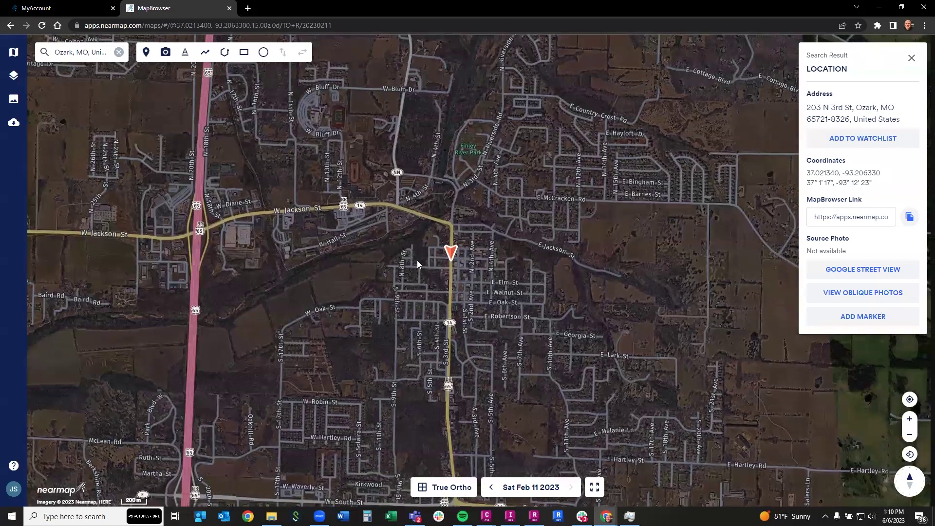
{"action": "scroll", "coordinate": [567, 398], "scroll_direction": "up", "scroll_amount": 4}
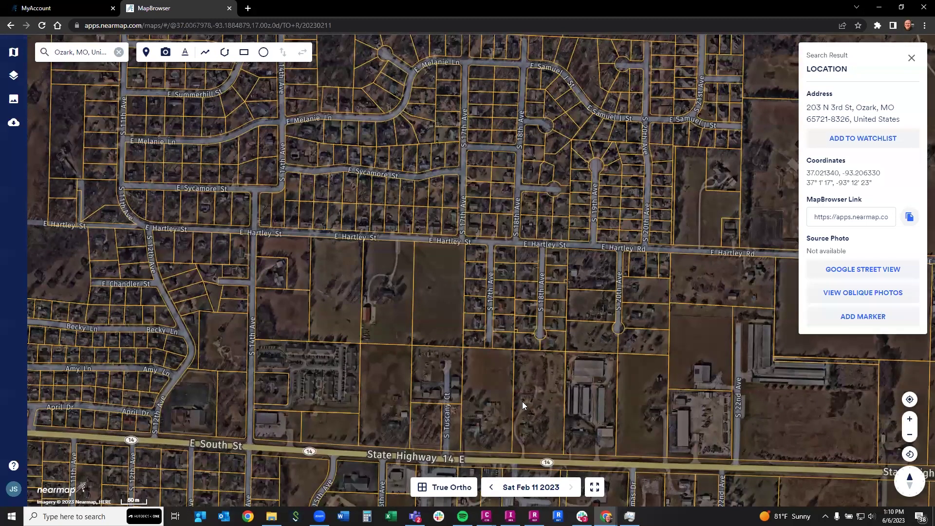
{"action": "left_click_drag", "start_coordinate": [603, 361], "coordinate": [349, 352]}
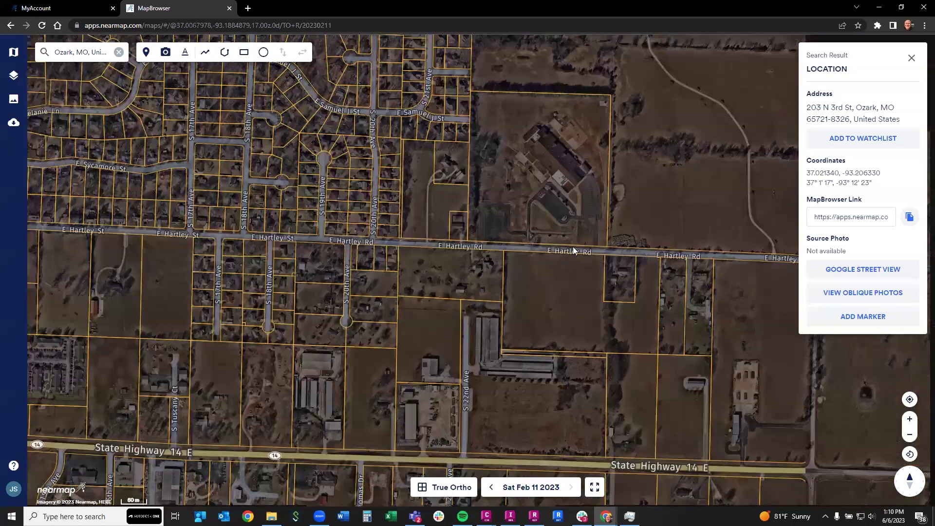
{"action": "left_click_drag", "start_coordinate": [489, 300], "coordinate": [437, 302]}
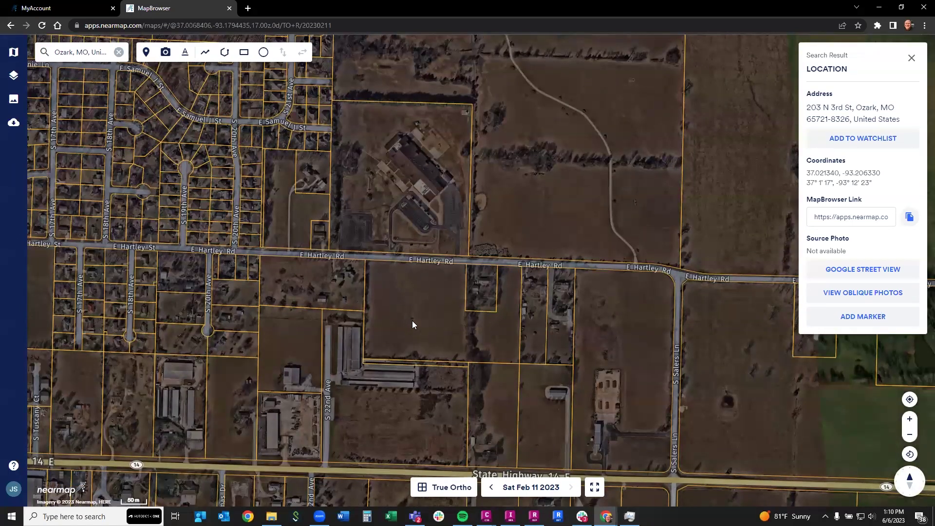
{"action": "scroll", "coordinate": [497, 322], "scroll_direction": "up", "scroll_amount": 3}
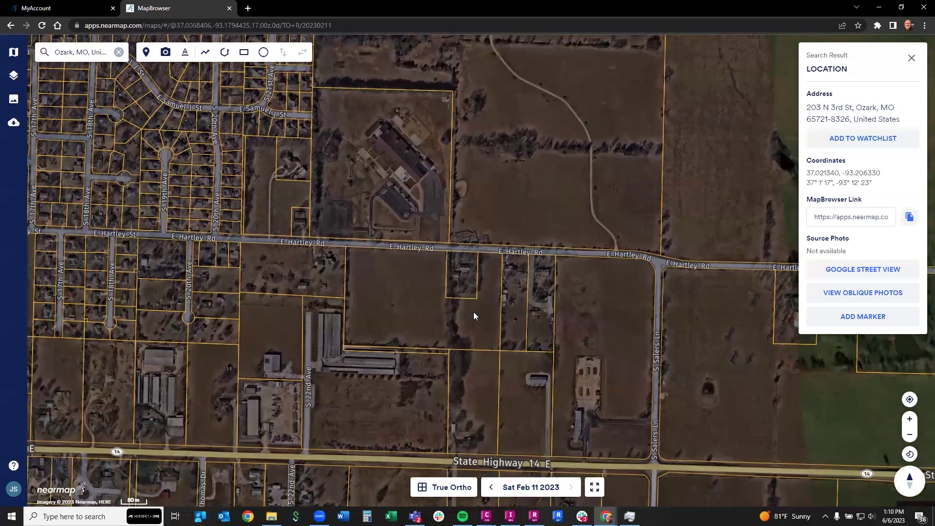
{"action": "scroll", "coordinate": [520, 334], "scroll_direction": "down", "scroll_amount": 3}
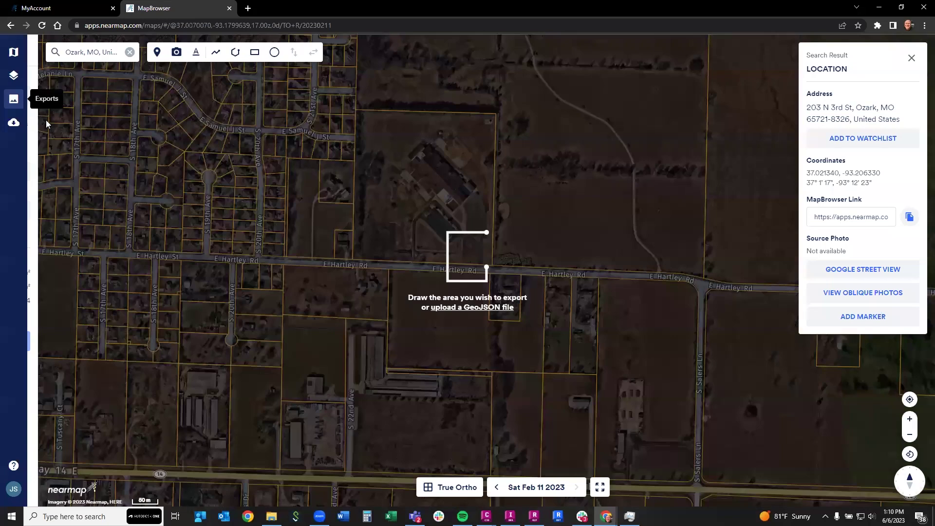
Start an export of type 3D using the Springfield MO — February 2023 capture.
{"action": "left_click", "coordinate": [14, 99]}
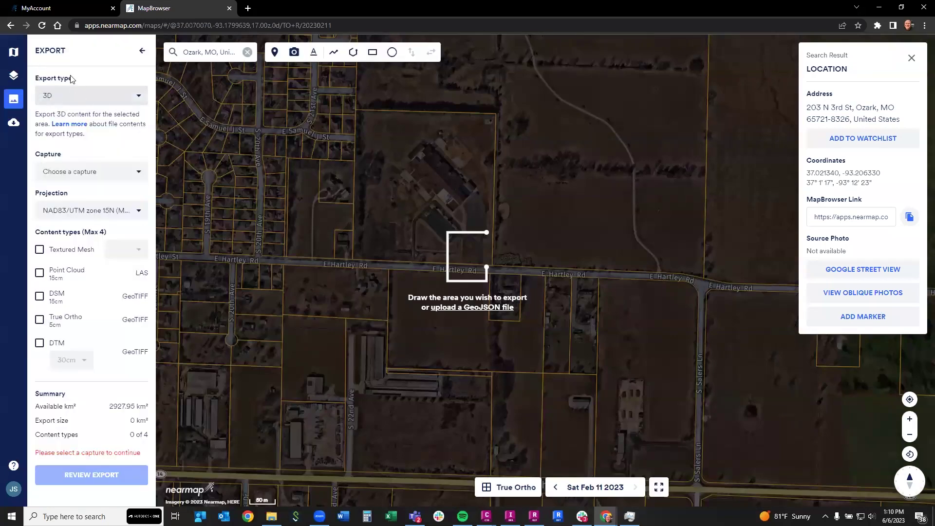
{"action": "left_click", "coordinate": [129, 103]}
{"action": "left_click", "coordinate": [54, 98]}
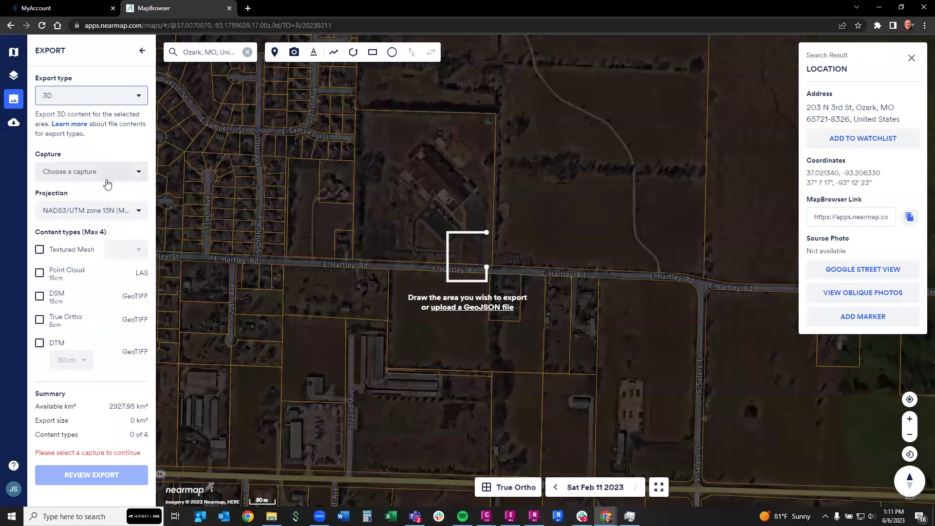
{"action": "left_click", "coordinate": [138, 175]}
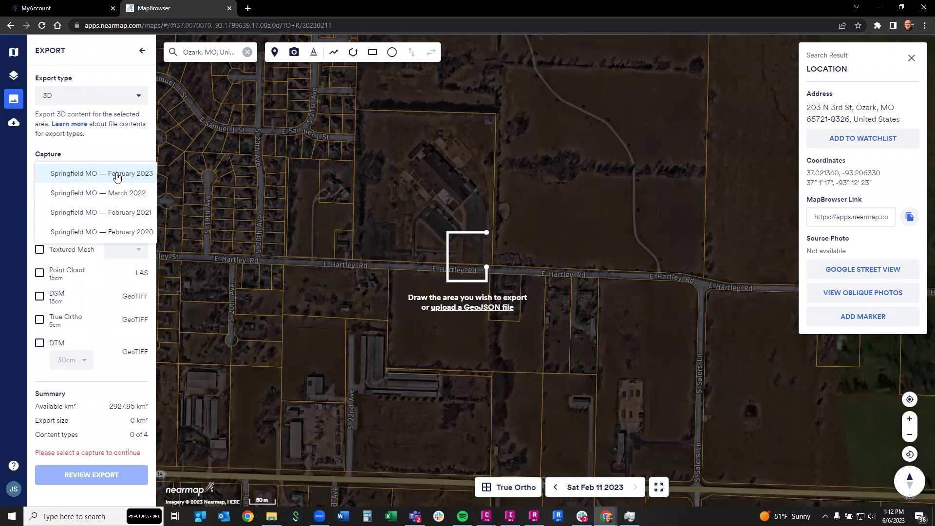
{"action": "left_click", "coordinate": [133, 175]}
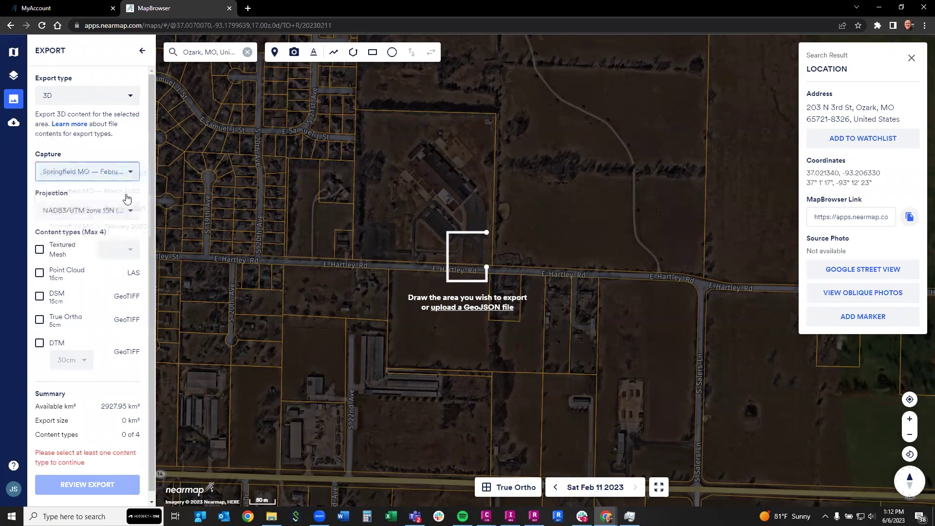
Review the available export projections and choose NAD83/UTM zone 15N (Meters) — NAVD88 (Meters).
{"action": "left_click", "coordinate": [128, 215]}
{"action": "left_click_drag", "start_coordinate": [229, 200], "coordinate": [222, 314]}
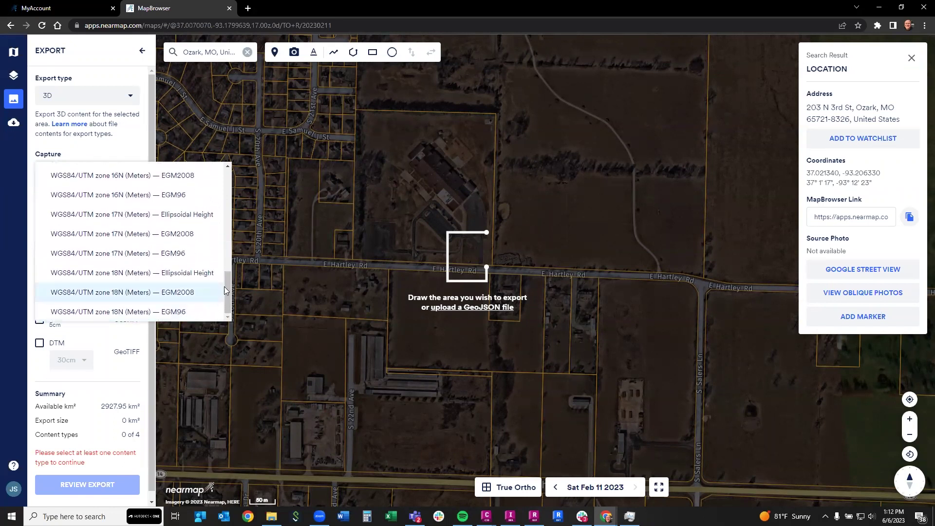
{"action": "scroll", "coordinate": [223, 262], "scroll_direction": "up", "scroll_amount": 10}
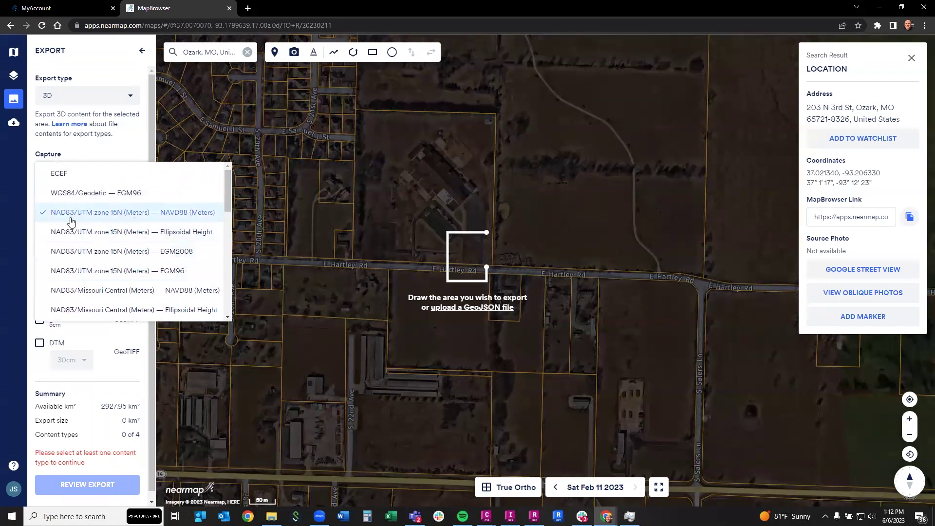
{"action": "left_click", "coordinate": [123, 213]}
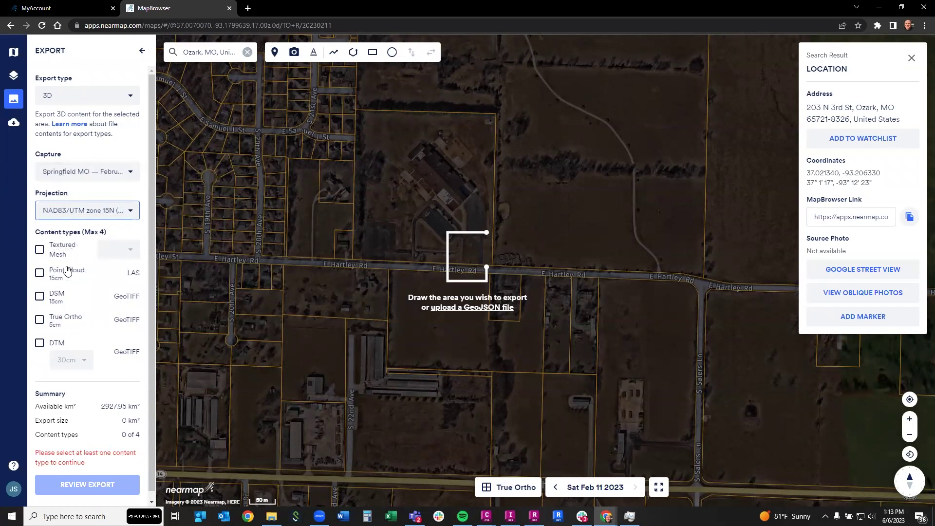
Include Point Cloud, True Ortho and DTM as the content types of the export.
{"action": "left_click", "coordinate": [39, 273]}
{"action": "left_click", "coordinate": [40, 320]}
{"action": "left_click", "coordinate": [39, 343]}
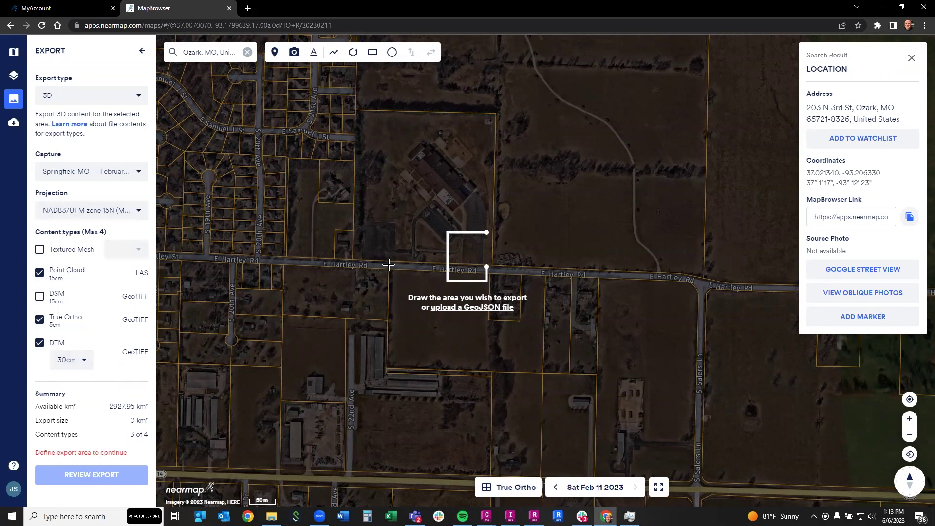
Outline a roughly rectangular export area of about 0.21 km² across E Hartley Rd, east of S 22nd Ave.
{"action": "left_click", "coordinate": [505, 213]}
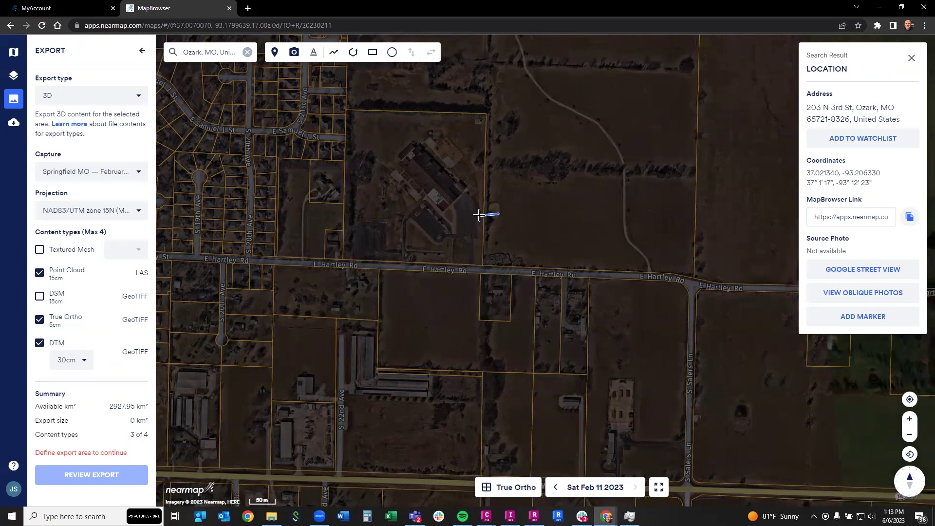
{"action": "left_click", "coordinate": [345, 209]}
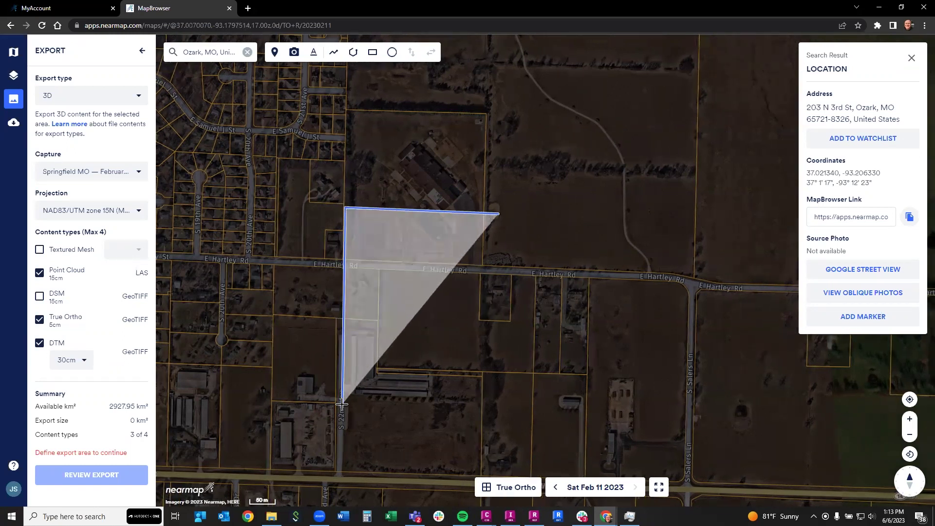
{"action": "left_click", "coordinate": [343, 405]}
{"action": "left_click", "coordinate": [618, 411]}
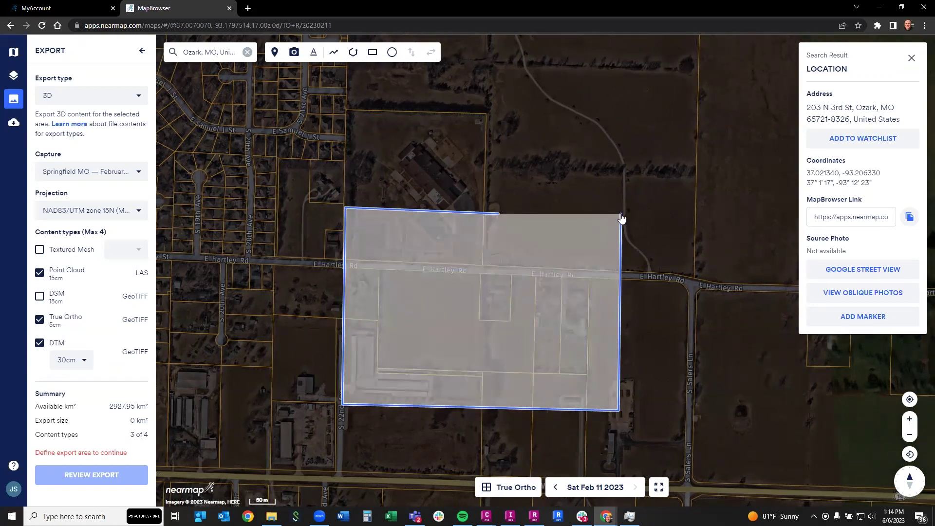
{"action": "double_click", "coordinate": [621, 215]}
Review and confirm the 3D export, then close the list of downloads.
{"action": "left_click", "coordinate": [110, 478]}
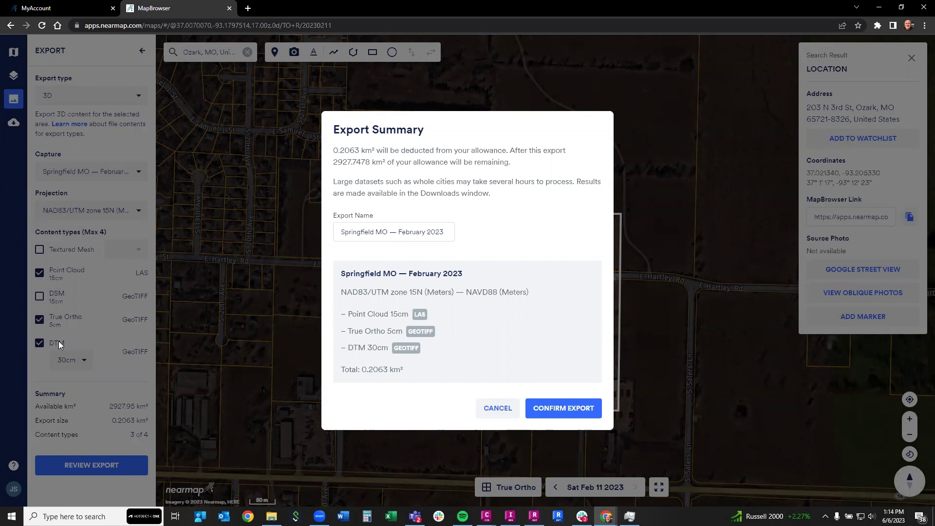
{"action": "left_click", "coordinate": [566, 408]}
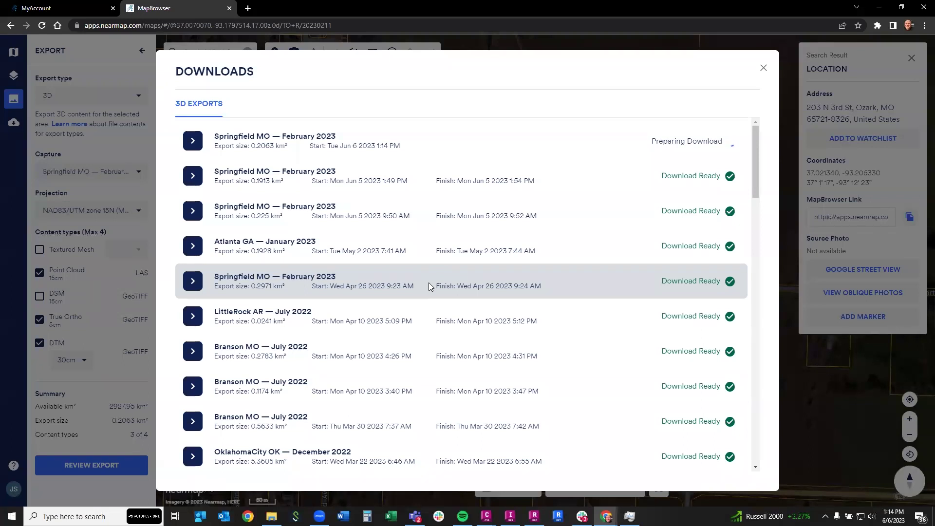
{"action": "left_click", "coordinate": [763, 68]}
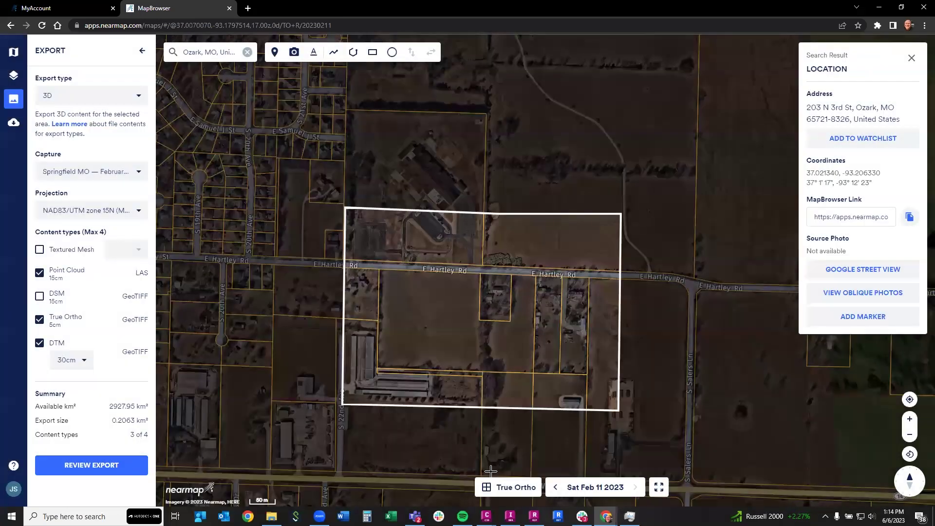
Switch to Civil 3D and open the drawing settings of Drawing1.
{"action": "mouse_move", "coordinate": [486, 516]}
{"action": "left_click", "coordinate": [467, 470]}
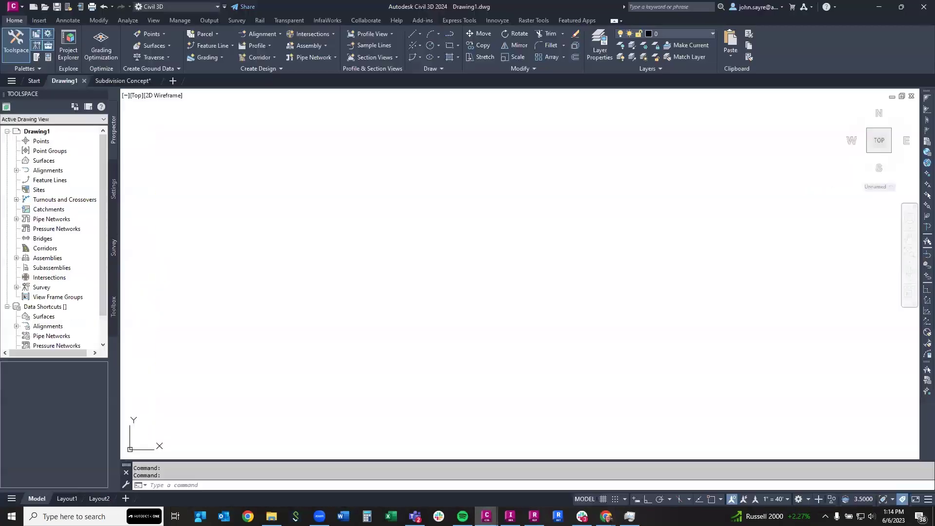
{"action": "left_click", "coordinate": [113, 181]}
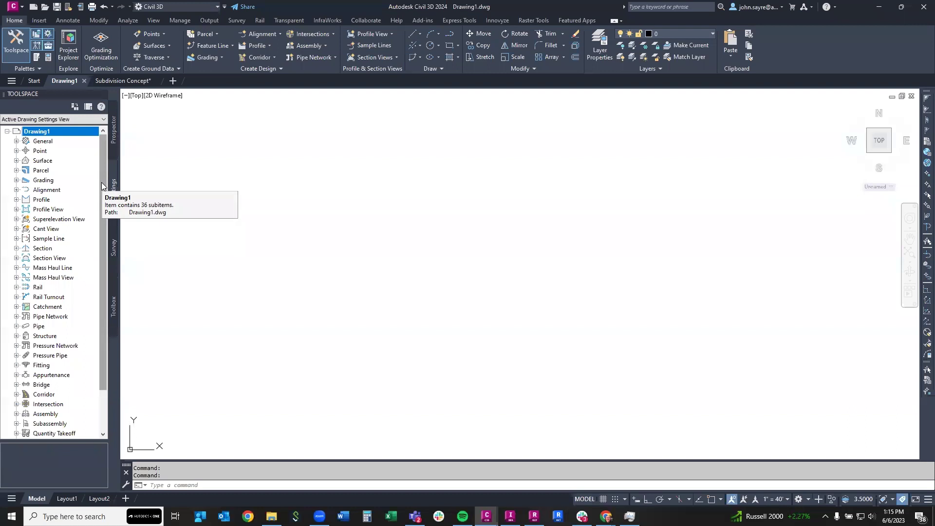
{"action": "right_click", "coordinate": [62, 132]}
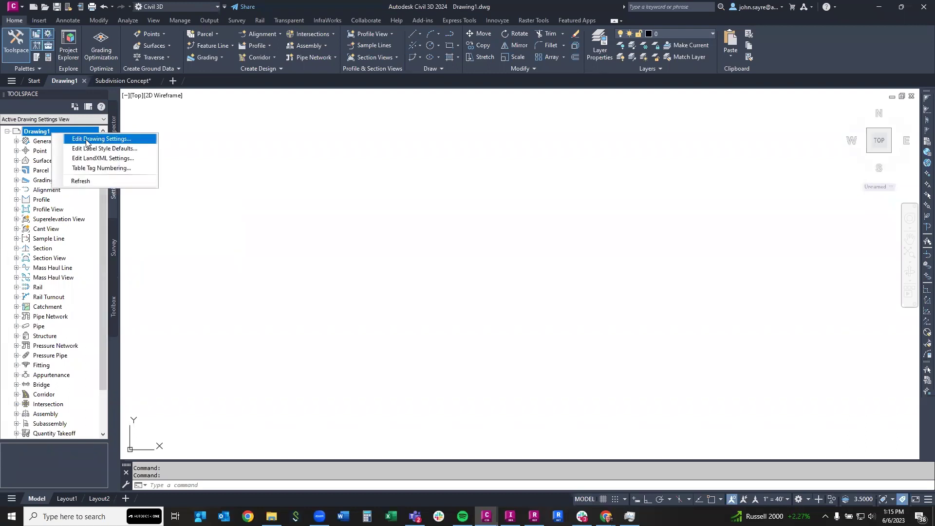
{"action": "left_click", "coordinate": [87, 140]}
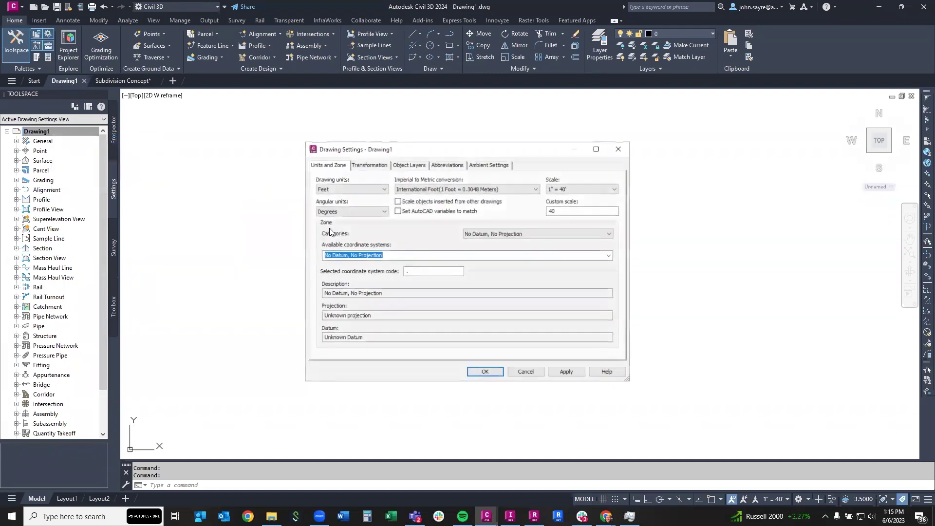
Set the drawing's coordinate system code to mo83-cf and apply the settings.
{"action": "left_click", "coordinate": [427, 271]}
{"action": "key", "text": "BackSpace"}
{"action": "type", "text": "mo"}
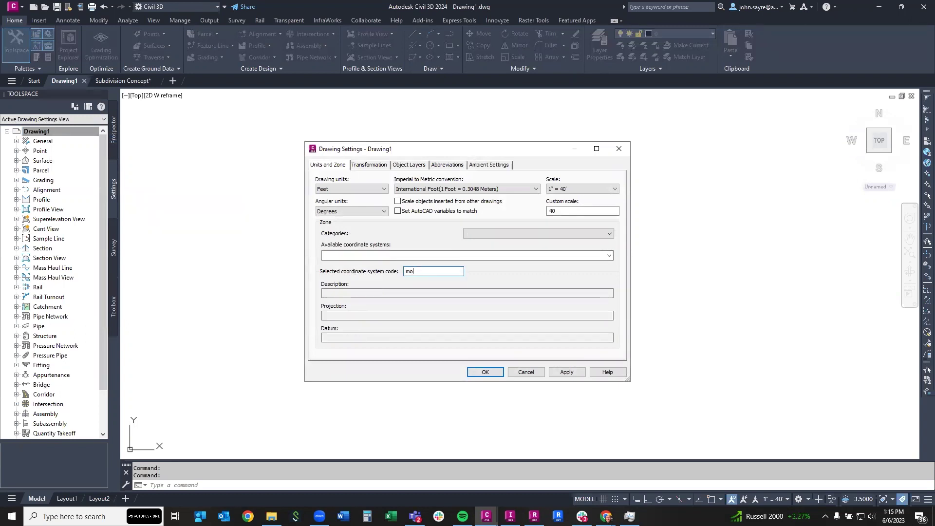
{"action": "type", "text": "883-cf"}
{"action": "key", "text": "Left"}
{"action": "key", "text": "Left"}
{"action": "key", "text": "Left"}
{"action": "key", "text": "Left"}
{"action": "key", "text": "BackSpace"}
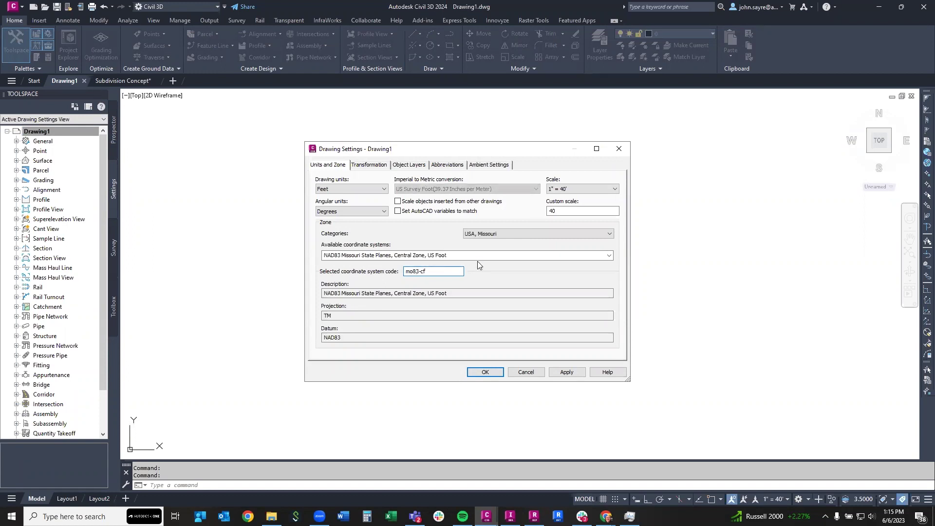
{"action": "left_click", "coordinate": [567, 371]}
{"action": "left_click", "coordinate": [500, 373]}
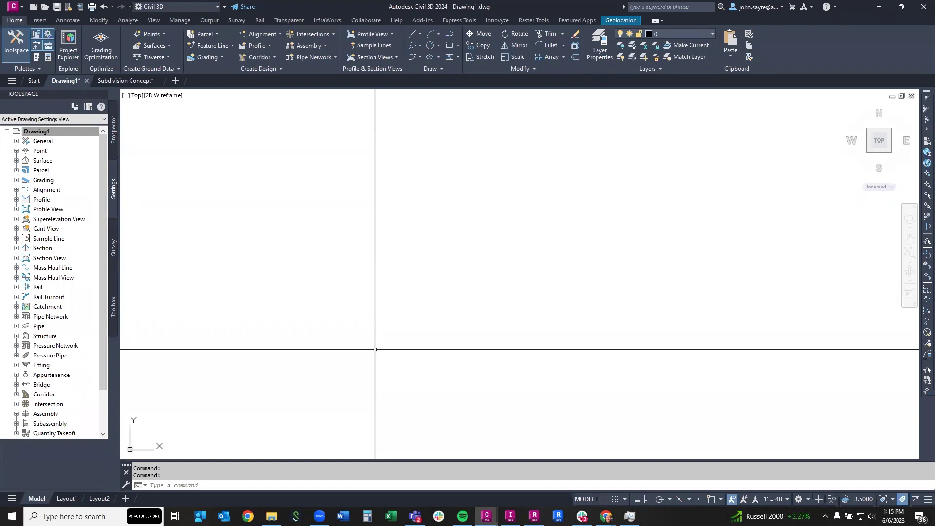
Start a new TIN surface in Drawing1 and name it eg.
{"action": "left_click", "coordinate": [114, 134]}
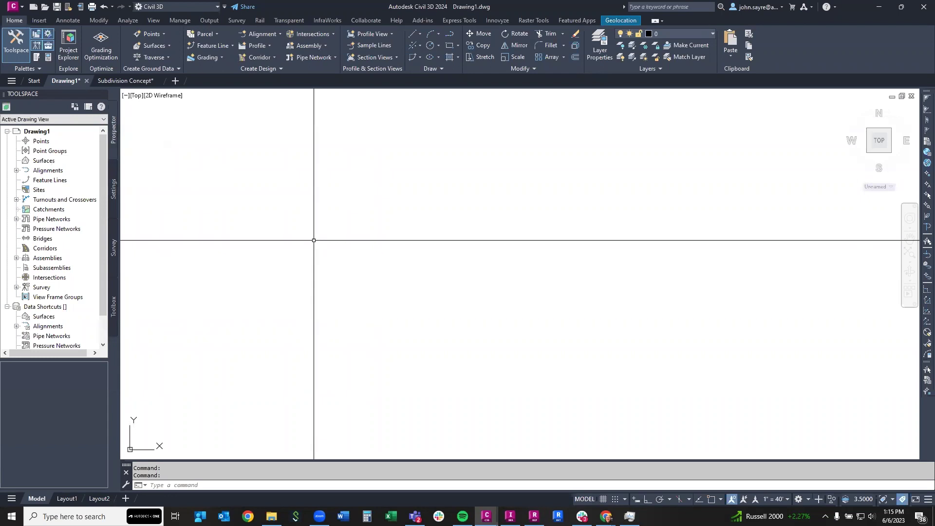
{"action": "right_click", "coordinate": [44, 160]}
{"action": "left_click", "coordinate": [92, 168]}
{"action": "left_click", "coordinate": [560, 226]}
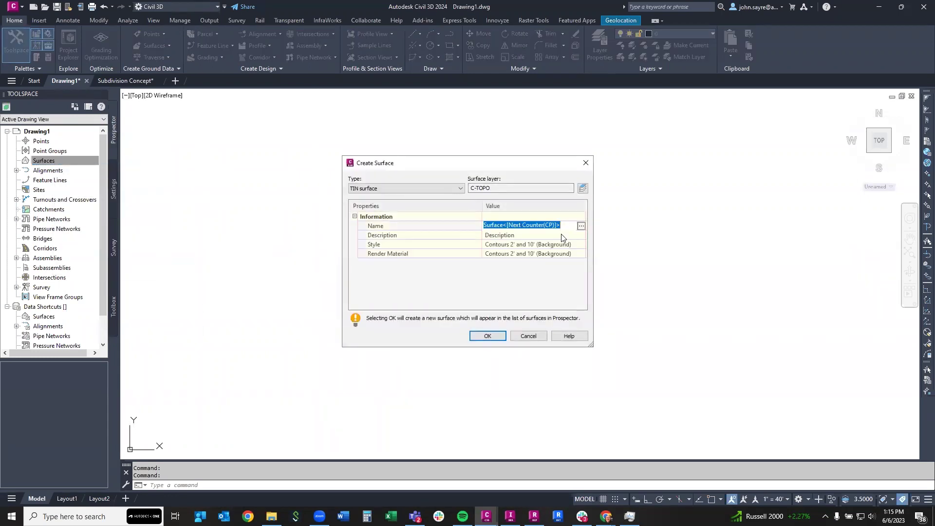
{"action": "type", "text": "eg"}
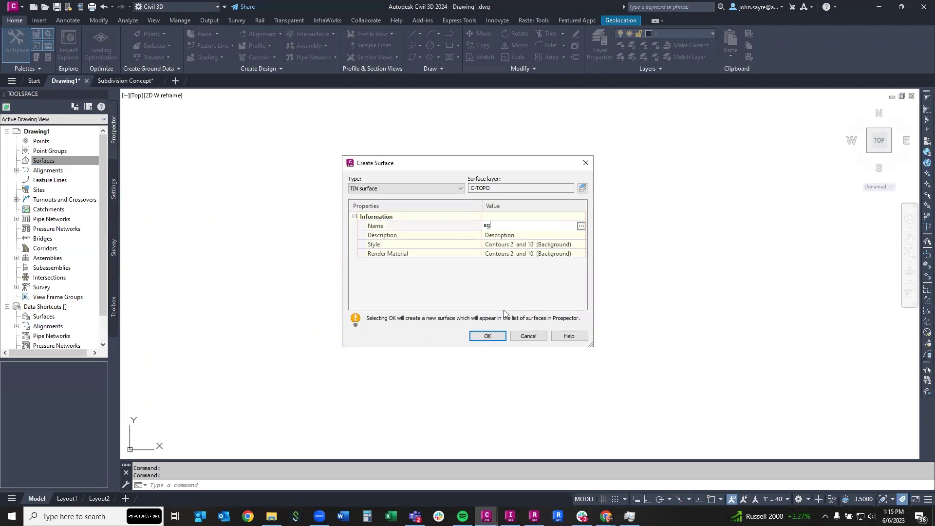
{"action": "key", "text": "Return"}
Set the new surface's style to Contours 1' and 5' (Background) and create the surface.
{"action": "left_click", "coordinate": [560, 244]}
{"action": "left_click", "coordinate": [581, 244]}
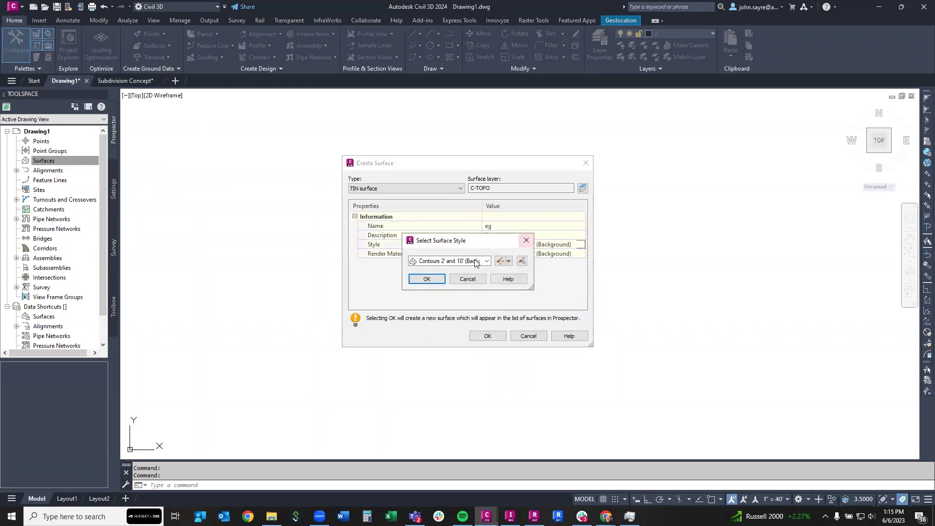
{"action": "left_click", "coordinate": [486, 261]}
{"action": "left_click", "coordinate": [476, 285]}
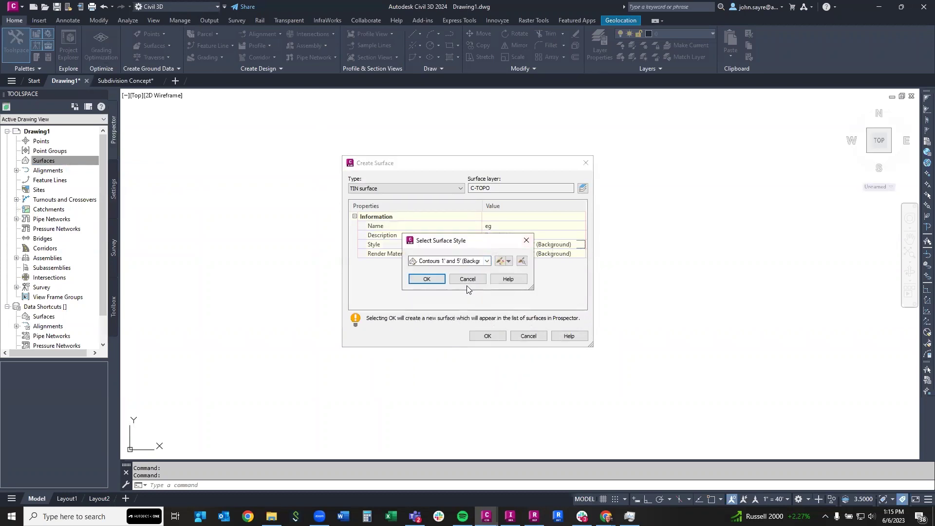
{"action": "left_click", "coordinate": [430, 279]}
{"action": "left_click", "coordinate": [492, 341]}
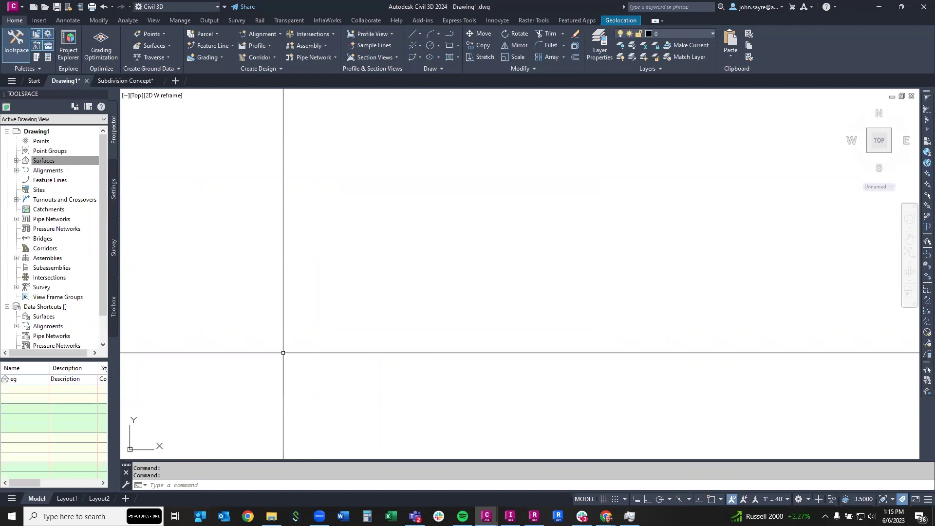
Start adding a DEM file to surface eg's definition and select the DTM GeoTIFF in the DTMGeoTIFF-0000 folder.
{"action": "left_click", "coordinate": [44, 160]}
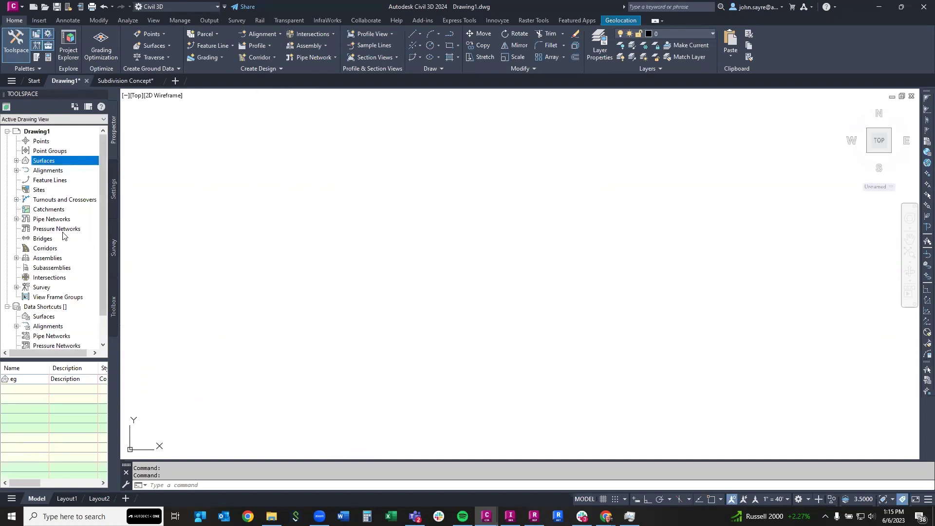
{"action": "left_click", "coordinate": [16, 160]}
{"action": "left_click", "coordinate": [26, 171]}
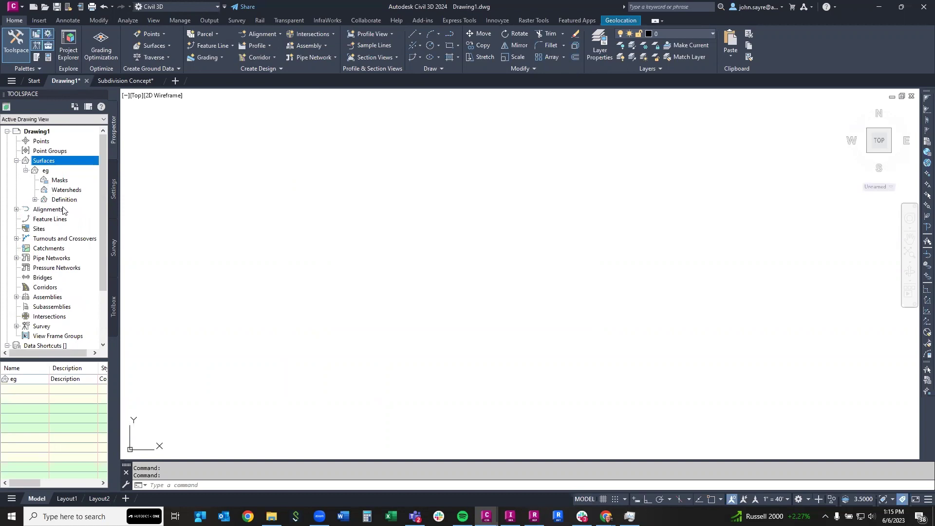
{"action": "left_click", "coordinate": [35, 200]}
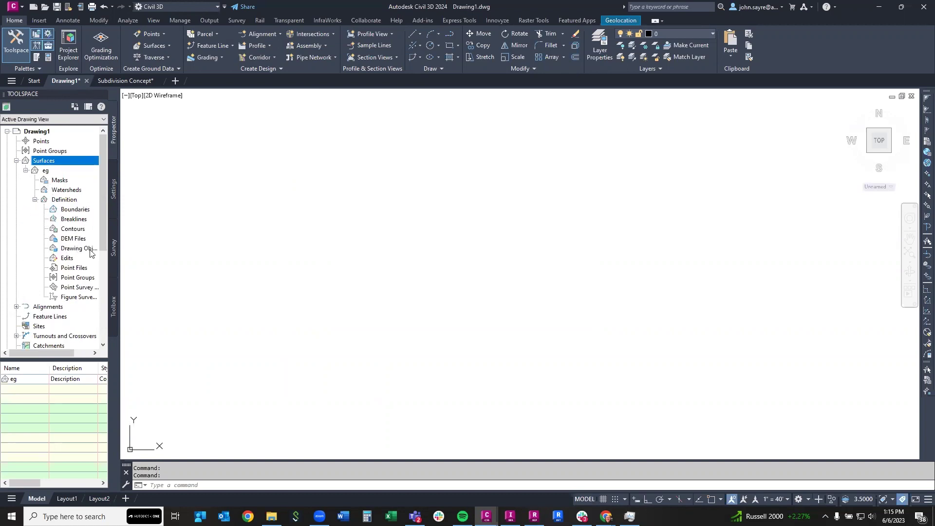
{"action": "left_click", "coordinate": [73, 238]}
{"action": "right_click", "coordinate": [73, 238]}
{"action": "left_click", "coordinate": [108, 257]}
{"action": "left_click", "coordinate": [562, 173]}
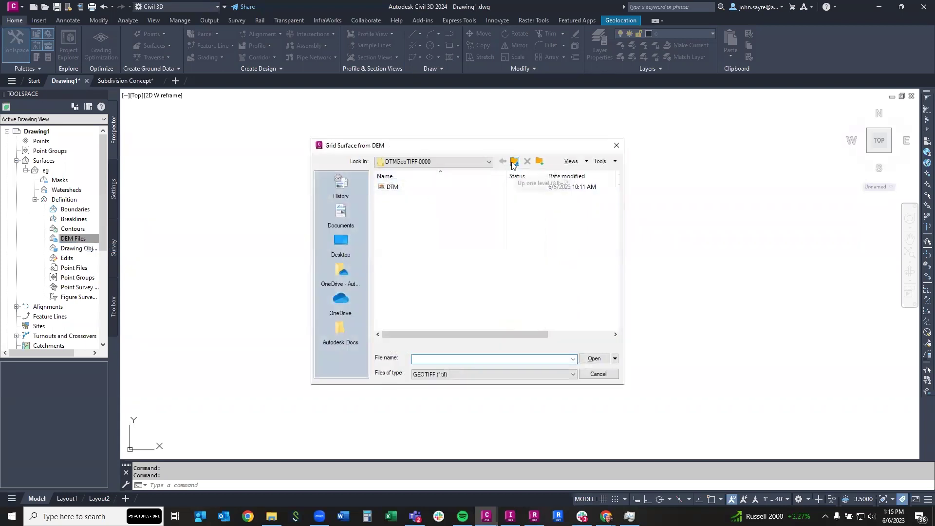
{"action": "left_click", "coordinate": [488, 163]}
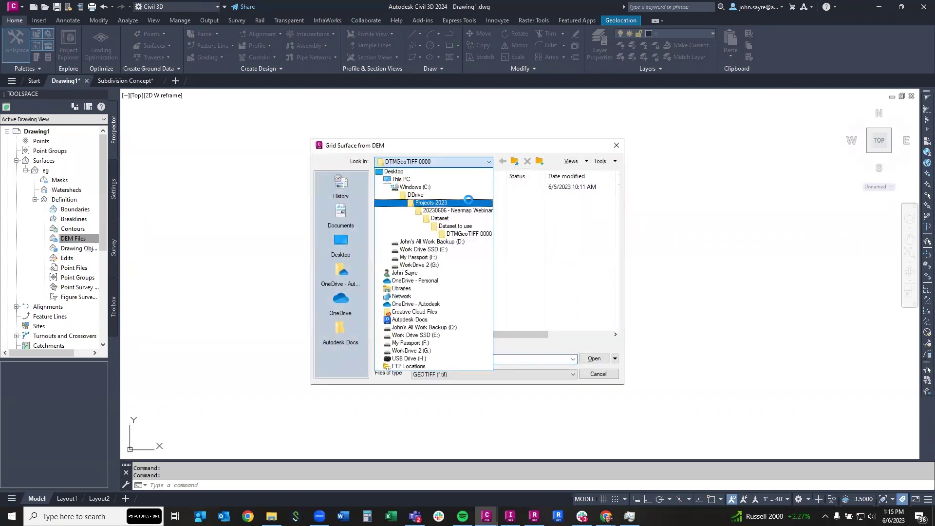
{"action": "left_click", "coordinate": [469, 235]}
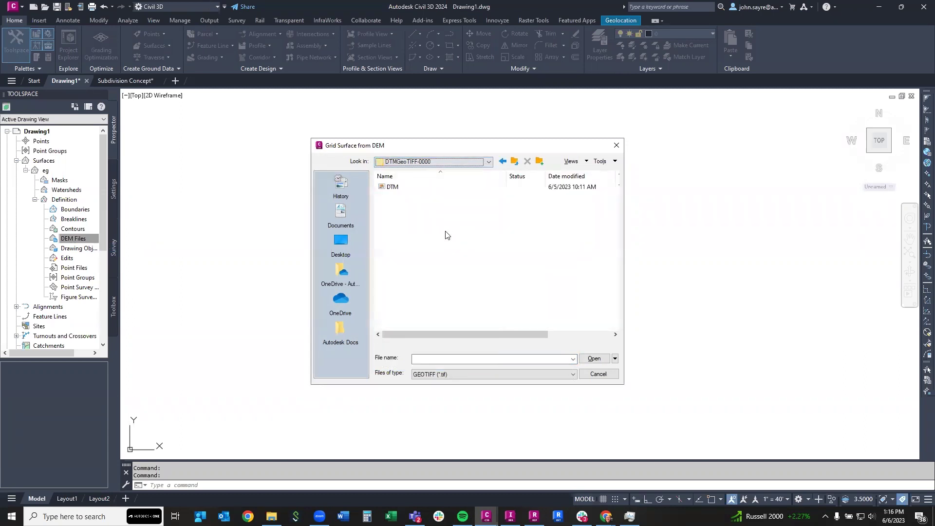
{"action": "left_click", "coordinate": [403, 190]}
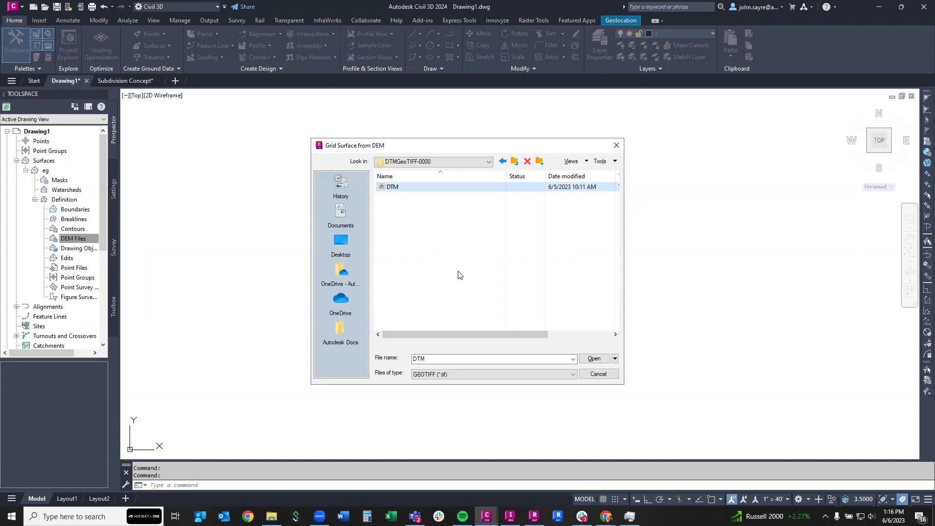
Look over the supported DEM file types, switching the filter to USGS DEM and back to GEOTIFF.
{"action": "left_click", "coordinate": [575, 374]}
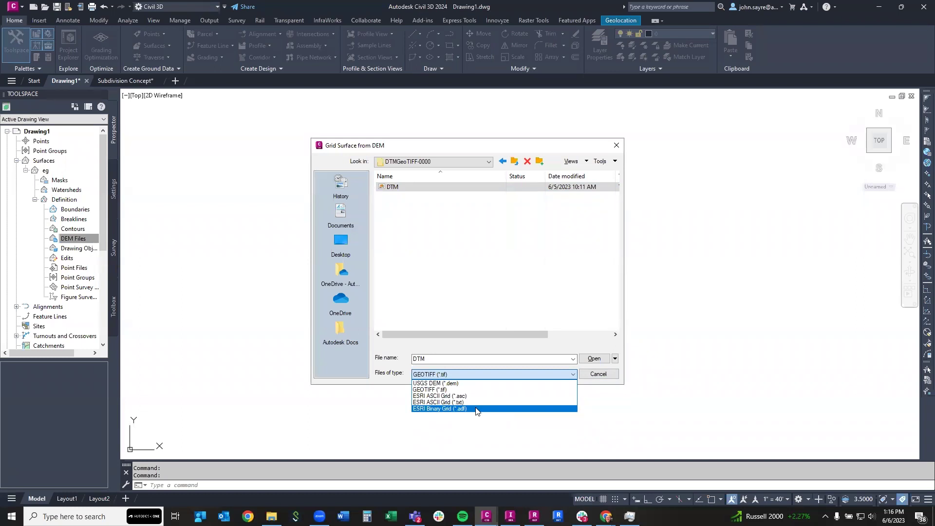
{"action": "left_click", "coordinate": [460, 384]}
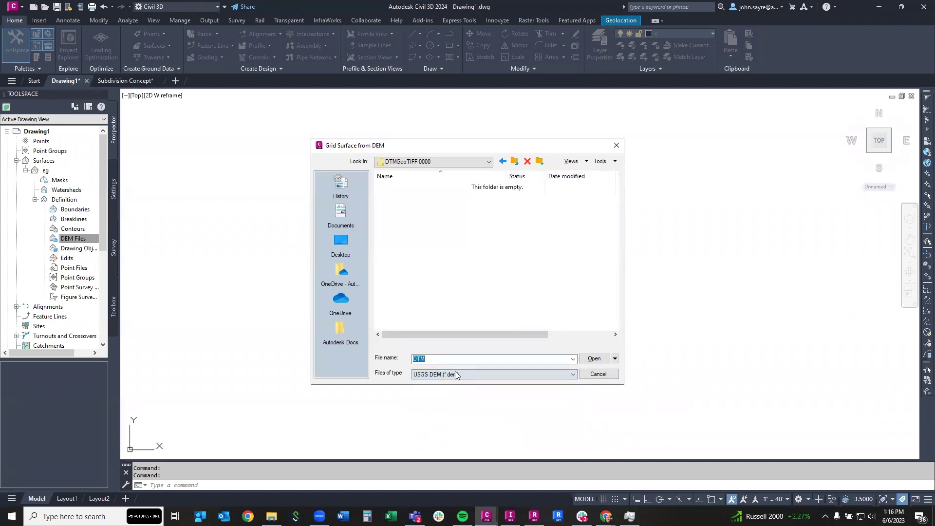
{"action": "left_click", "coordinate": [573, 375]}
{"action": "left_click", "coordinate": [437, 389]}
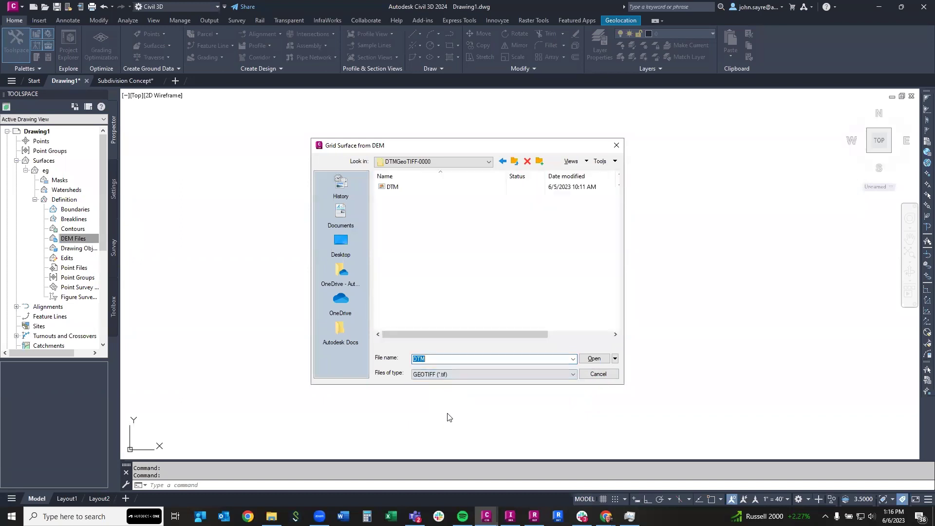
Load the DTM GeoTIFF as the DEM file for the surface.
{"action": "left_click", "coordinate": [405, 188]}
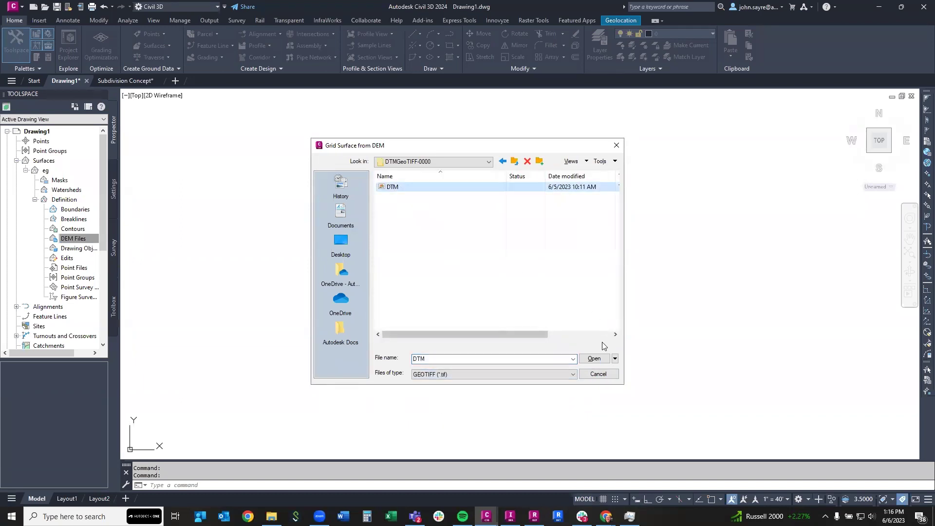
{"action": "key", "text": "Return"}
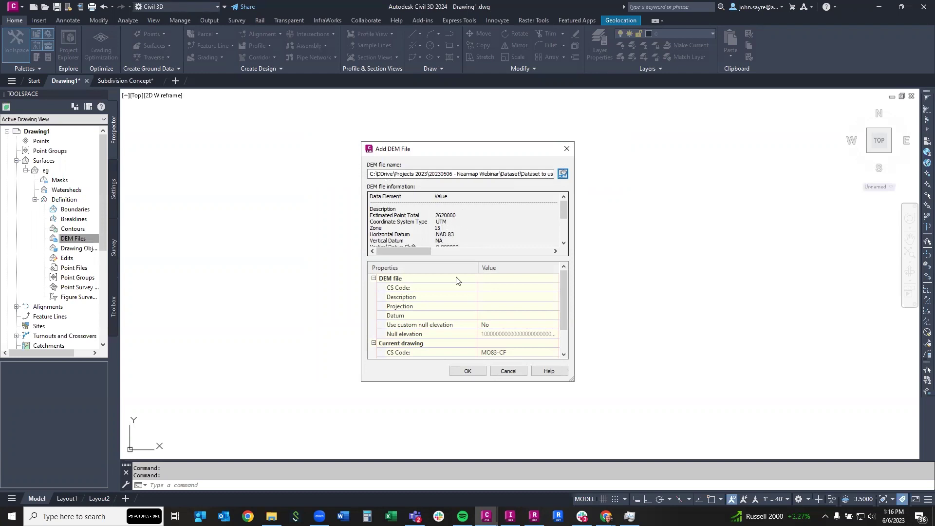
Assign the DEM file the coordinate system UTM with NAD83 datum, Zone 15, Meter (UTM83-15) from the UTM, NAD83 Datum category.
{"action": "left_click", "coordinate": [487, 290]}
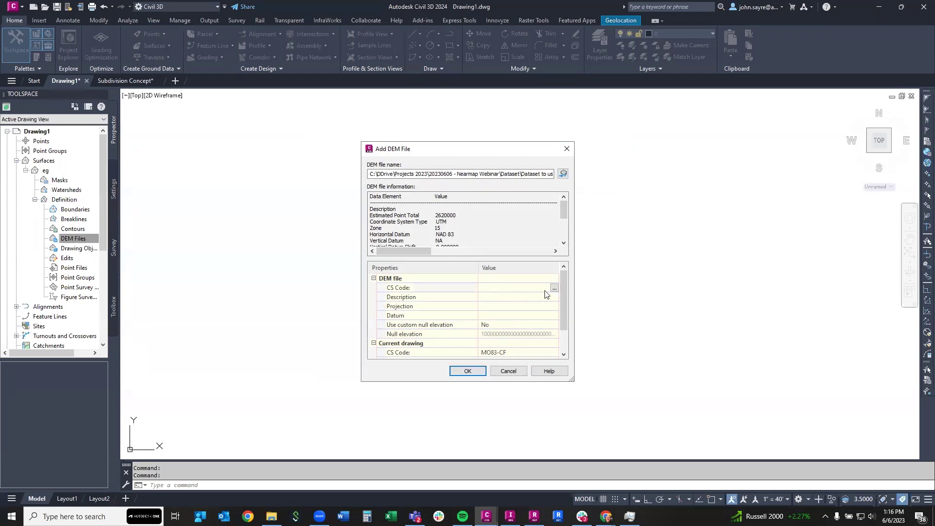
{"action": "left_click", "coordinate": [554, 288]}
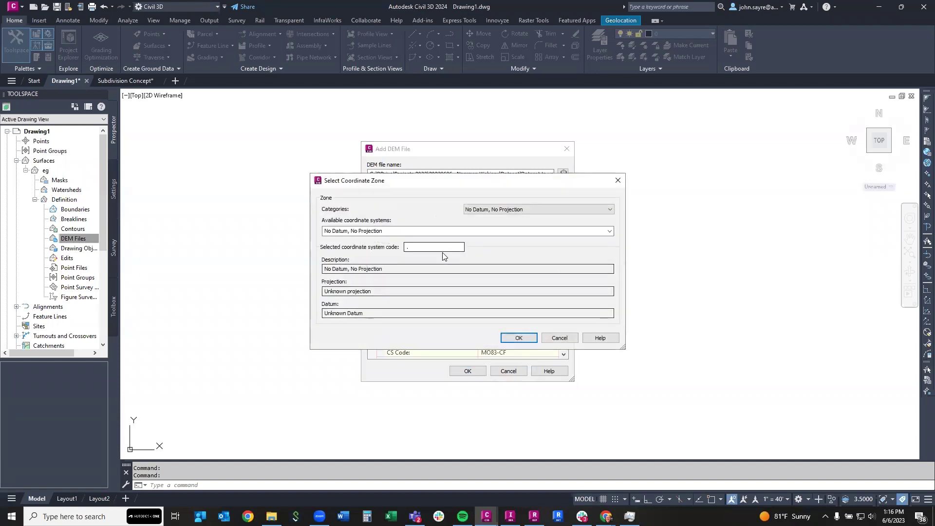
{"action": "left_click", "coordinate": [610, 210]}
{"action": "scroll", "coordinate": [536, 341], "scroll_direction": "down", "scroll_amount": 20}
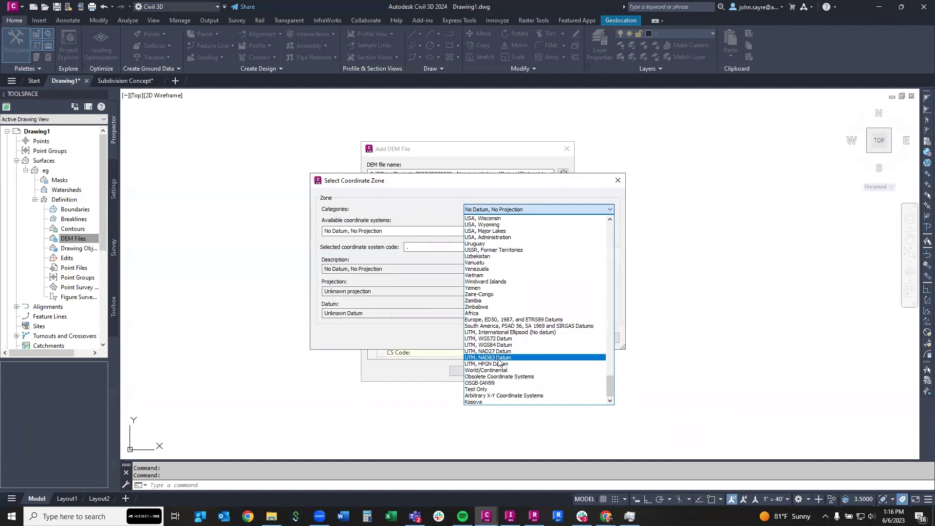
{"action": "left_click", "coordinate": [499, 358]}
{"action": "left_click_drag", "start_coordinate": [512, 183], "coordinate": [525, 168]}
{"action": "left_click", "coordinate": [621, 217]}
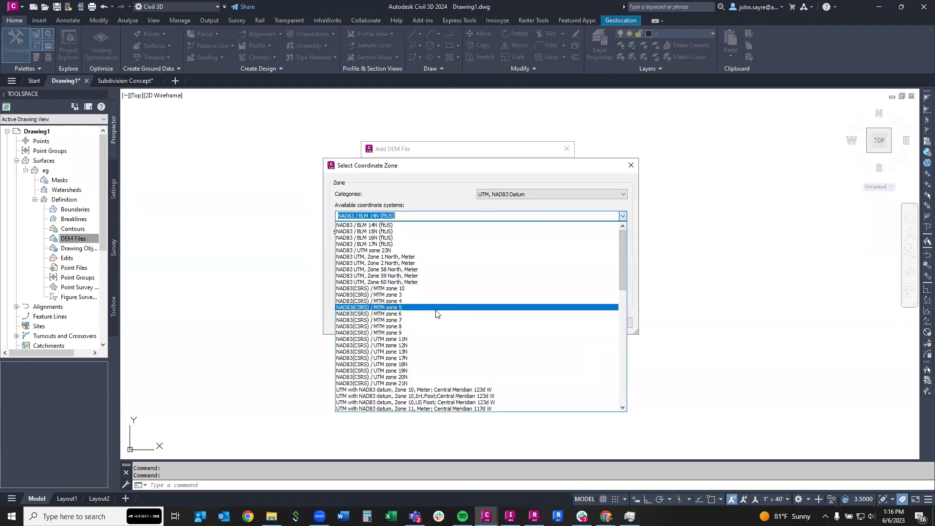
{"action": "scroll", "coordinate": [436, 313], "scroll_direction": "down", "scroll_amount": 7}
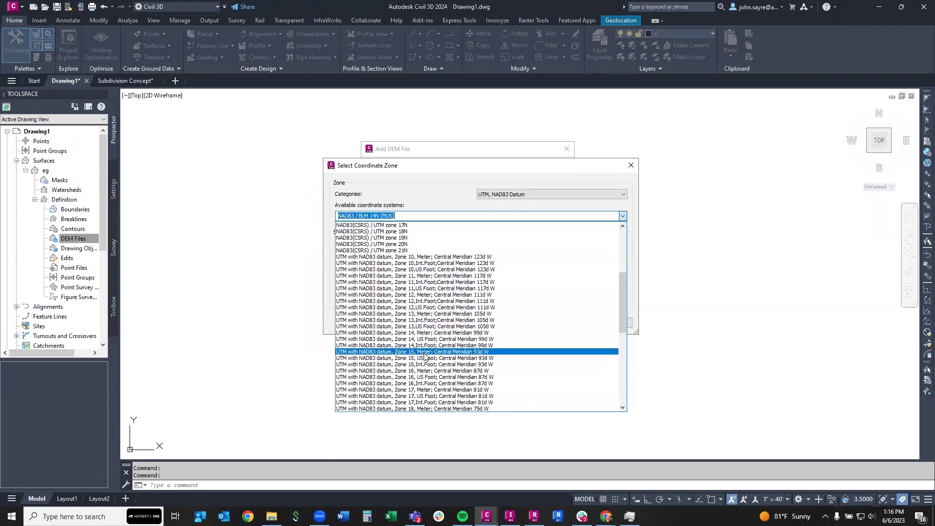
{"action": "left_click", "coordinate": [423, 352]}
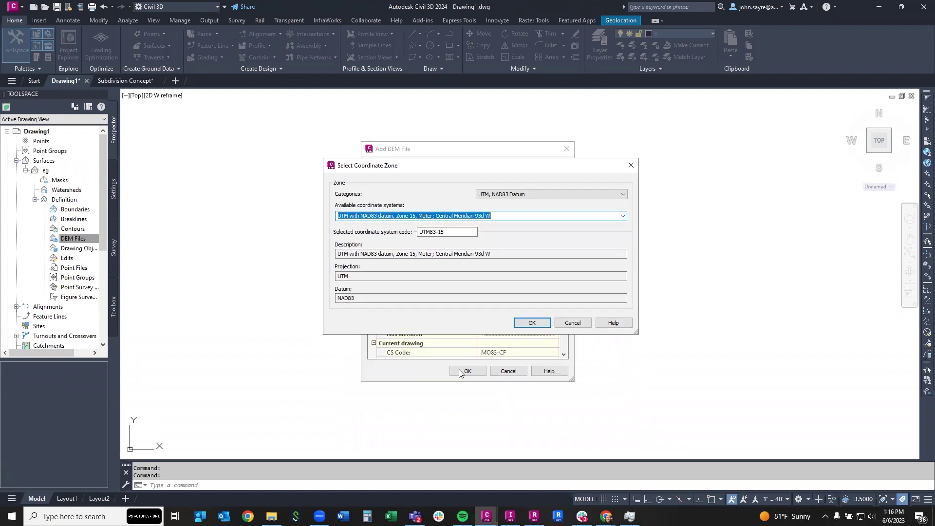
{"action": "left_click", "coordinate": [525, 323]}
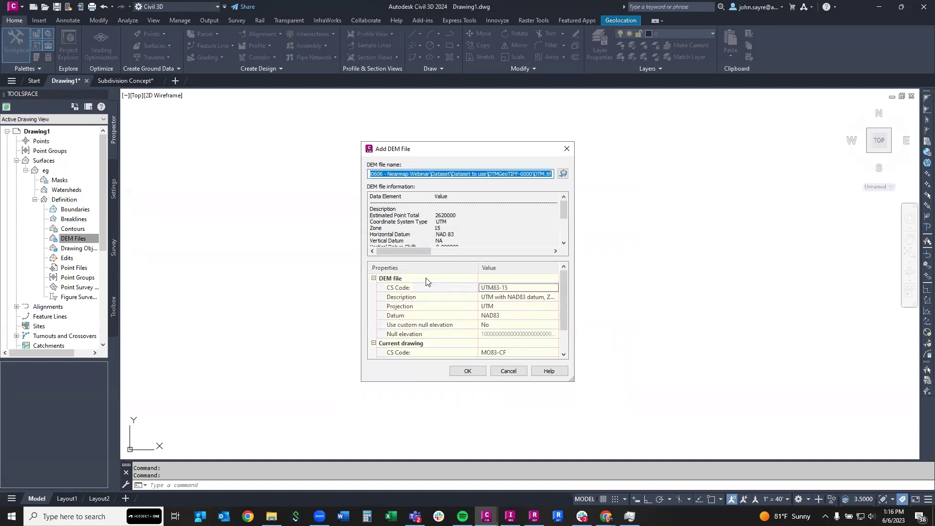
Review the DEM and drawing coordinate properties, then add the DEM file to surface eg to build its contours.
{"action": "scroll", "coordinate": [435, 312], "scroll_direction": "down", "scroll_amount": 1}
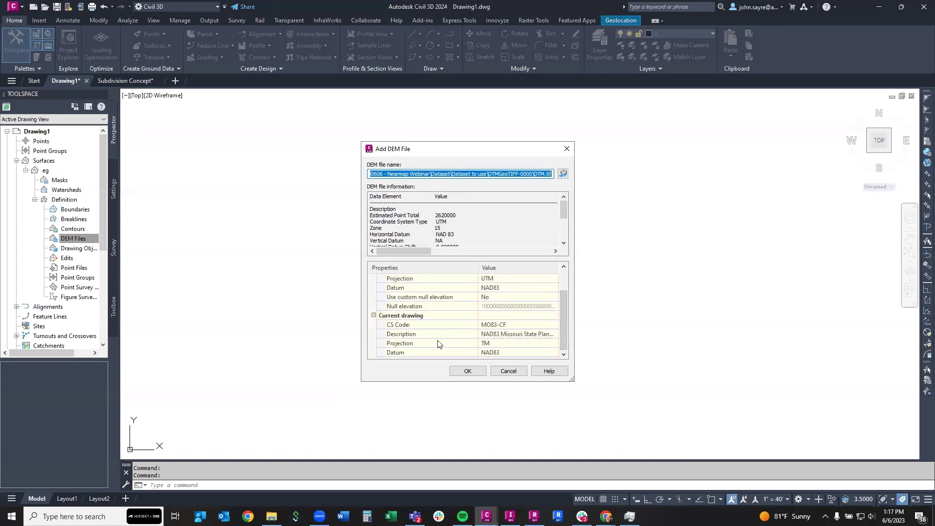
{"action": "left_click", "coordinate": [467, 372]}
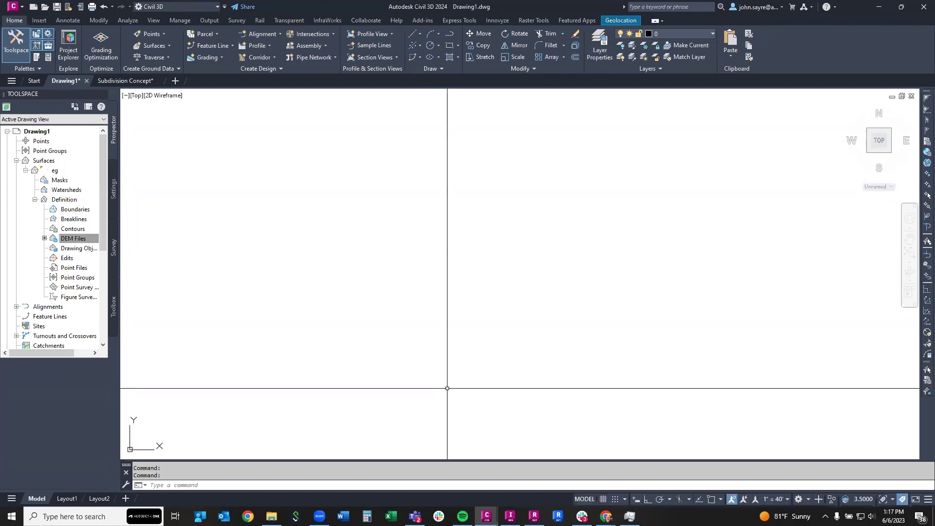
{"action": "middle_click", "coordinate": [447, 371]}
{"action": "middle_click", "coordinate": [446, 371]}
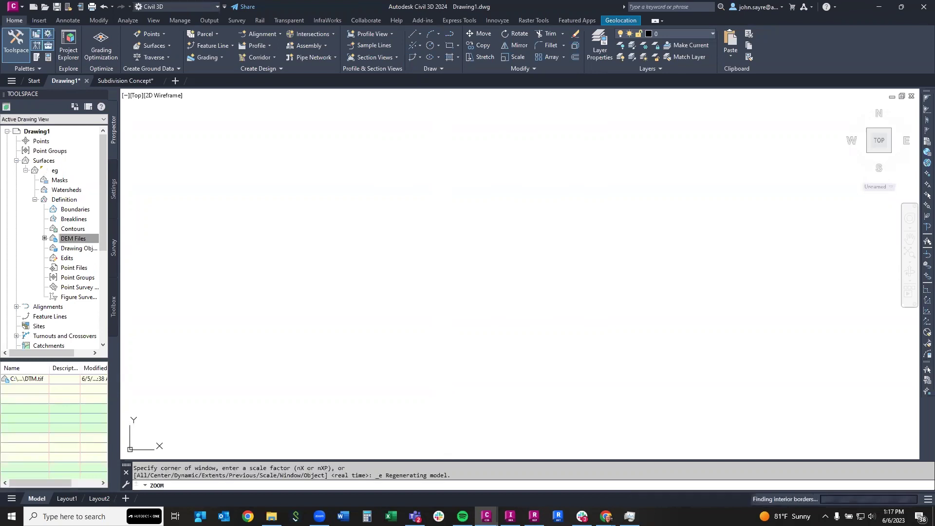
{"action": "scroll", "coordinate": [440, 381], "scroll_direction": "down", "scroll_amount": 5}
{"action": "middle_click_drag", "start_coordinate": [544, 373], "coordinate": [512, 342]}
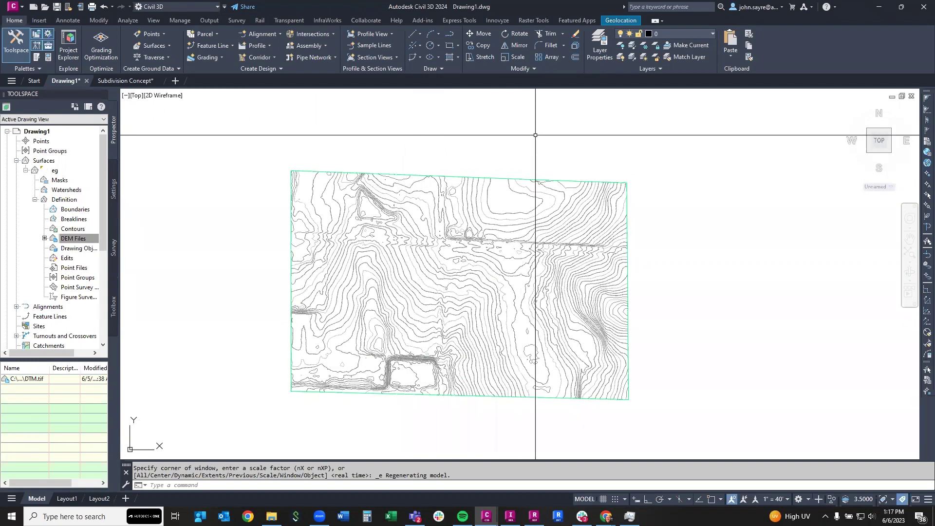
Turn on the aerial online map behind the surface contours.
{"action": "left_click", "coordinate": [624, 20]}
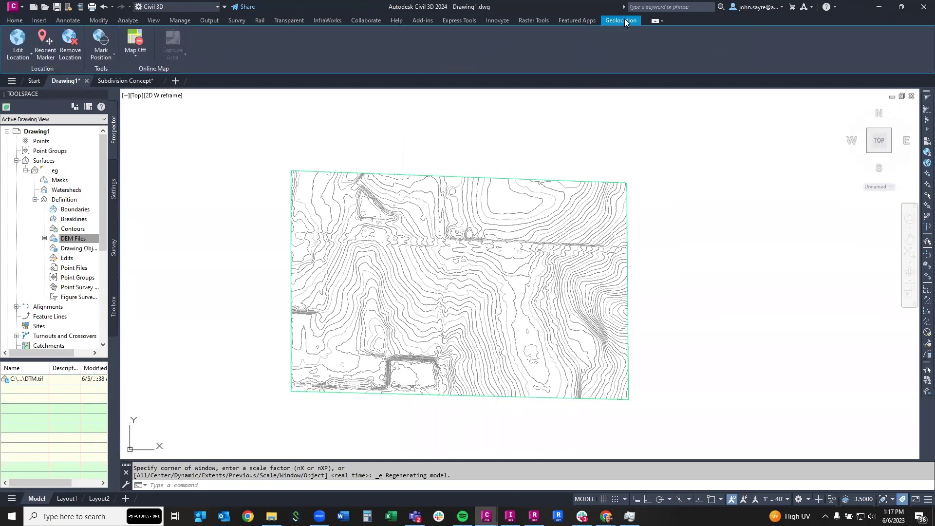
{"action": "left_click", "coordinate": [147, 58]}
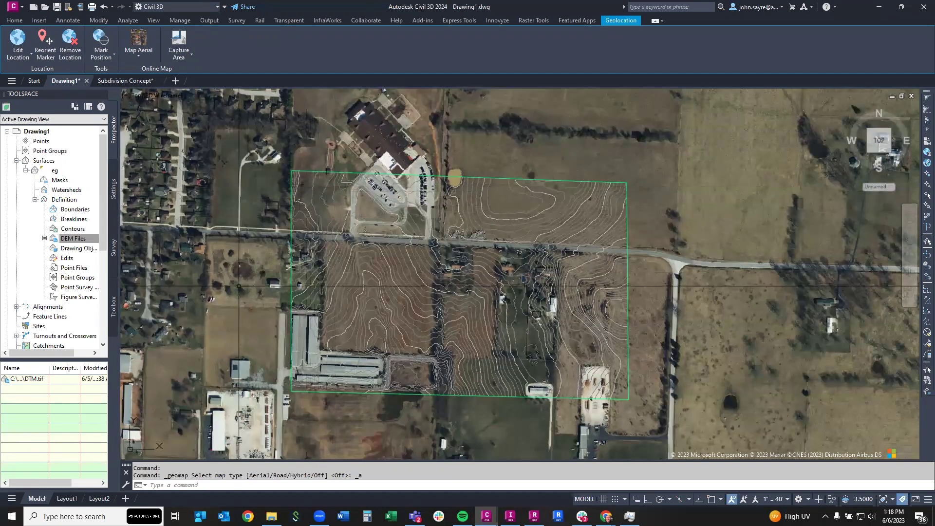
{"action": "middle_click_drag", "start_coordinate": [241, 292], "coordinate": [267, 288]}
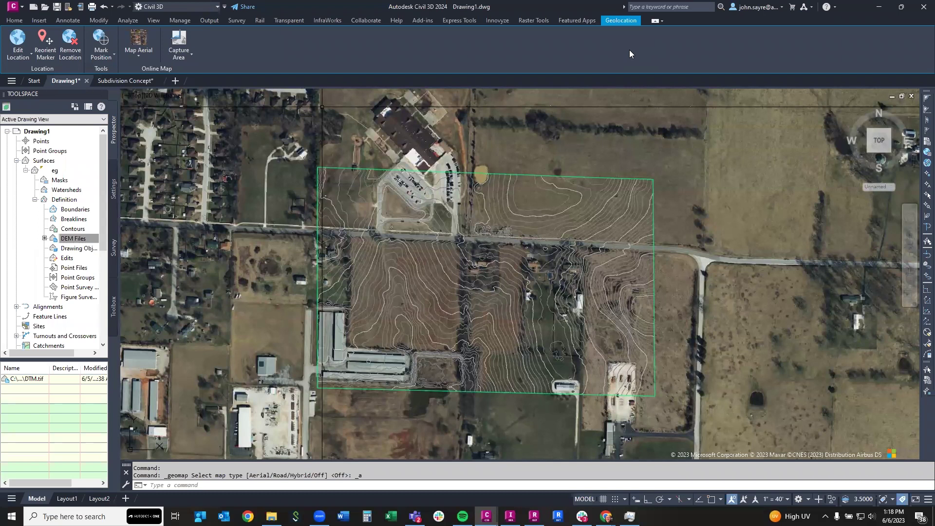
Try inserting the TrueOrtho image through the insertion wizard, transforming from UTM83-15 to the drawing's coordinate system, and cancel at the insertion values.
{"action": "left_click", "coordinate": [534, 20]}
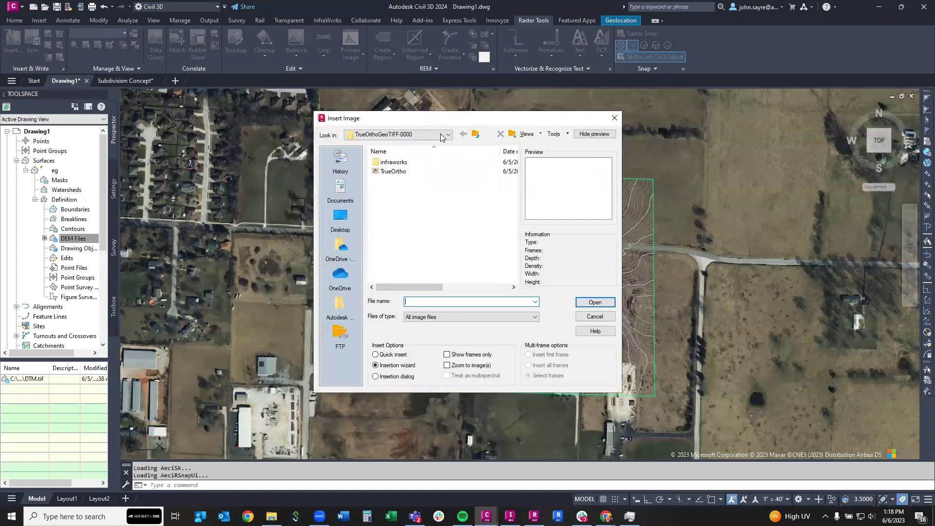
{"action": "left_click", "coordinate": [410, 172]}
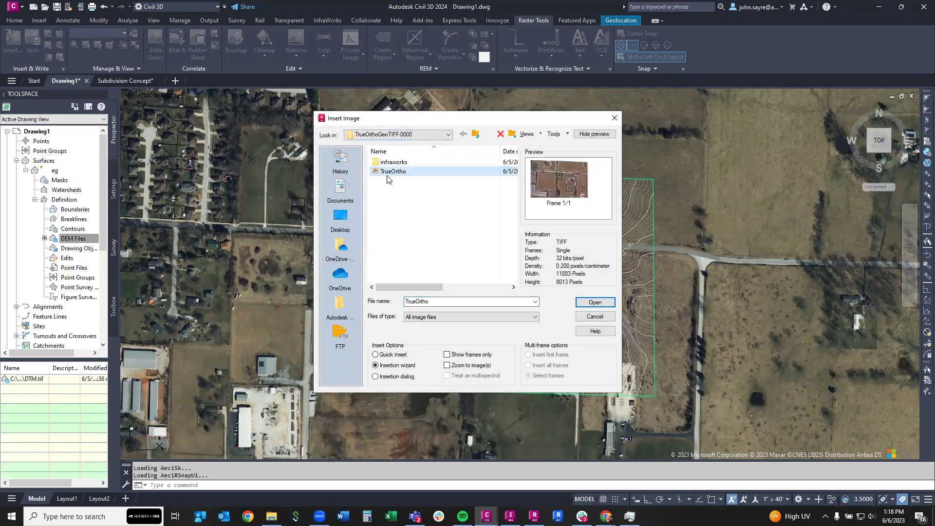
{"action": "left_click", "coordinate": [595, 302]}
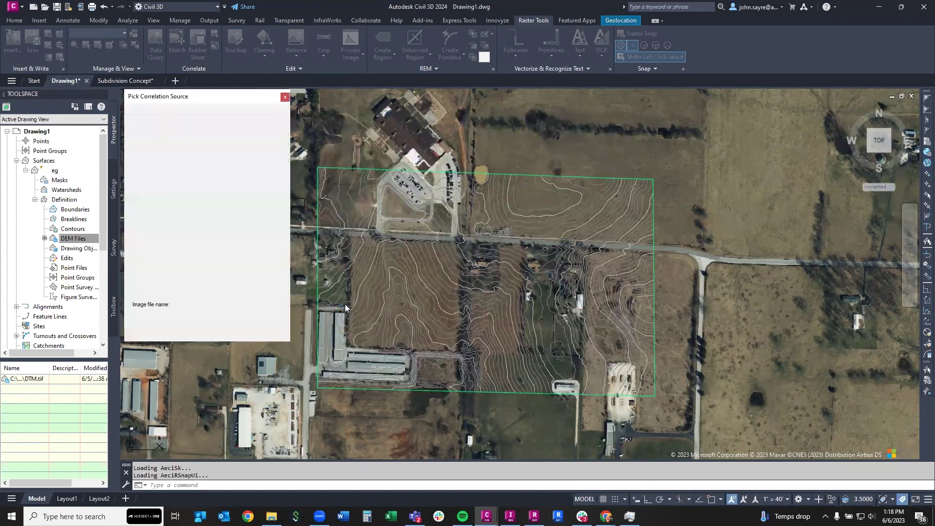
{"action": "left_click", "coordinate": [223, 331]}
{"action": "left_click", "coordinate": [222, 331]}
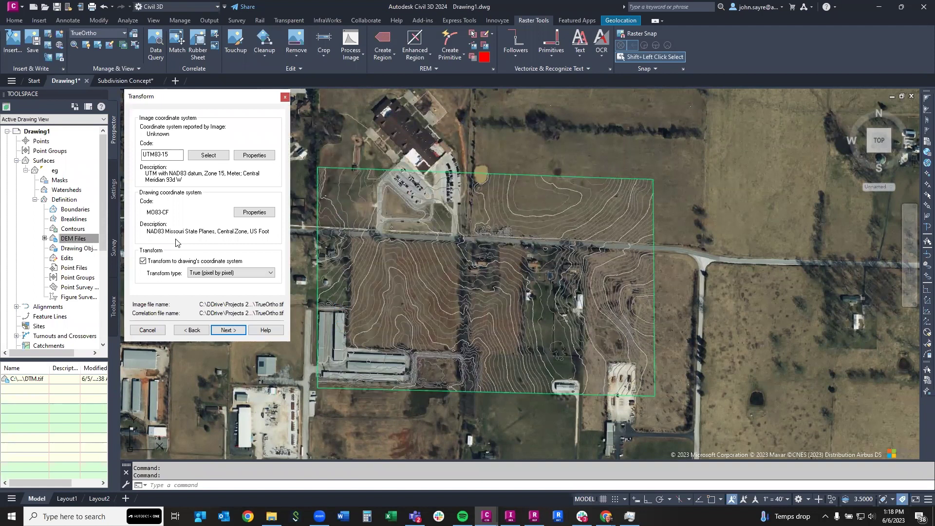
{"action": "left_click", "coordinate": [229, 330]}
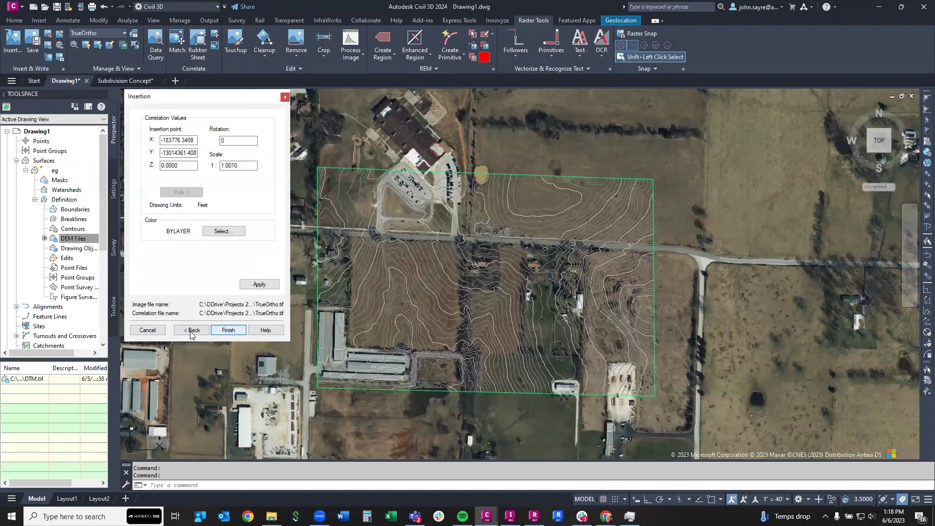
{"action": "left_click", "coordinate": [147, 330]}
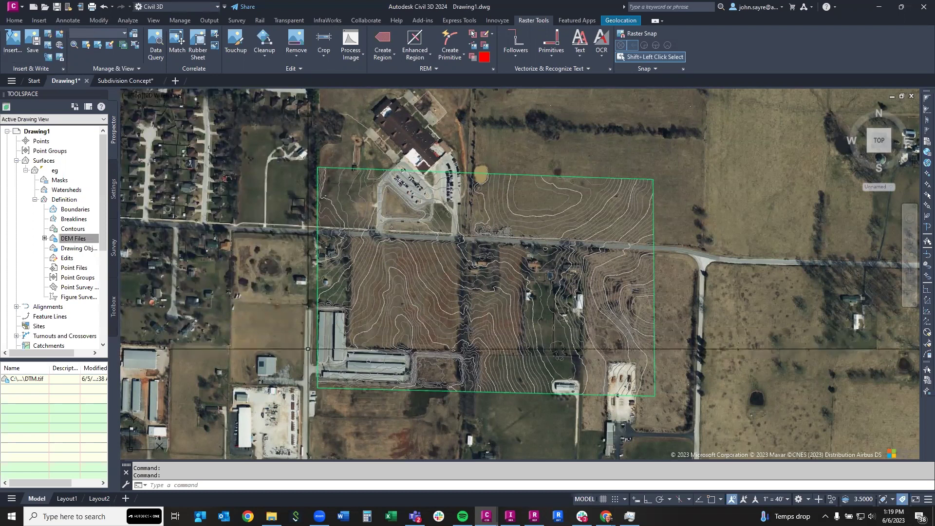
Switch to the Subdivision Concept drawing and turn on the aerial online map behind its true-ortho image and contours.
{"action": "left_click", "coordinate": [125, 81]}
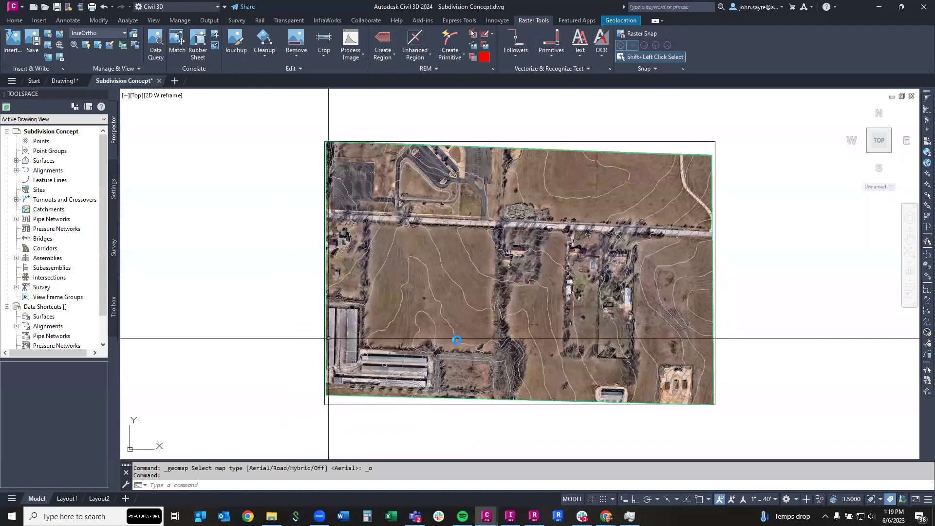
{"action": "middle_click_drag", "start_coordinate": [457, 339], "coordinate": [414, 350]}
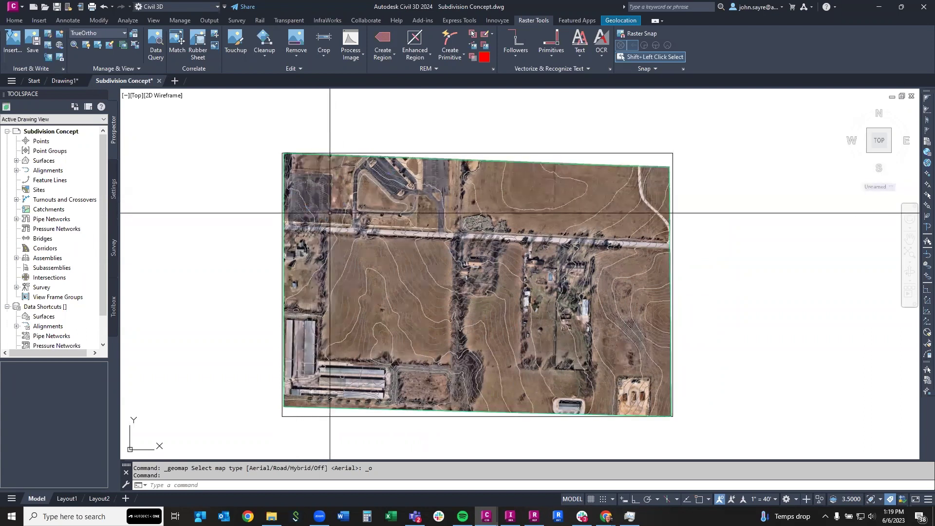
{"action": "left_click", "coordinate": [621, 21]}
{"action": "left_click", "coordinate": [137, 53]}
{"action": "left_click", "coordinate": [141, 94]}
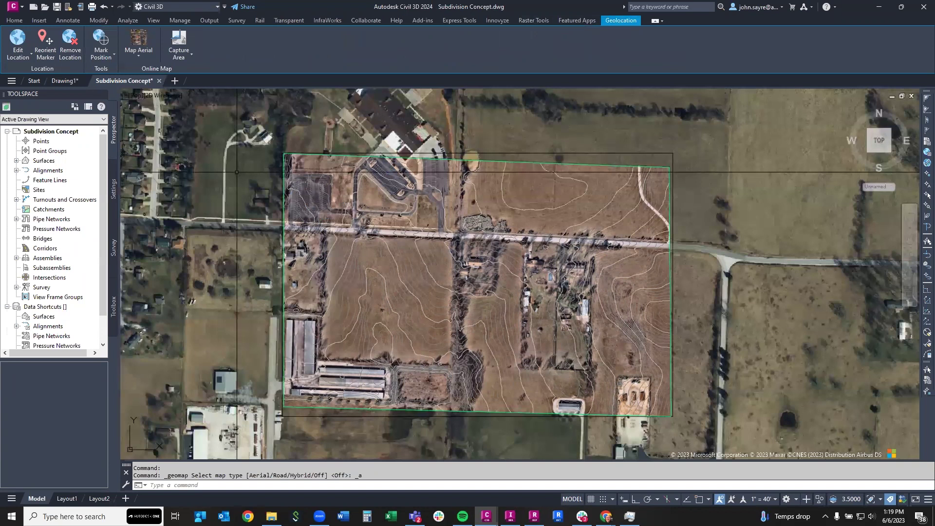
Select the true-ortho image, hide it to compare the school parking area with the aerial map, and show it again.
{"action": "scroll", "coordinate": [237, 172], "scroll_direction": "up", "scroll_amount": 4}
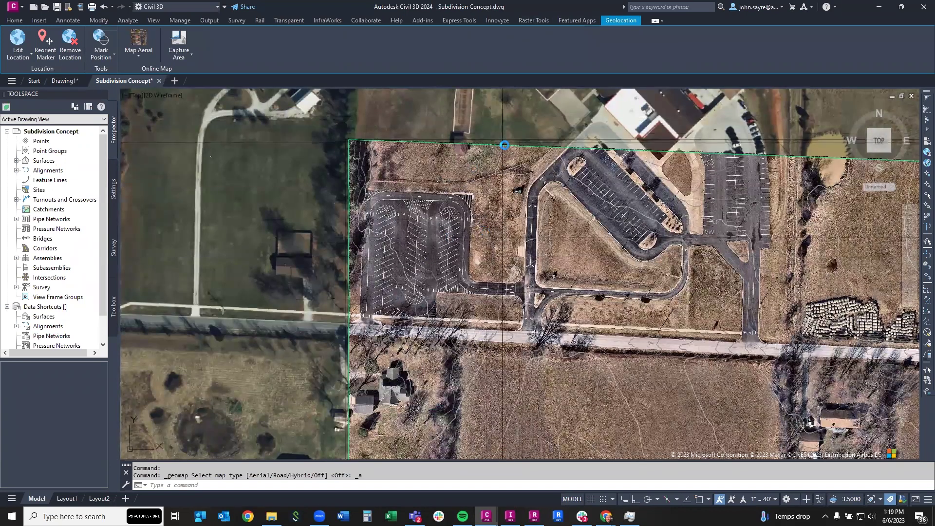
{"action": "left_click", "coordinate": [504, 143]}
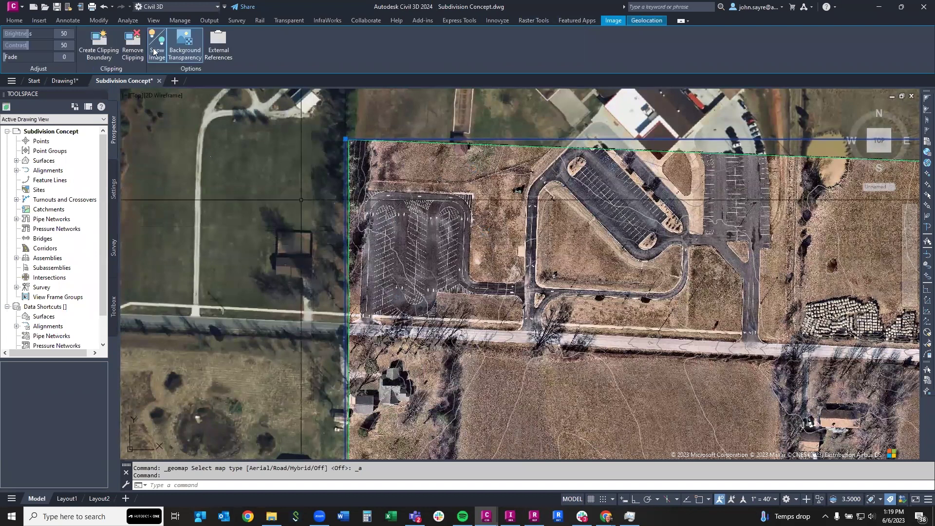
{"action": "left_click", "coordinate": [155, 52]}
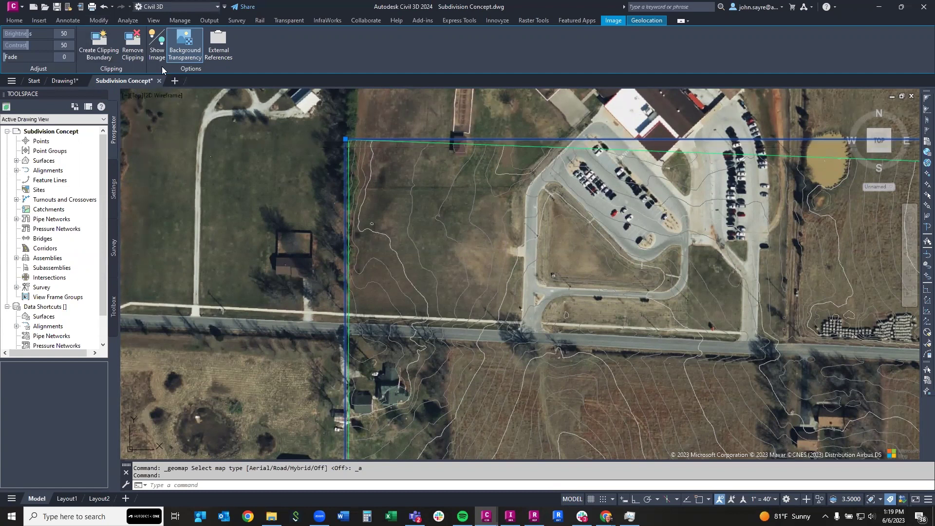
{"action": "left_click", "coordinate": [156, 43]}
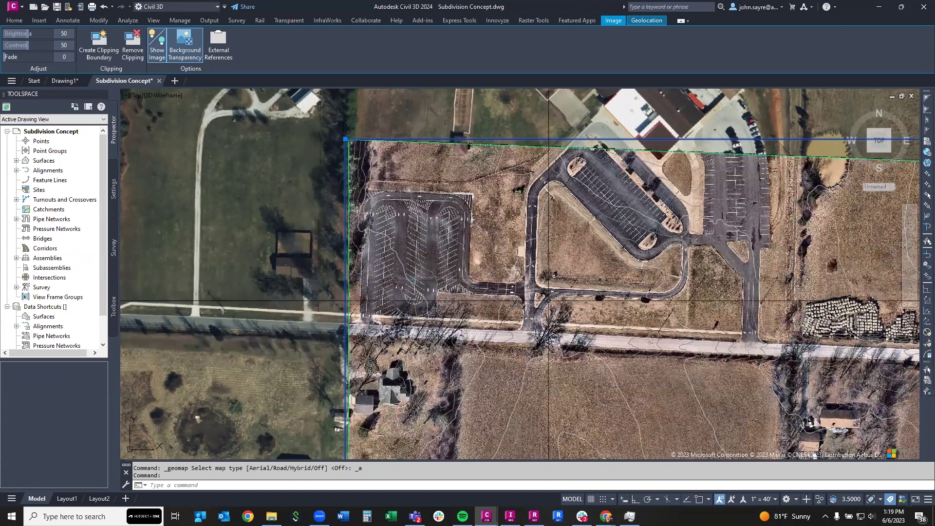
Examine the true-ortho image's detail at the stacked bales north of the road and the striped school parking lot.
{"action": "scroll", "coordinate": [549, 301], "scroll_direction": "down", "scroll_amount": 1}
{"action": "scroll", "coordinate": [548, 301], "scroll_direction": "down", "scroll_amount": 1}
{"action": "middle_click_drag", "start_coordinate": [678, 302], "coordinate": [450, 205]}
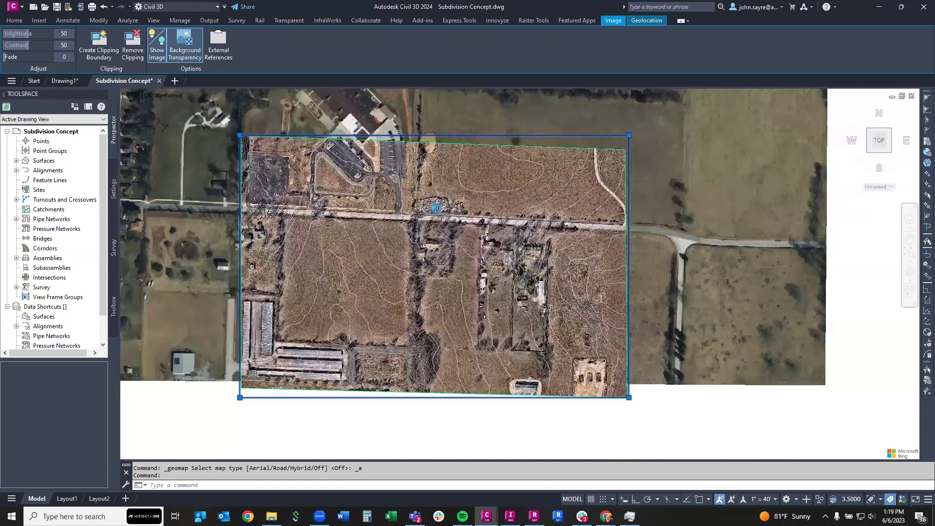
{"action": "scroll", "coordinate": [382, 213], "scroll_direction": "up", "scroll_amount": 2}
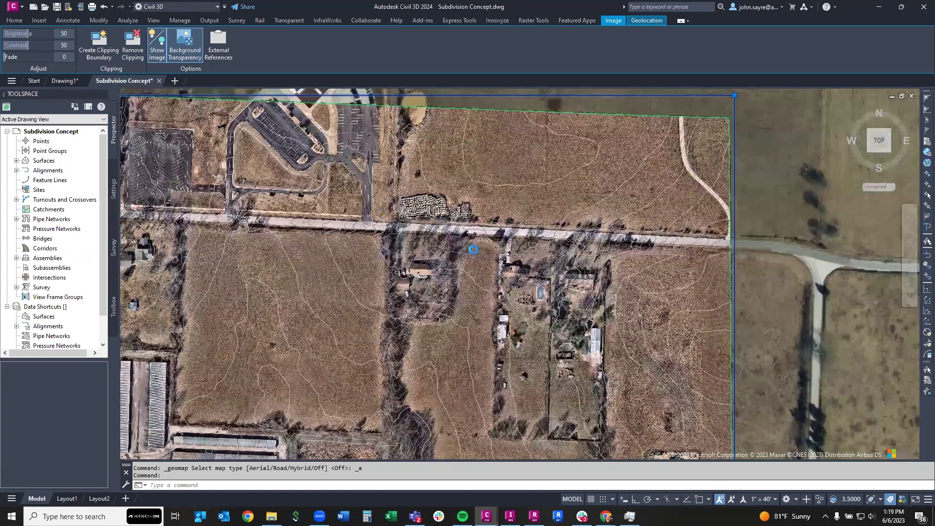
{"action": "scroll", "coordinate": [382, 213], "scroll_direction": "up", "scroll_amount": 5}
{"action": "scroll", "coordinate": [382, 212], "scroll_direction": "up", "scroll_amount": 4}
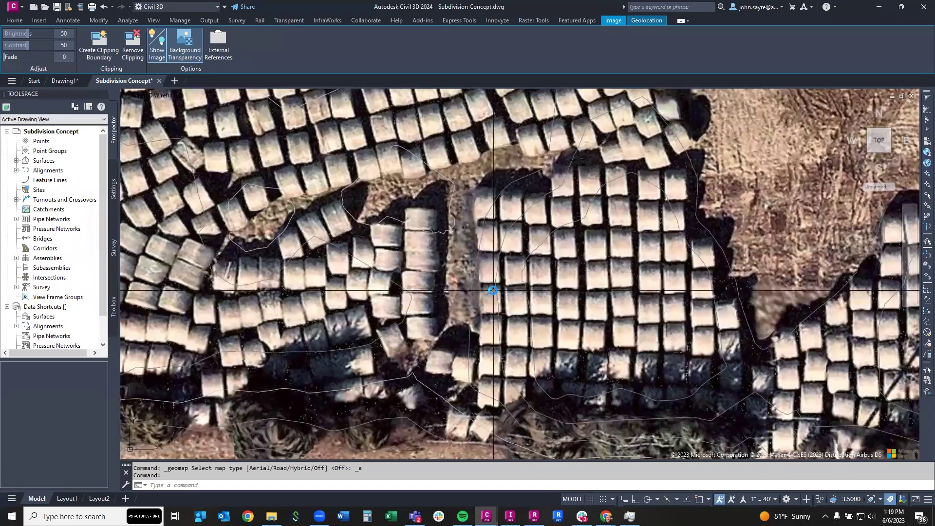
{"action": "scroll", "coordinate": [493, 290], "scroll_direction": "down", "scroll_amount": 2}
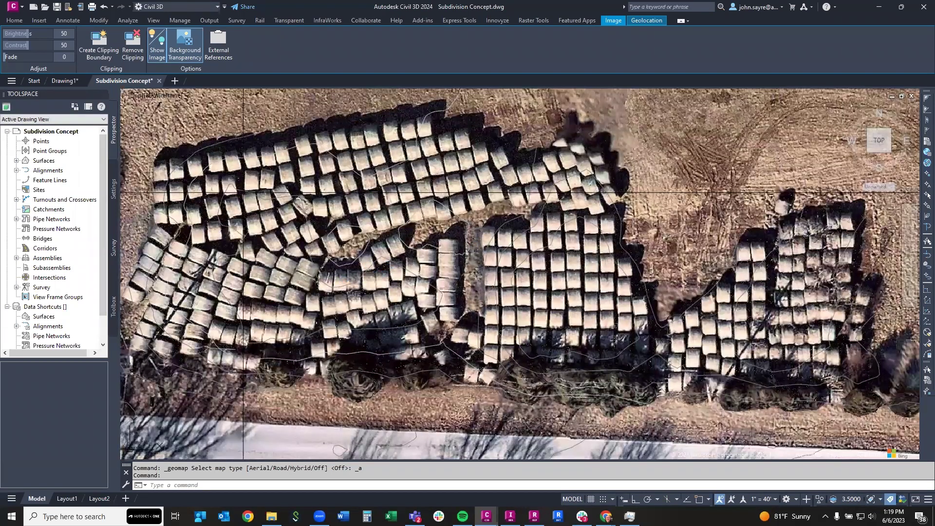
{"action": "scroll", "coordinate": [383, 269], "scroll_direction": "down", "scroll_amount": 3}
{"action": "scroll", "coordinate": [588, 307], "scroll_direction": "down", "scroll_amount": 3}
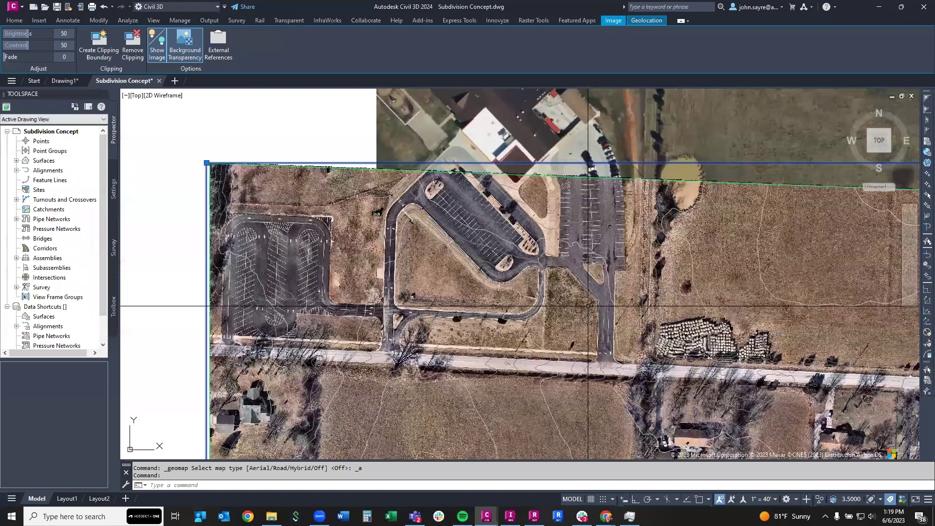
{"action": "scroll", "coordinate": [228, 291], "scroll_direction": "up", "scroll_amount": 6}
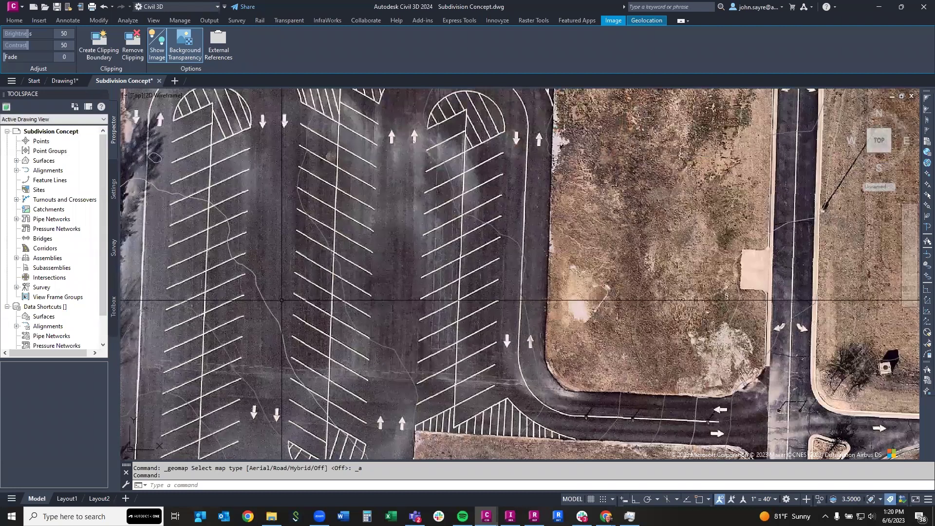
{"action": "scroll", "coordinate": [487, 322], "scroll_direction": "up", "scroll_amount": 1}
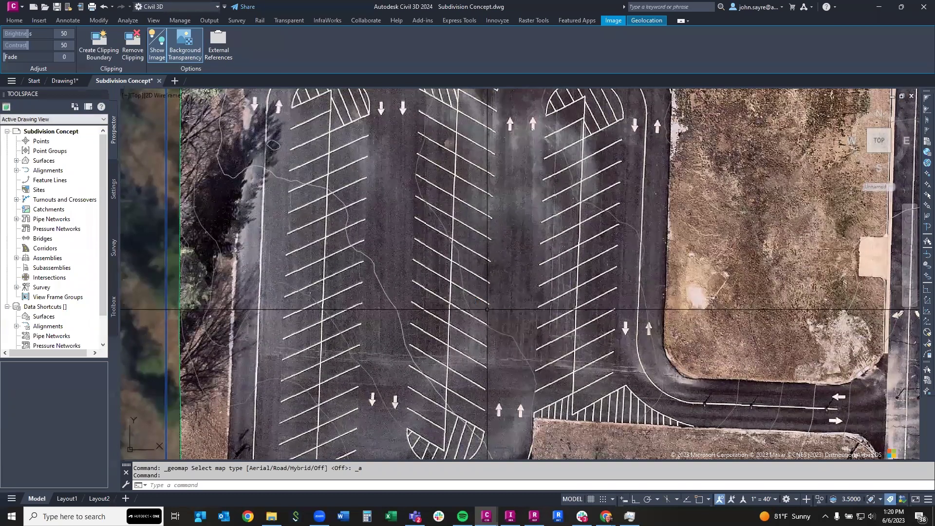
{"action": "scroll", "coordinate": [280, 357], "scroll_direction": "down", "scroll_amount": 2}
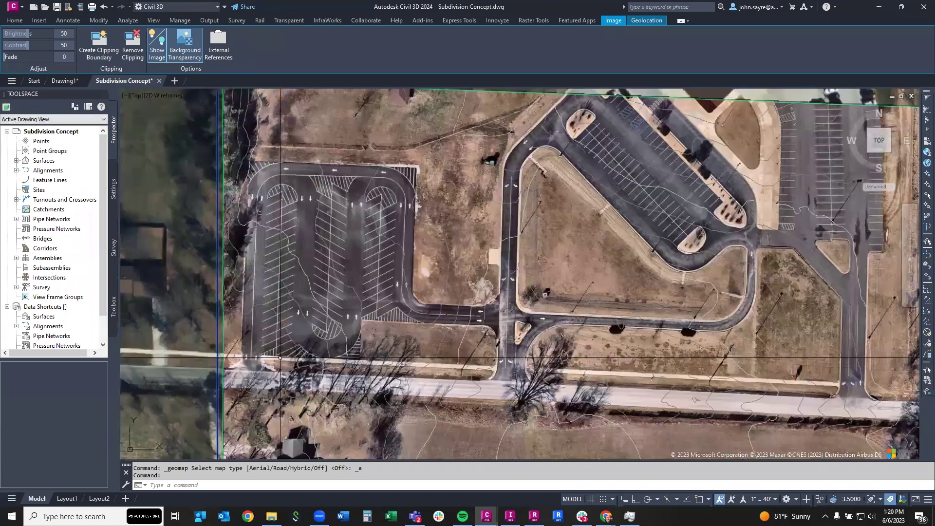
Hide the true-ortho image to inspect the aerial map's resolution over the school parking lot, and show the image again.
{"action": "mouse_move", "coordinate": [342, 390]}
{"action": "middle_mouse_down"}
{"action": "mouse_move", "coordinate": [393, 379]}
{"action": "mouse_move", "coordinate": [404, 420]}
{"action": "middle_mouse_up"}
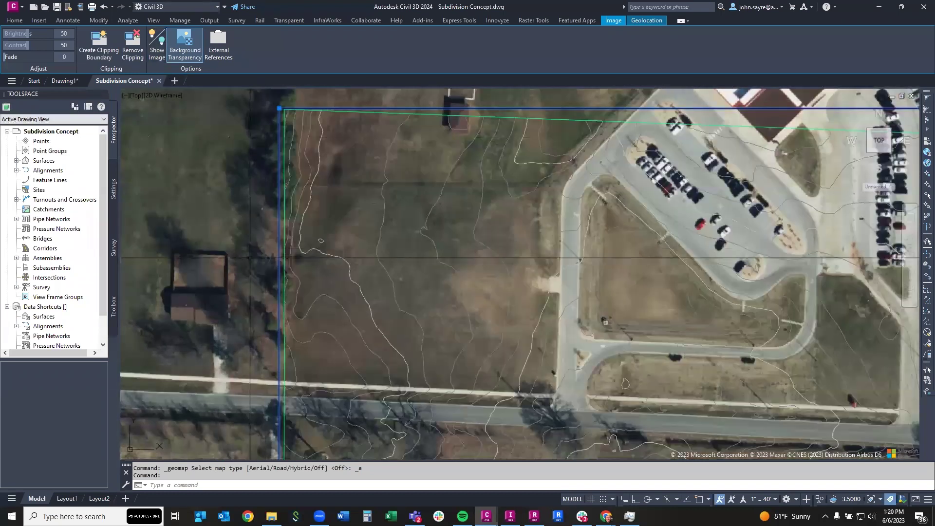
{"action": "scroll", "coordinate": [431, 318], "scroll_direction": "up", "scroll_amount": 8}
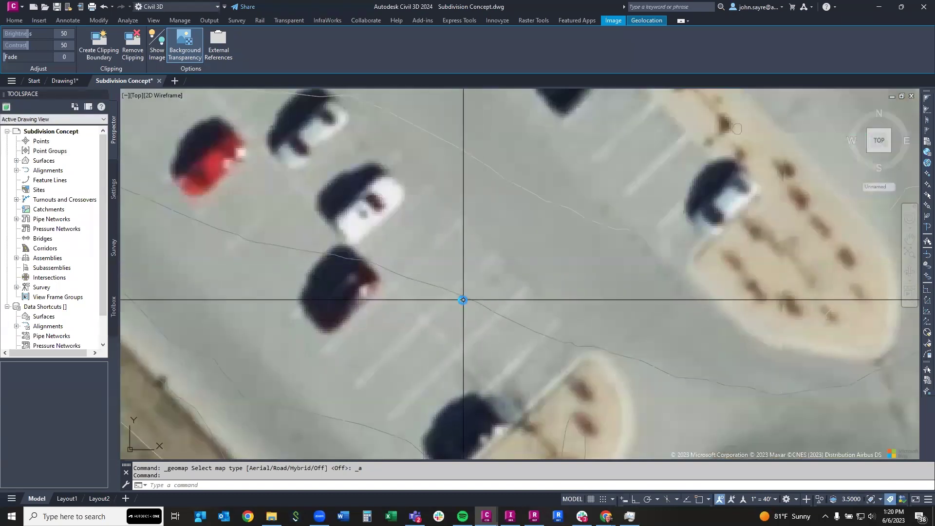
{"action": "scroll", "coordinate": [462, 298], "scroll_direction": "down", "scroll_amount": 3}
{"action": "scroll", "coordinate": [461, 298], "scroll_direction": "down", "scroll_amount": 5}
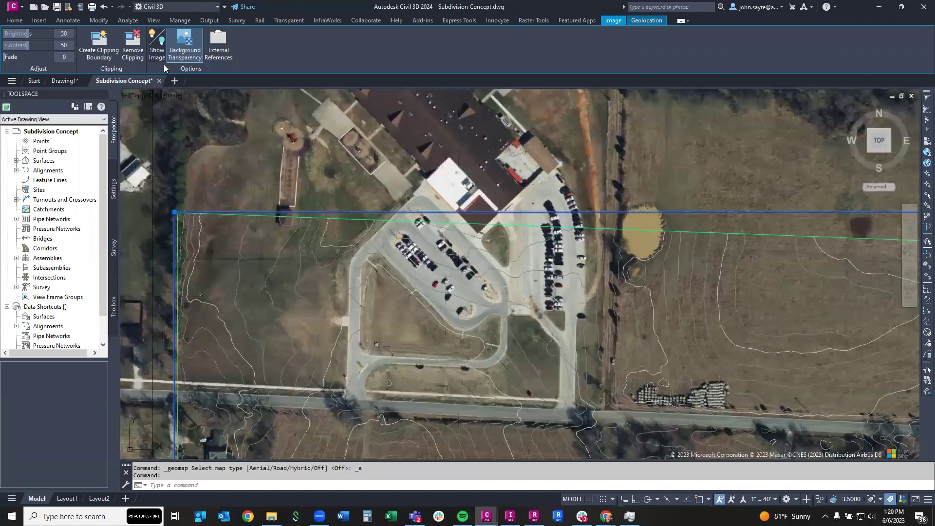
{"action": "middle_click_drag", "start_coordinate": [494, 330], "coordinate": [477, 218]}
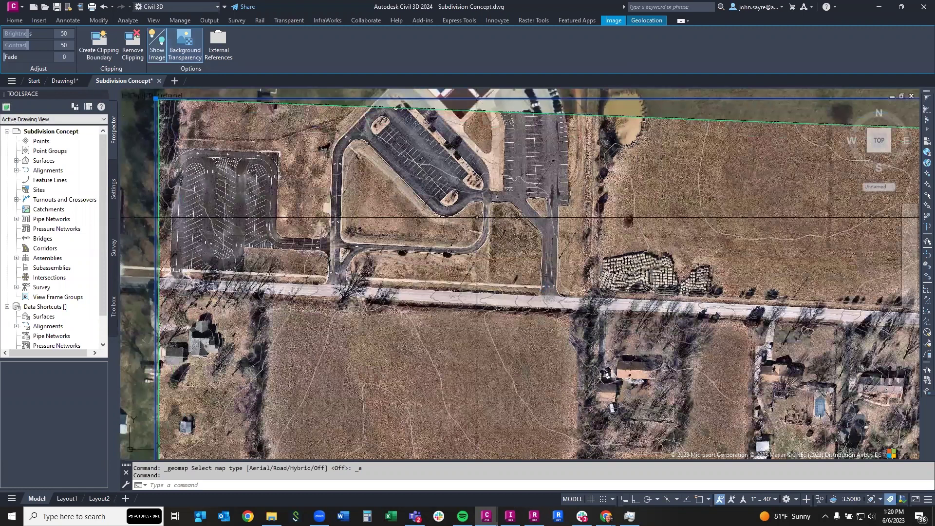
Examine the true-ortho image over the fields and the rectangular basin beside the long buildings near the site's south edge.
{"action": "scroll", "coordinate": [542, 288], "scroll_direction": "down", "scroll_amount": 2}
{"action": "left_click", "coordinate": [518, 287]}
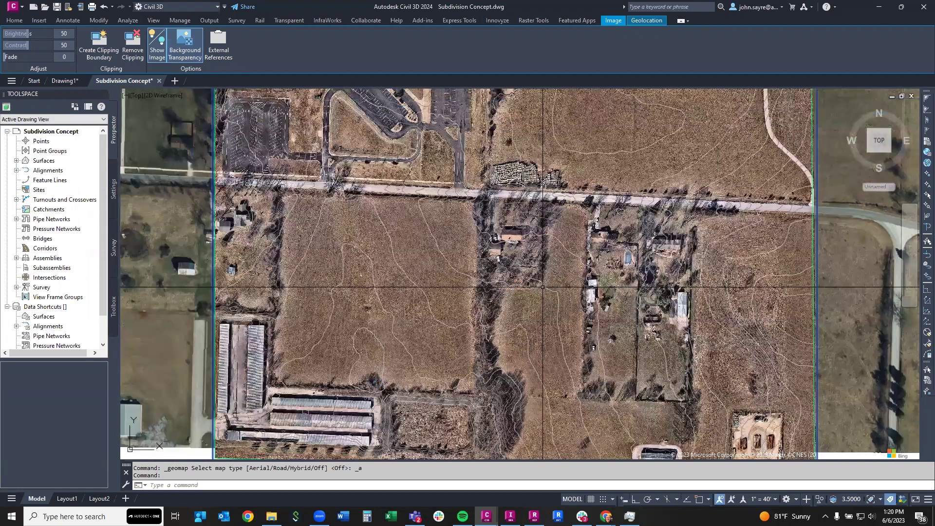
{"action": "scroll", "coordinate": [542, 288], "scroll_direction": "down", "scroll_amount": 2}
{"action": "scroll", "coordinate": [396, 389], "scroll_direction": "up", "scroll_amount": 2}
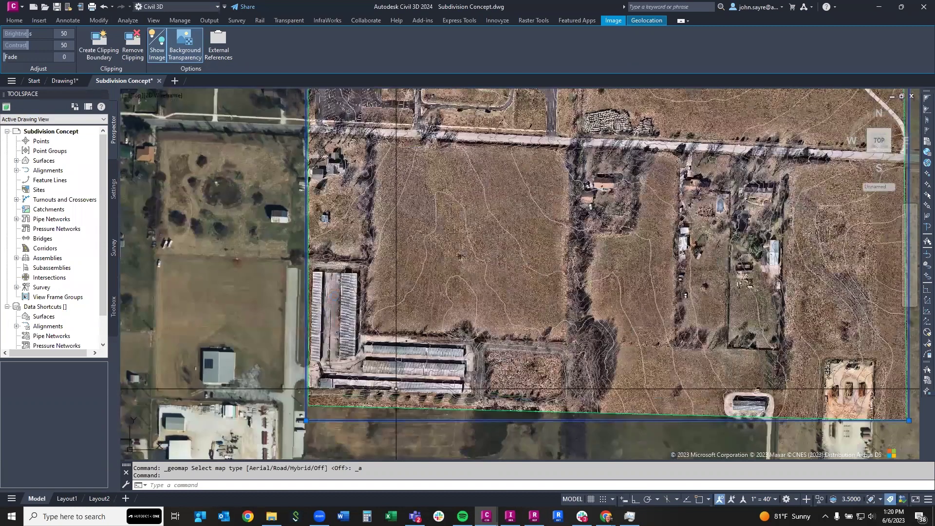
{"action": "left_click", "coordinate": [538, 350]}
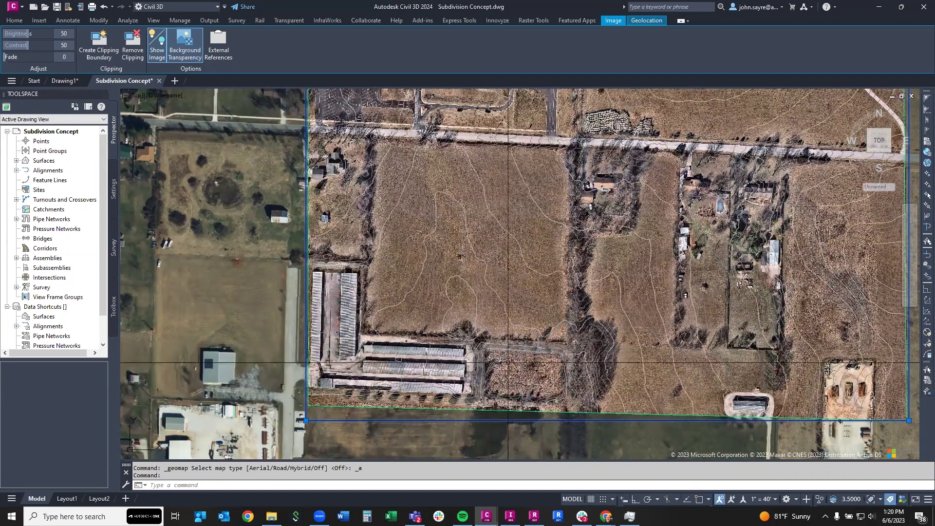
{"action": "scroll", "coordinate": [530, 363], "scroll_direction": "up", "scroll_amount": 2}
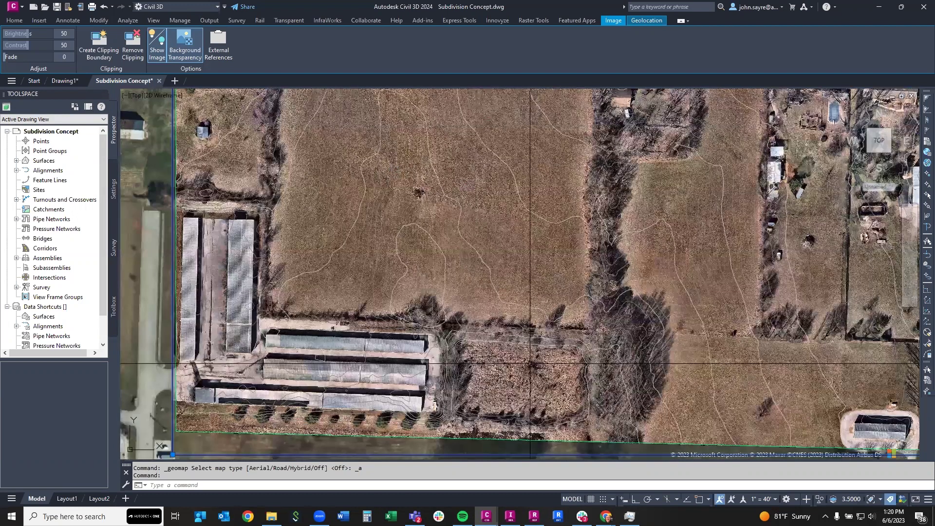
{"action": "scroll", "coordinate": [530, 363], "scroll_direction": "up", "scroll_amount": 4}
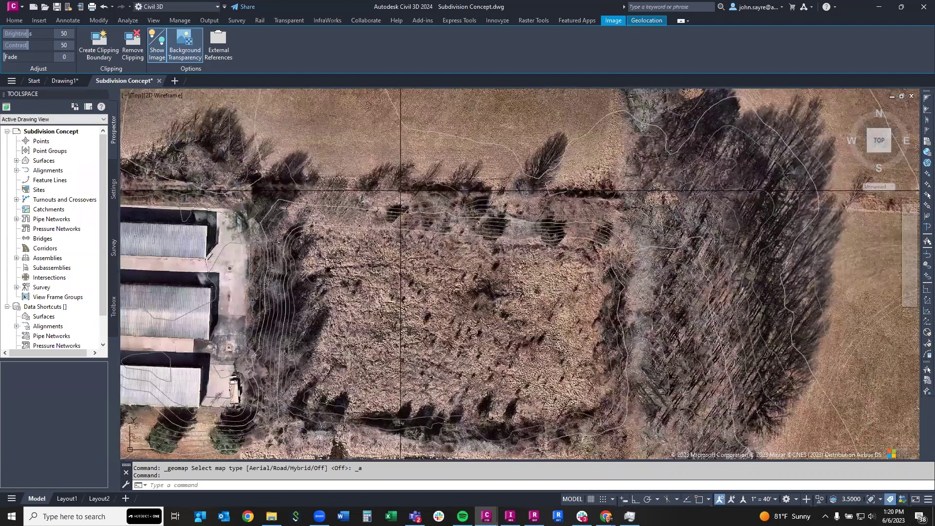
{"action": "scroll", "coordinate": [400, 190], "scroll_direction": "down", "scroll_amount": 2}
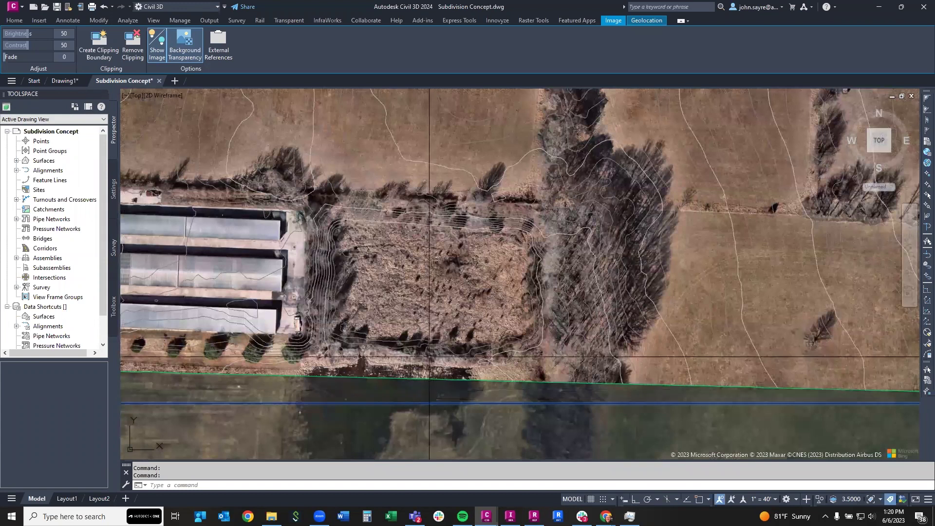
Hide the true-ortho image and turn off the online map, leaving only the surface contours in the drawing.
{"action": "left_click", "coordinate": [154, 59]}
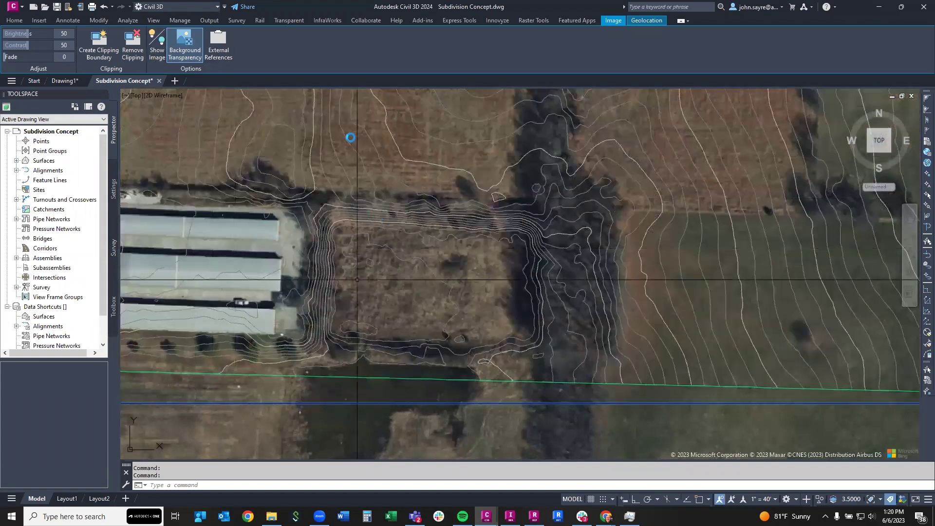
{"action": "scroll", "coordinate": [376, 180], "scroll_direction": "up", "scroll_amount": 2}
{"action": "left_click", "coordinate": [647, 20]}
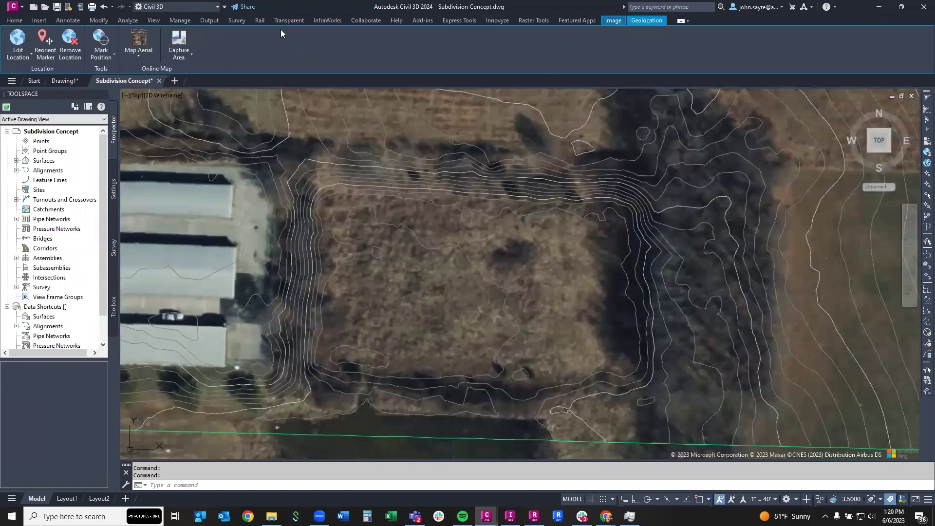
{"action": "left_click", "coordinate": [148, 59]}
{"action": "left_click", "coordinate": [146, 130]}
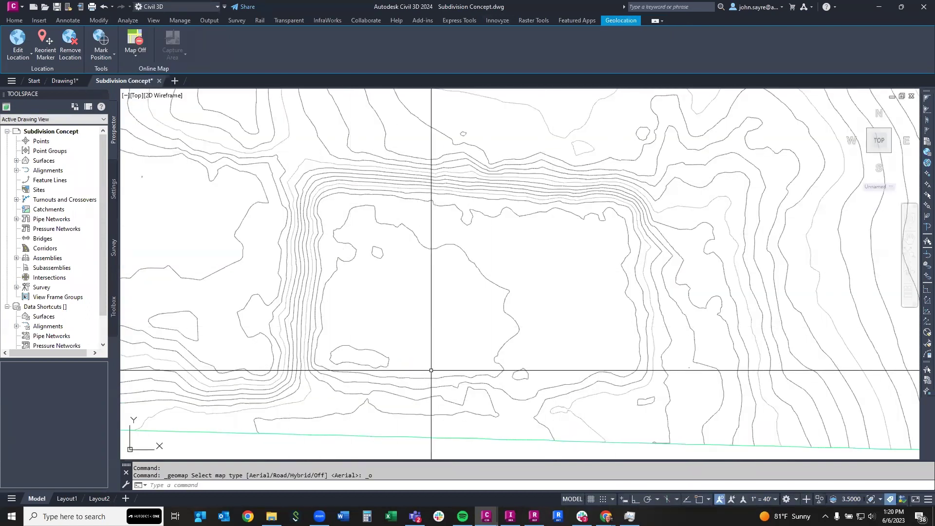
{"action": "scroll", "coordinate": [431, 370], "scroll_direction": "down", "scroll_amount": 6}
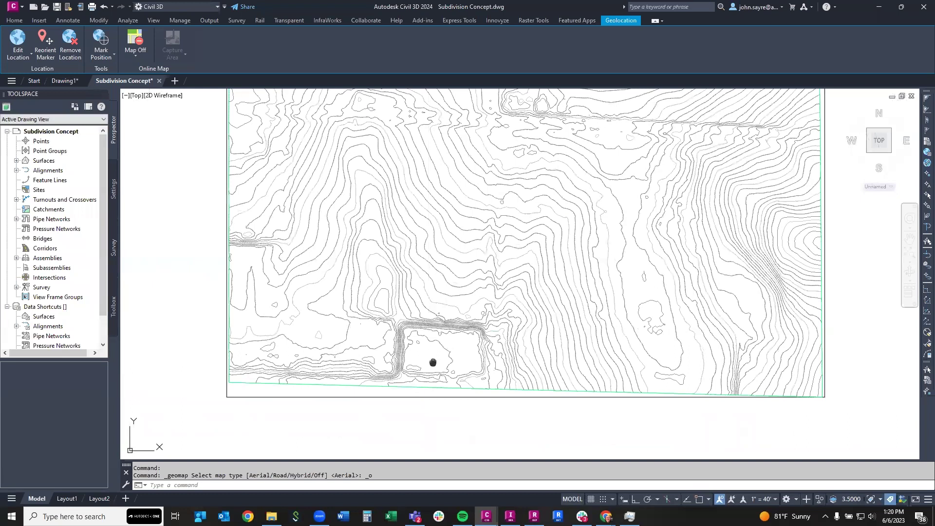
Show the true-ortho image beneath the surface contours again.
{"action": "middle_click_drag", "start_coordinate": [433, 362], "coordinate": [422, 390]}
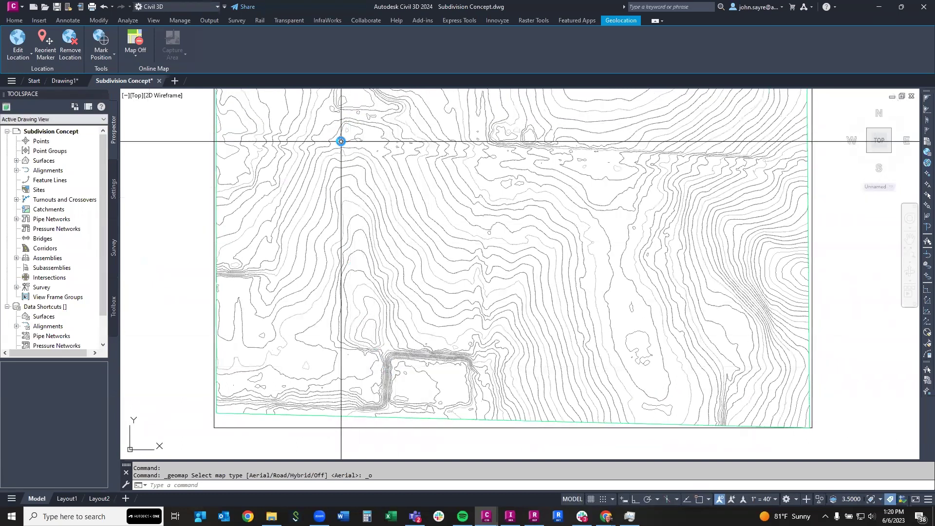
{"action": "scroll", "coordinate": [363, 247], "scroll_direction": "up", "scroll_amount": 5}
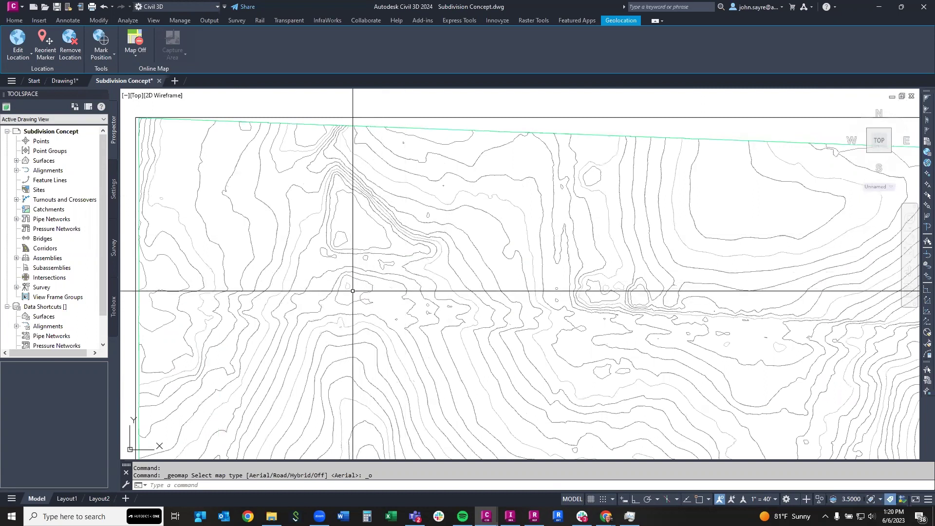
{"action": "mouse_move", "coordinate": [353, 291]}
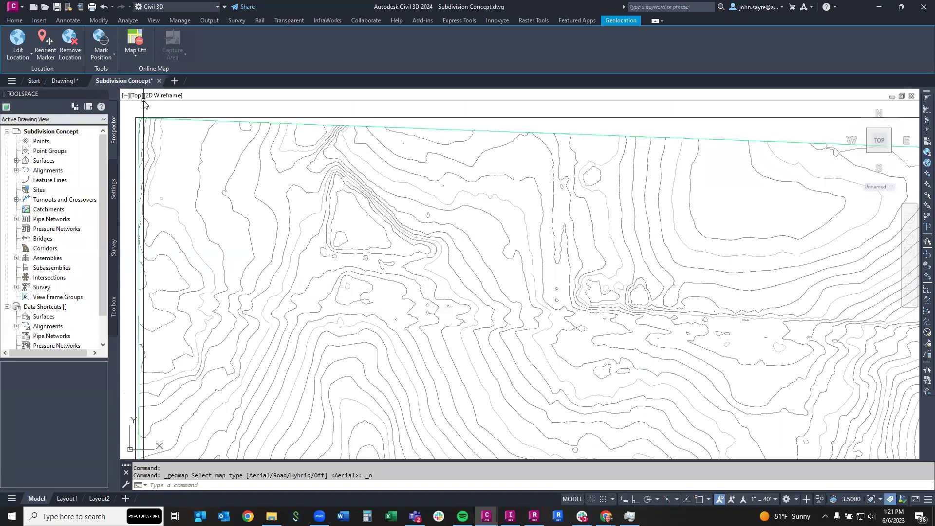
{"action": "scroll", "coordinate": [338, 194], "scroll_direction": "down", "scroll_amount": 3}
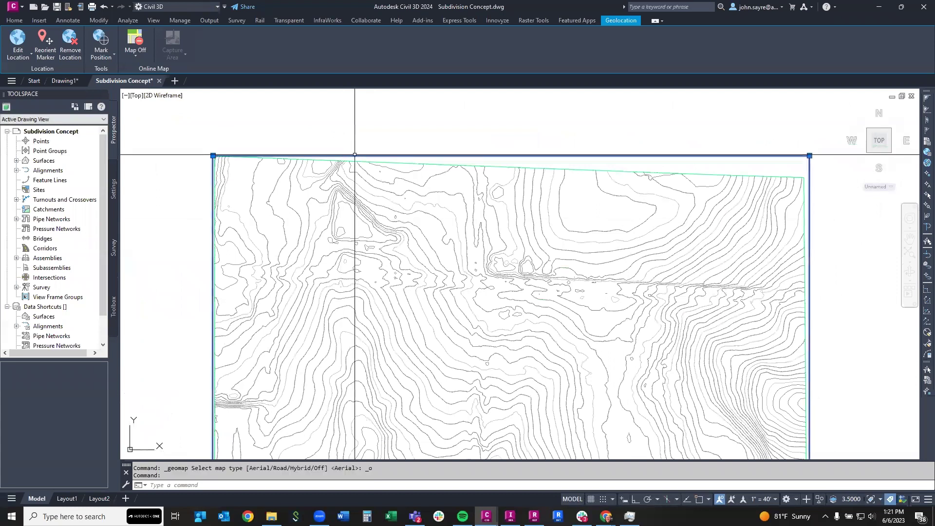
{"action": "left_click", "coordinate": [355, 155]}
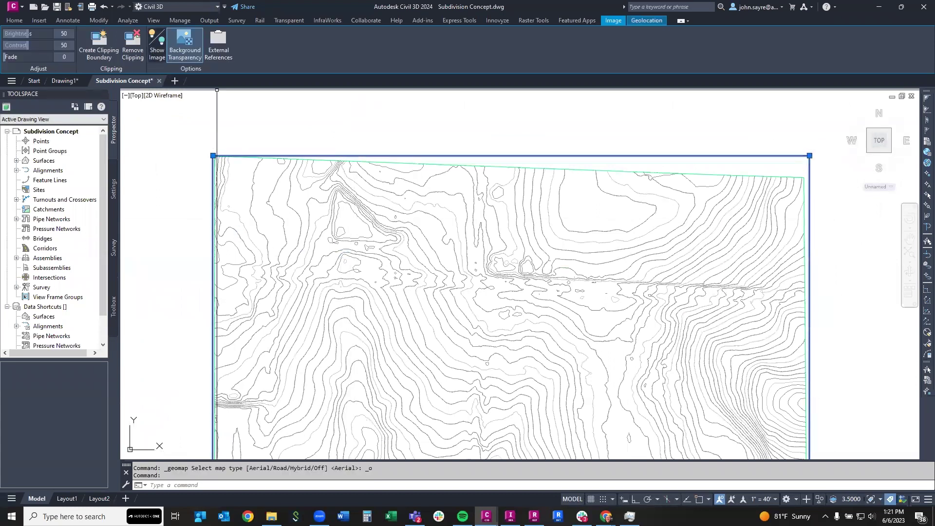
{"action": "left_click", "coordinate": [157, 45]}
Examine the true-ortho image's detail at the small structure in the school's grass island, then over the whole site.
{"action": "scroll", "coordinate": [371, 197], "scroll_direction": "up", "scroll_amount": 5}
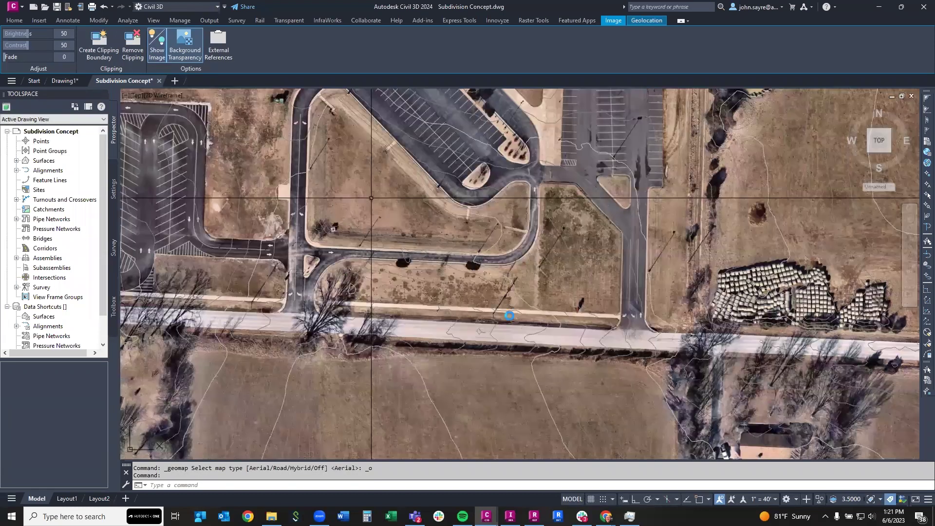
{"action": "scroll", "coordinate": [375, 141], "scroll_direction": "up", "scroll_amount": 2}
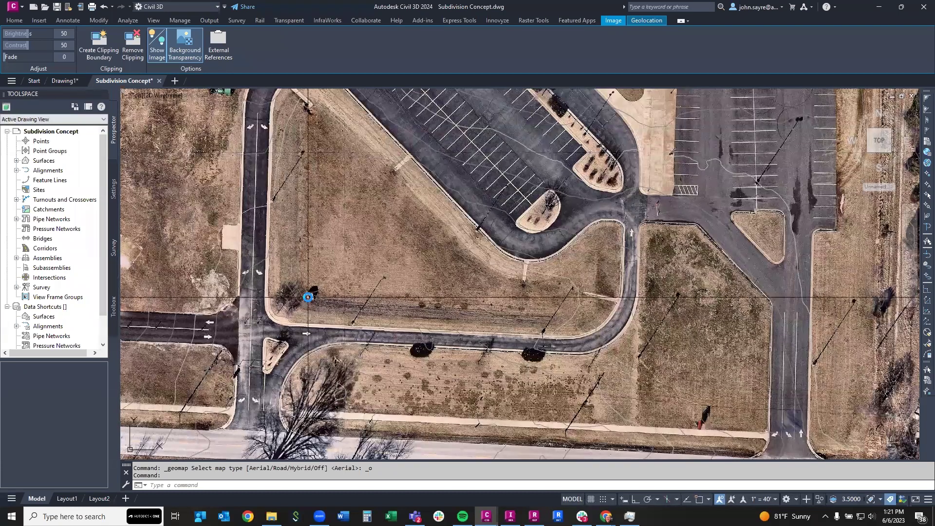
{"action": "scroll", "coordinate": [310, 296], "scroll_direction": "up", "scroll_amount": 2}
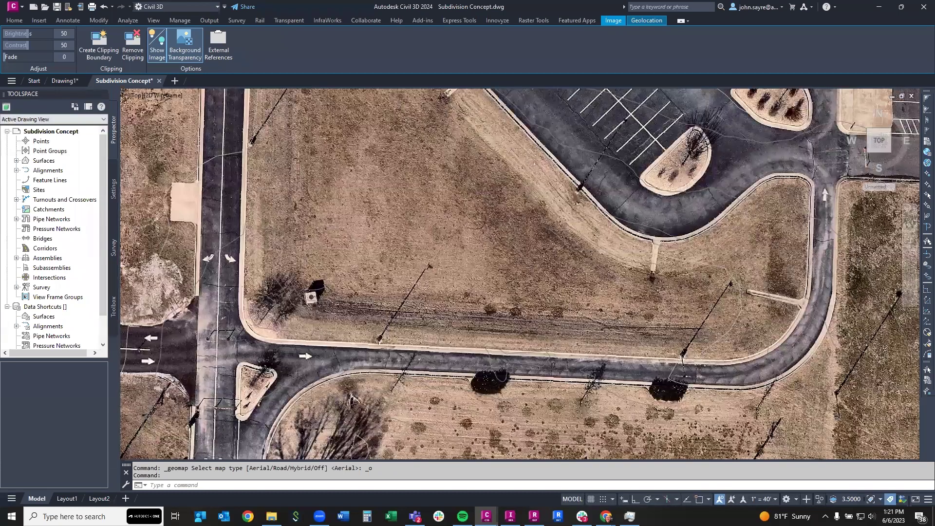
{"action": "scroll", "coordinate": [310, 296], "scroll_direction": "up", "scroll_amount": 8}
{"action": "scroll", "coordinate": [270, 363], "scroll_direction": "down", "scroll_amount": 2}
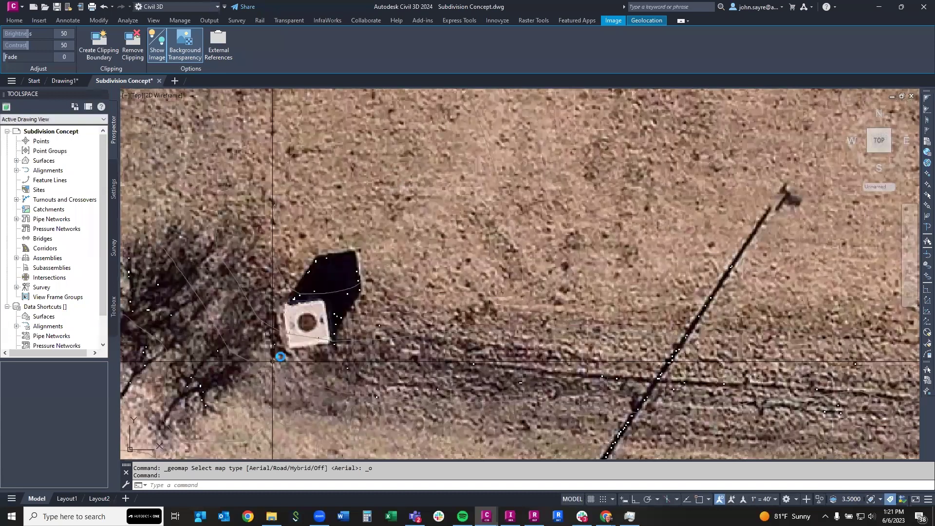
{"action": "scroll", "coordinate": [276, 358], "scroll_direction": "down", "scroll_amount": 5}
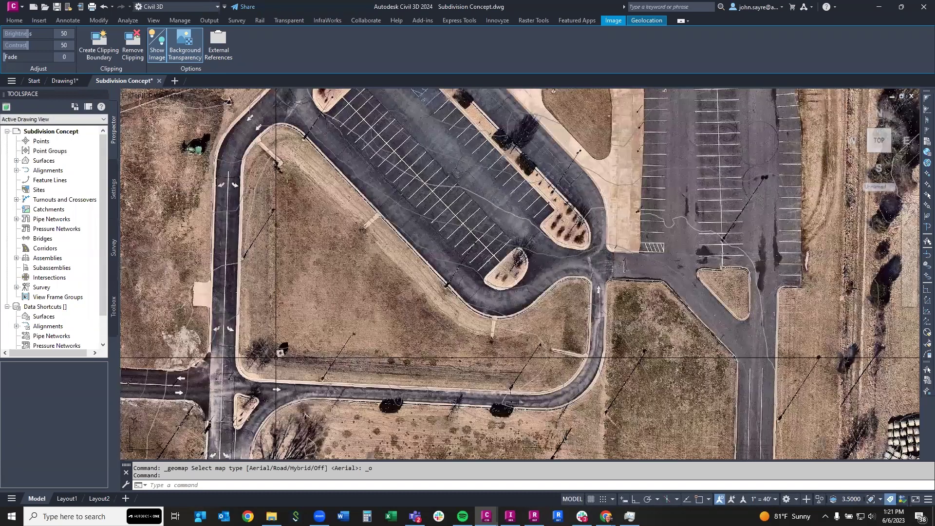
{"action": "scroll", "coordinate": [426, 335], "scroll_direction": "down", "scroll_amount": 1}
{"action": "middle_click_drag", "start_coordinate": [407, 314], "coordinate": [431, 260]}
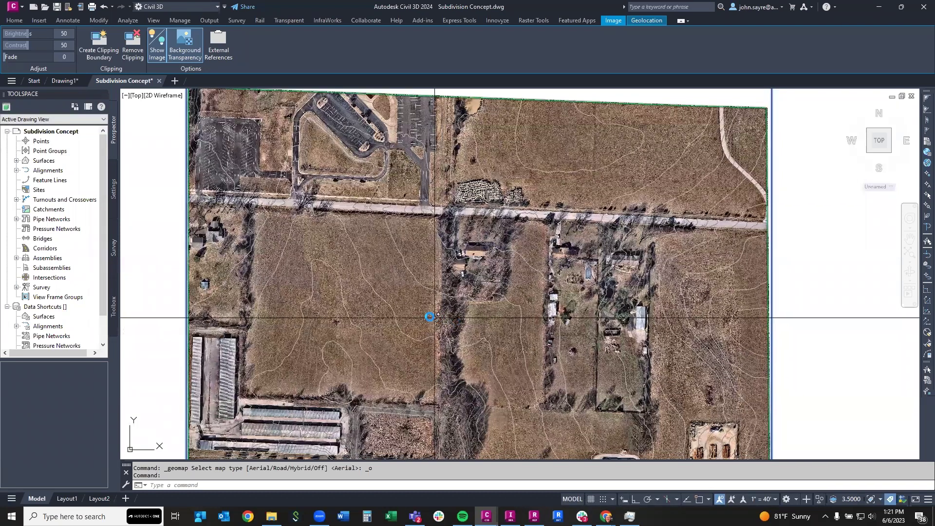
{"action": "scroll", "coordinate": [429, 315], "scroll_direction": "down", "scroll_amount": 2}
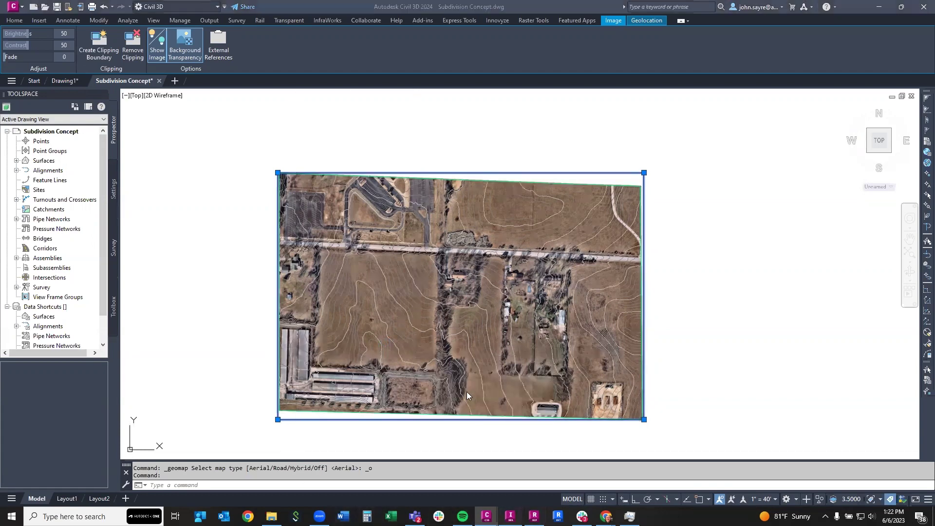
Switch to the Ozark Subdivision Nearmap model in InfraWorks and inspect its terrain obliquely and from above.
{"action": "key", "text": "alt+Tab"}
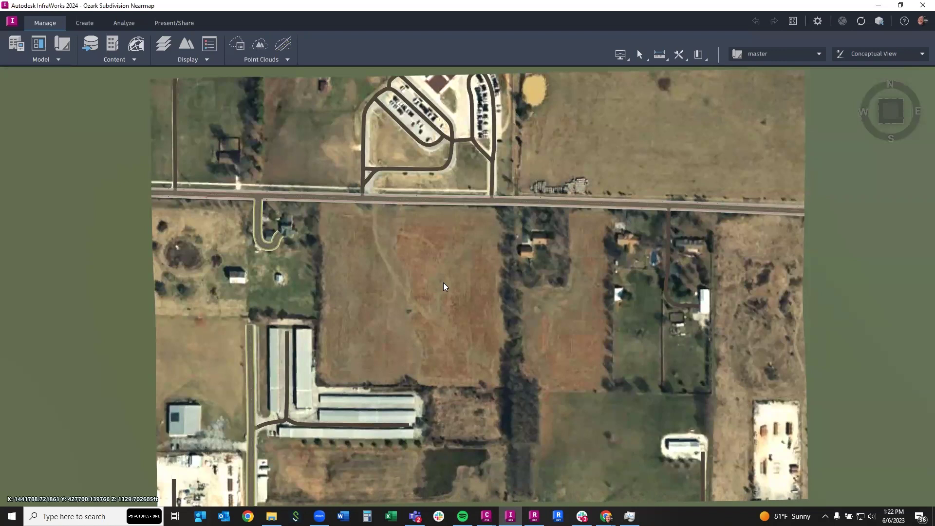
{"action": "scroll", "coordinate": [442, 306], "scroll_direction": "down", "scroll_amount": 5}
{"action": "left_click_drag", "start_coordinate": [514, 327], "coordinate": [491, 338]}
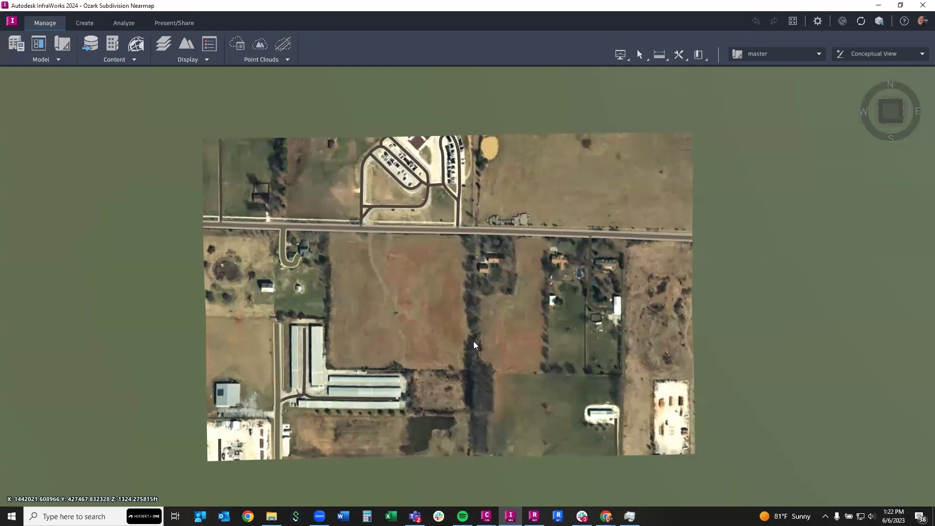
{"action": "middle_click_drag", "start_coordinate": [464, 385], "coordinate": [463, 244]}
{"action": "scroll", "coordinate": [426, 303], "scroll_direction": "up", "scroll_amount": 5}
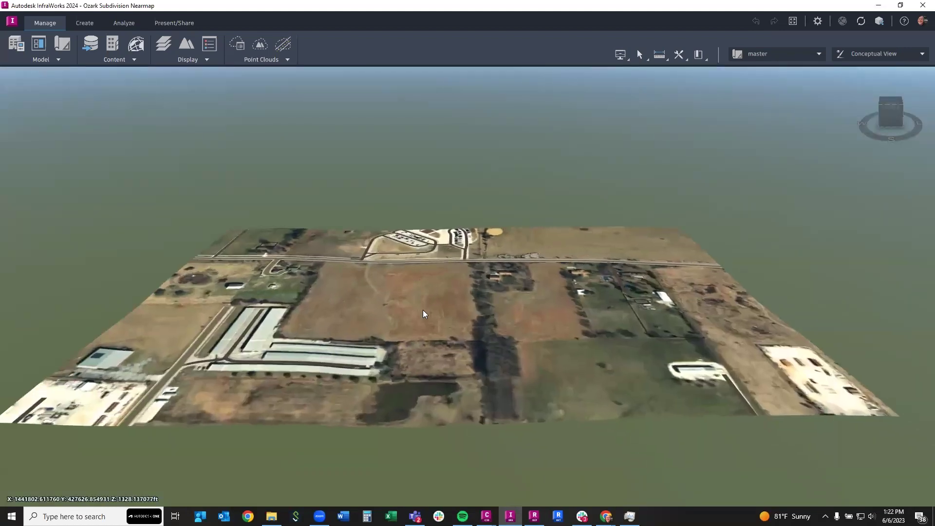
{"action": "middle_click_drag", "start_coordinate": [492, 371], "coordinate": [460, 324]}
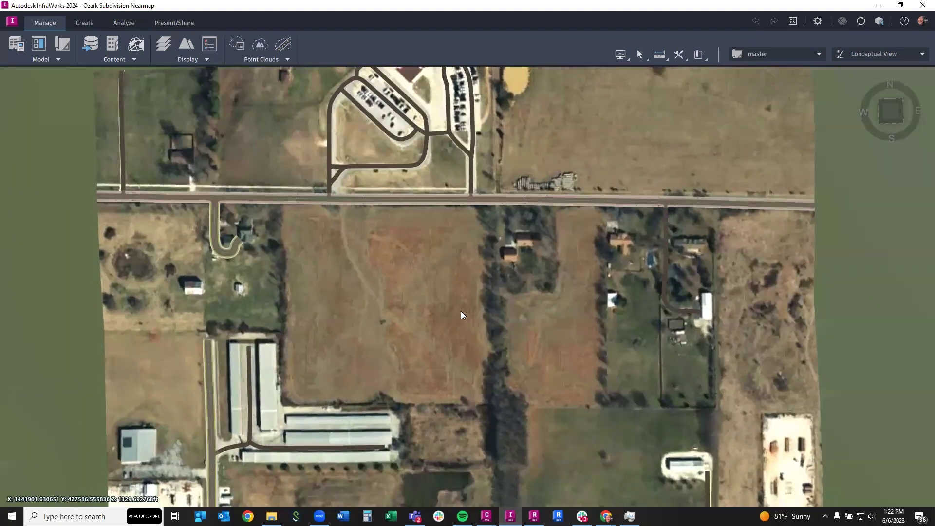
{"action": "scroll", "coordinate": [461, 313], "scroll_direction": "down", "scroll_amount": 2}
Display the master proposal in Engineering View and examine its terrain contours across the site.
{"action": "left_click", "coordinate": [878, 54]}
{"action": "left_click", "coordinate": [881, 84]}
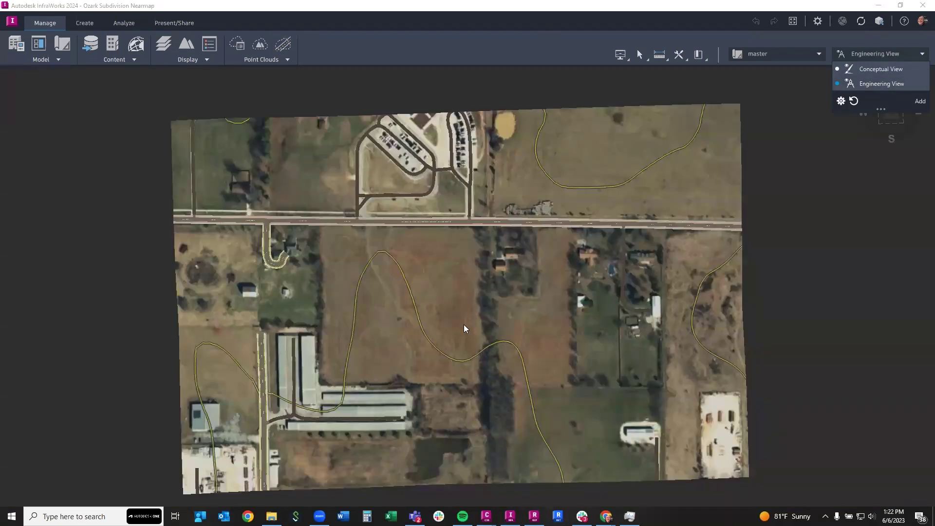
{"action": "scroll", "coordinate": [452, 344], "scroll_direction": "up", "scroll_amount": 1}
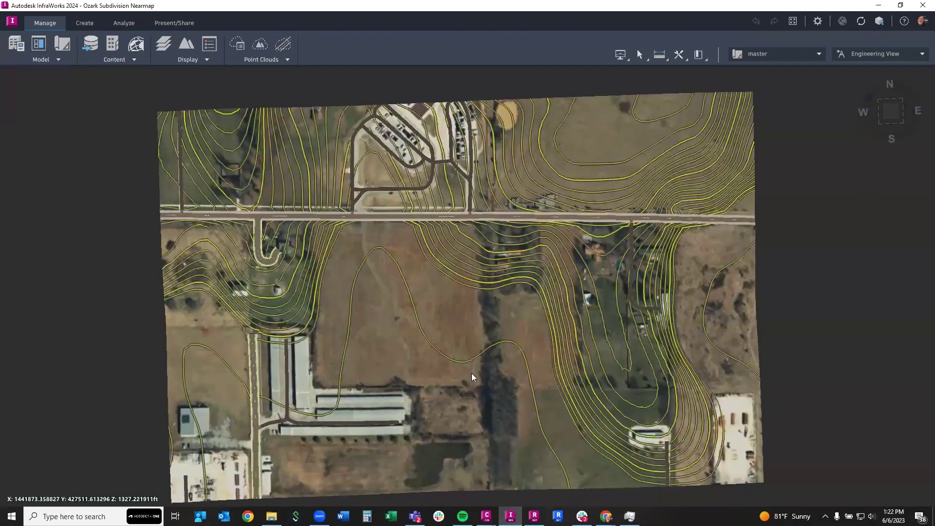
{"action": "scroll", "coordinate": [470, 384], "scroll_direction": "up", "scroll_amount": 1}
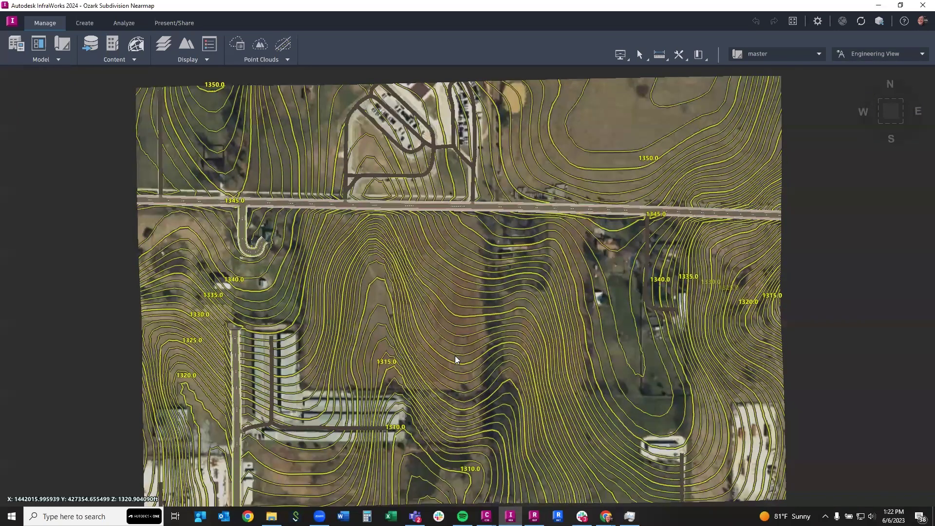
{"action": "scroll", "coordinate": [455, 355], "scroll_direction": "down", "scroll_amount": 1}
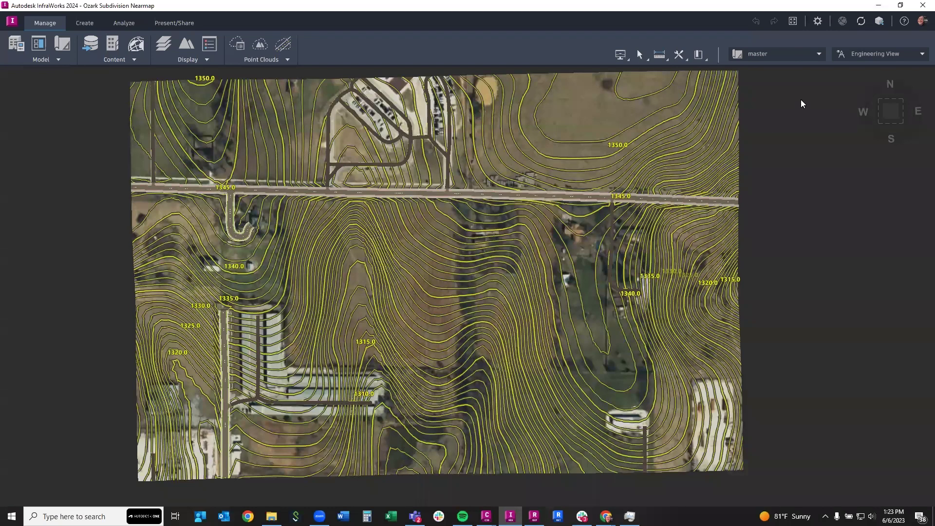
Return the model to Conceptual View and activate the NearmapC_I proposal.
{"action": "left_click", "coordinate": [868, 55]}
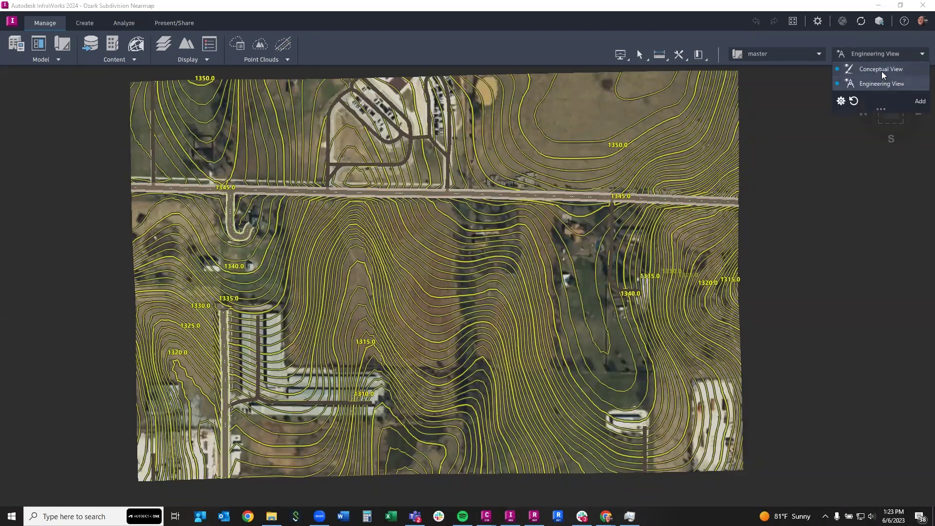
{"action": "left_click", "coordinate": [881, 70]}
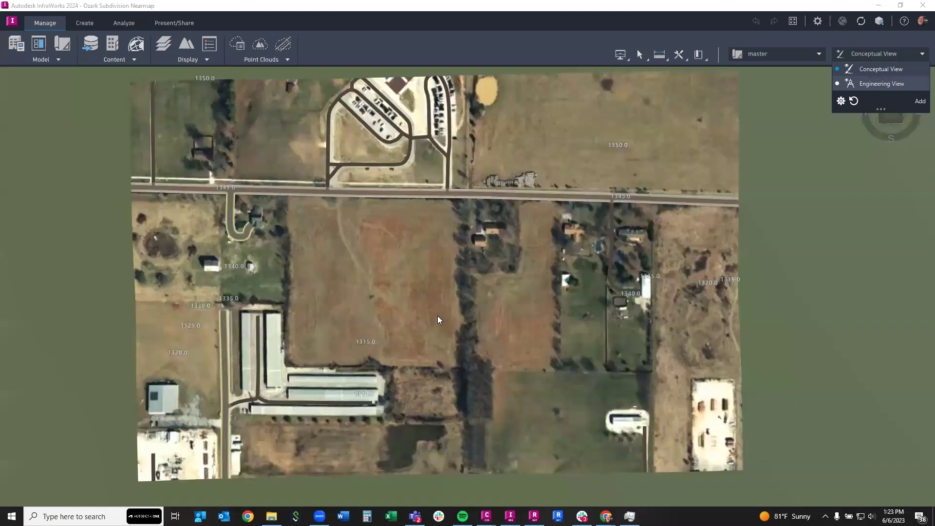
{"action": "left_click", "coordinate": [779, 58]}
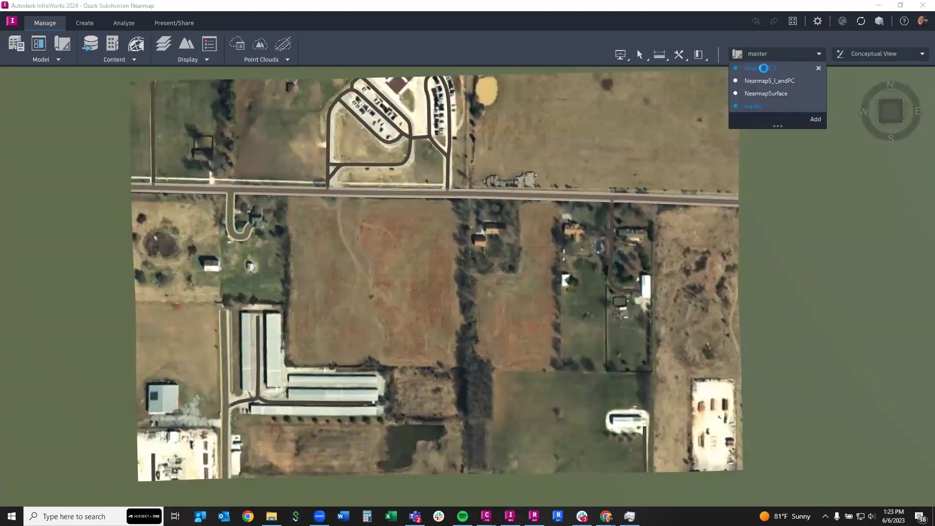
{"action": "left_click", "coordinate": [341, 382]}
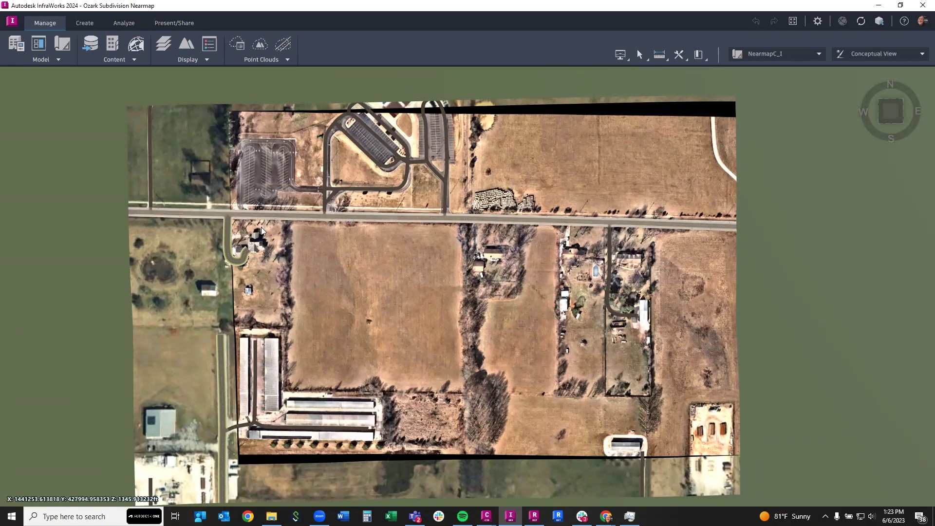
Inspect the draped Nearmap imagery around the school parking lots and the road in the NearmapC_I proposal.
{"action": "scroll", "coordinate": [253, 185], "scroll_direction": "up", "scroll_amount": 1}
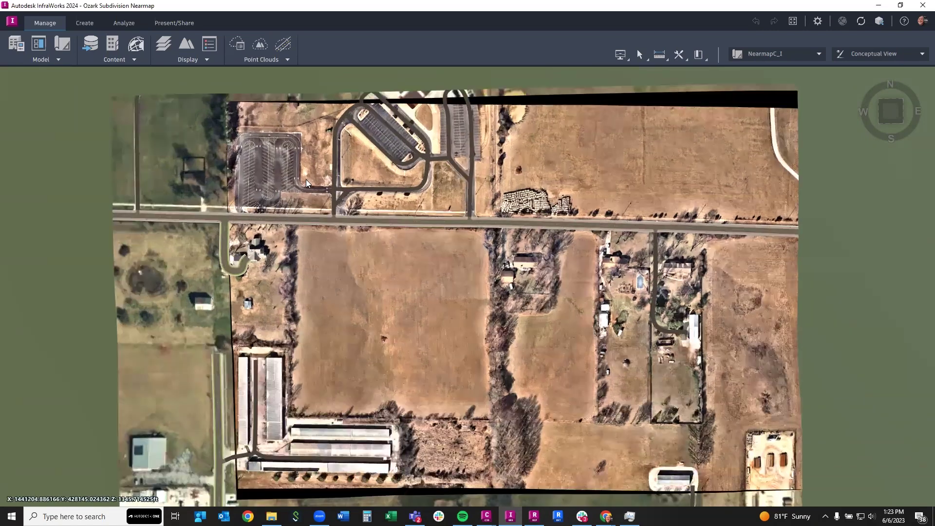
{"action": "scroll", "coordinate": [283, 168], "scroll_direction": "up", "scroll_amount": 2}
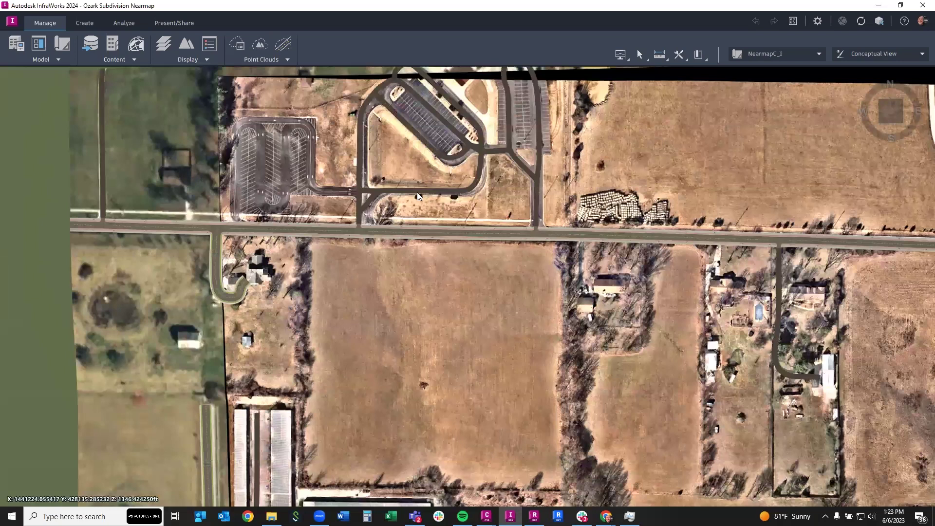
{"action": "scroll", "coordinate": [417, 192], "scroll_direction": "up", "scroll_amount": 5}
{"action": "scroll", "coordinate": [412, 256], "scroll_direction": "down", "scroll_amount": 5}
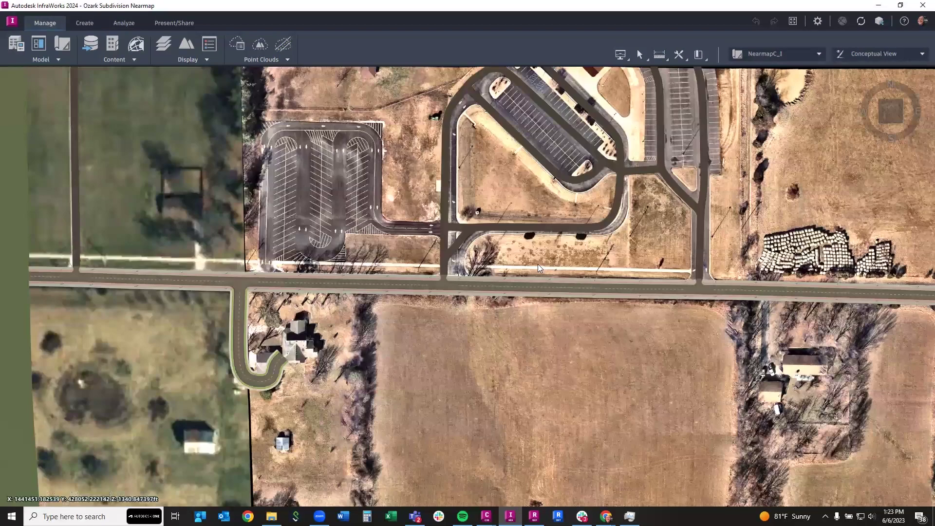
{"action": "scroll", "coordinate": [504, 222], "scroll_direction": "down", "scroll_amount": 3}
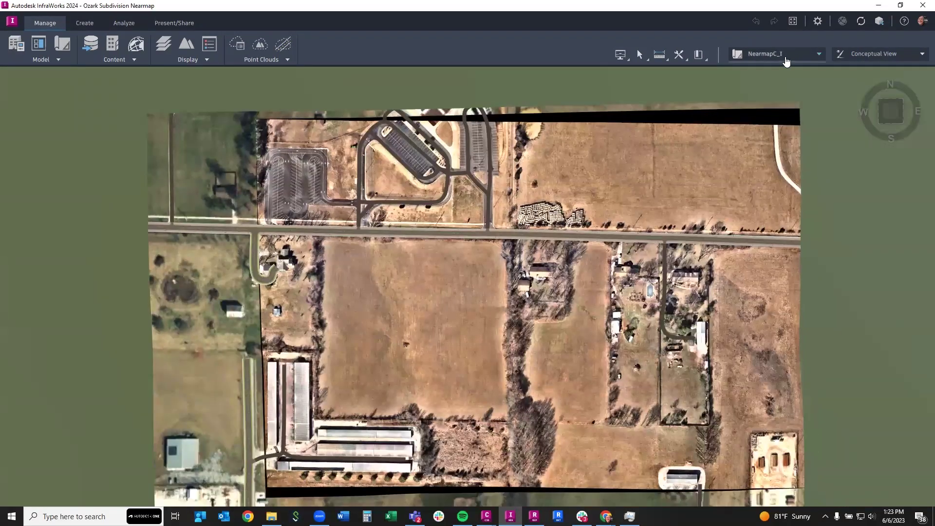
Activate the NearmapSurface proposal and display it in Engineering View.
{"action": "left_click", "coordinate": [786, 61]}
{"action": "left_click", "coordinate": [426, 359]}
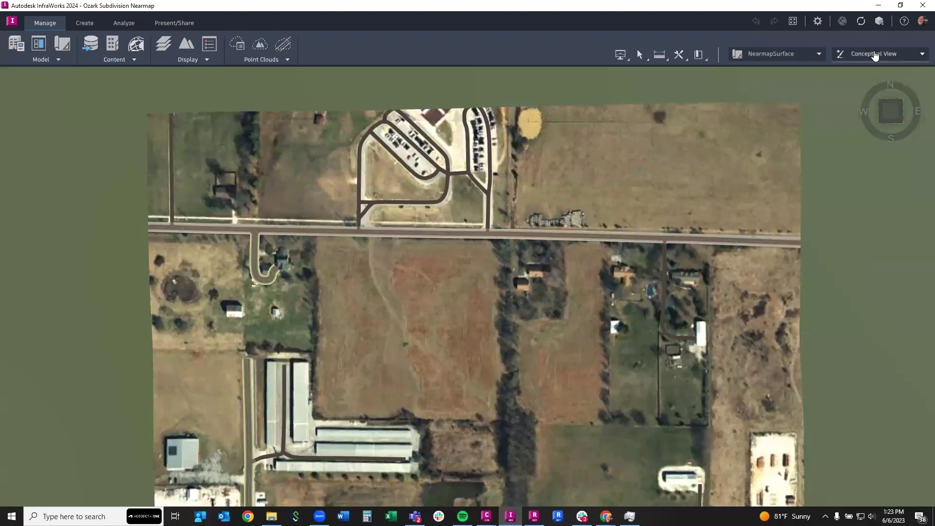
{"action": "left_click", "coordinate": [875, 55]}
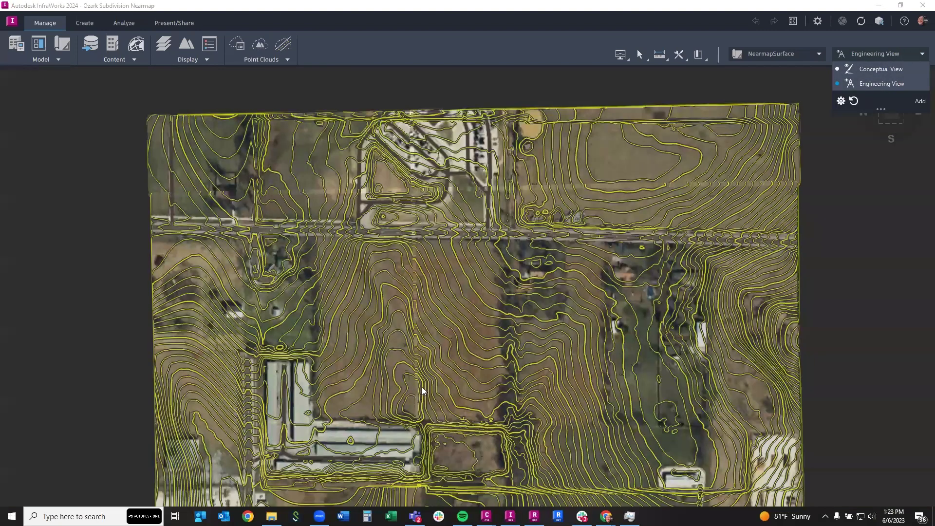
{"action": "left_click", "coordinate": [422, 387]}
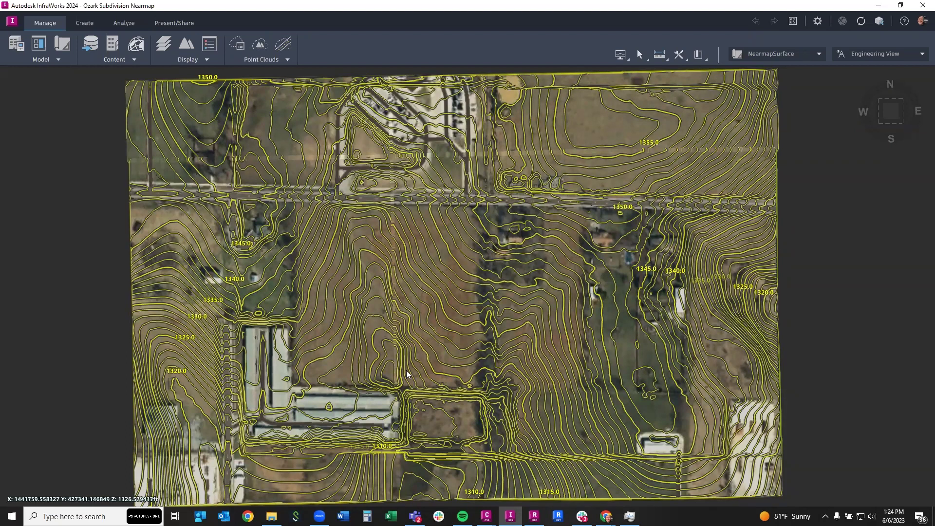
Examine the Nearmap surface's contours around the long buildings and the rectangular basin near the site's south edge.
{"action": "scroll", "coordinate": [259, 452], "scroll_direction": "up", "scroll_amount": 1}
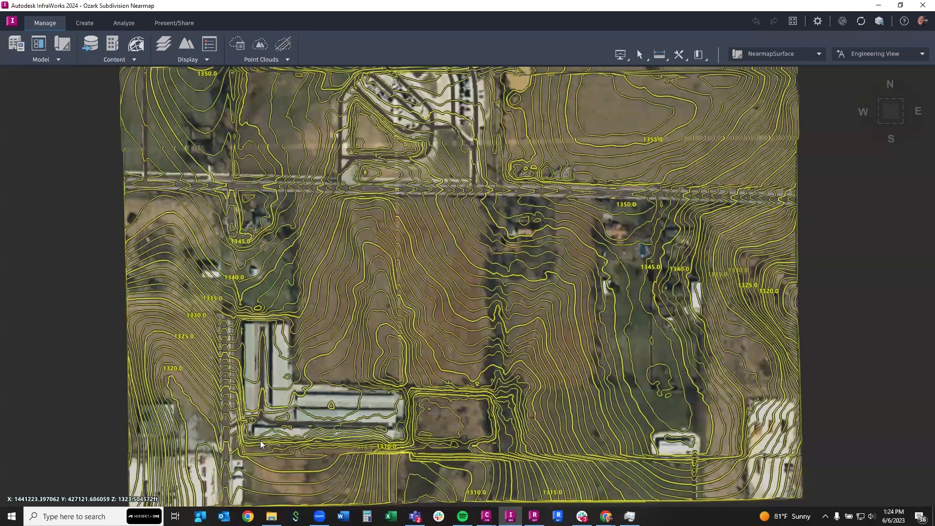
{"action": "scroll", "coordinate": [255, 252], "scroll_direction": "up", "scroll_amount": 1}
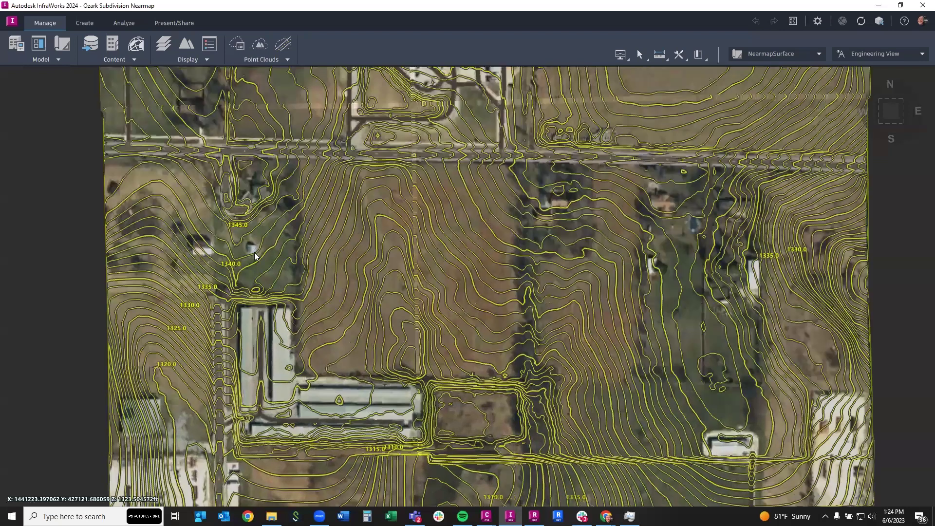
{"action": "scroll", "coordinate": [253, 389], "scroll_direction": "up", "scroll_amount": 2}
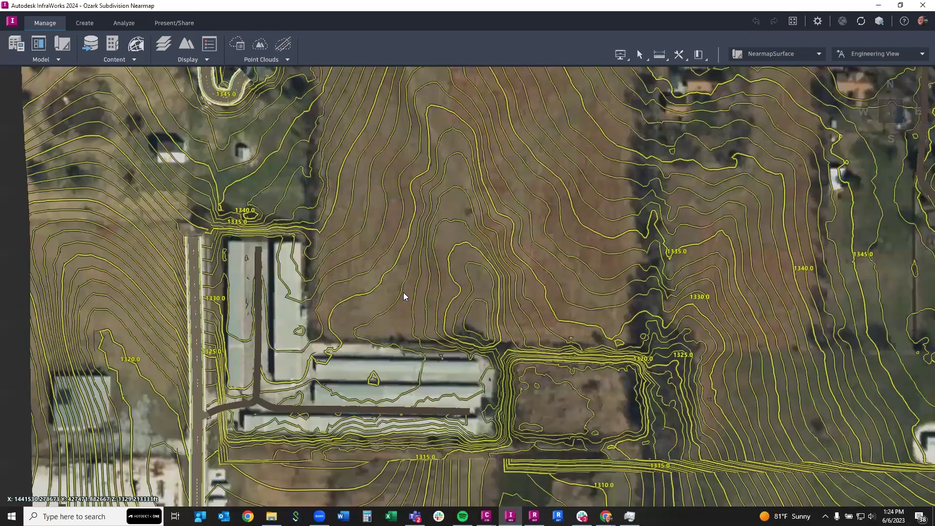
{"action": "scroll", "coordinate": [403, 292], "scroll_direction": "down", "scroll_amount": 3}
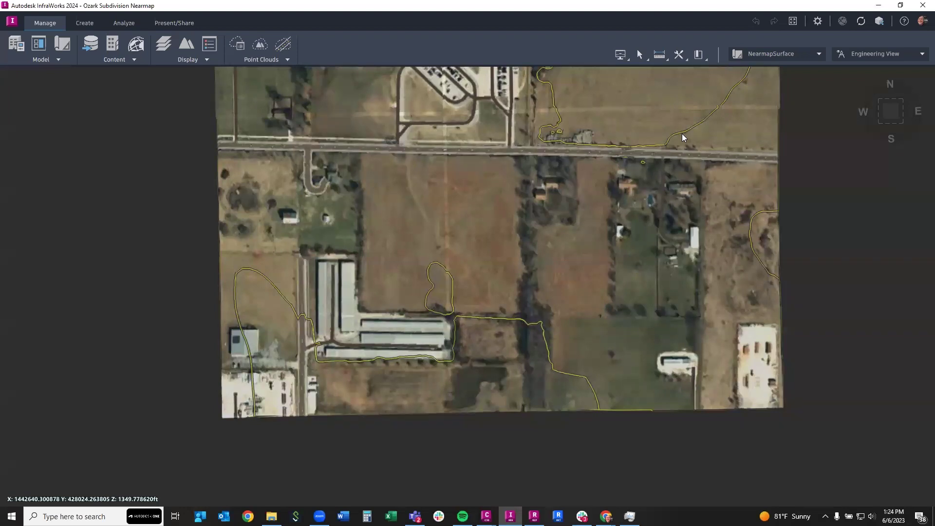
Activate the NearmapS_I_andPC proposal and examine its point cloud around the long buildings from a low oblique angle.
{"action": "left_click", "coordinate": [780, 55]}
{"action": "left_click", "coordinate": [782, 82]}
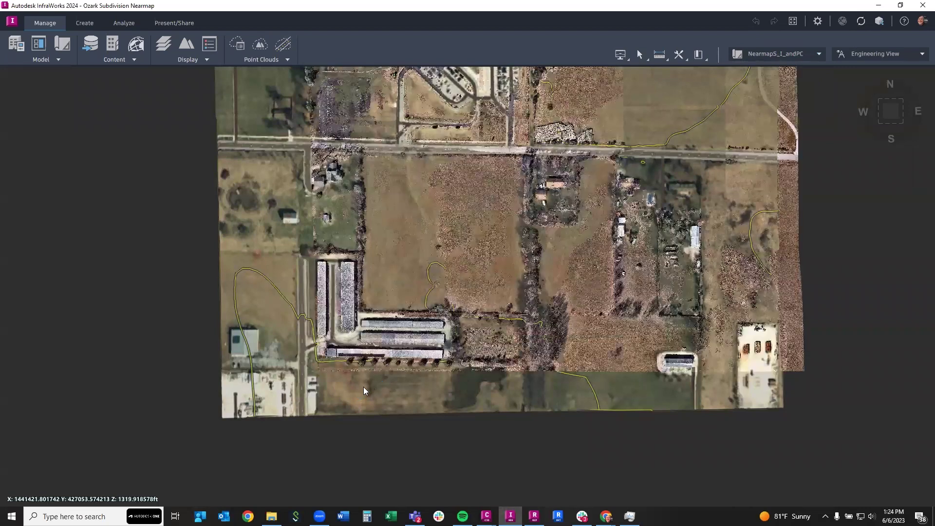
{"action": "middle_click_drag", "start_coordinate": [448, 364], "coordinate": [373, 338], "text": "shift"}
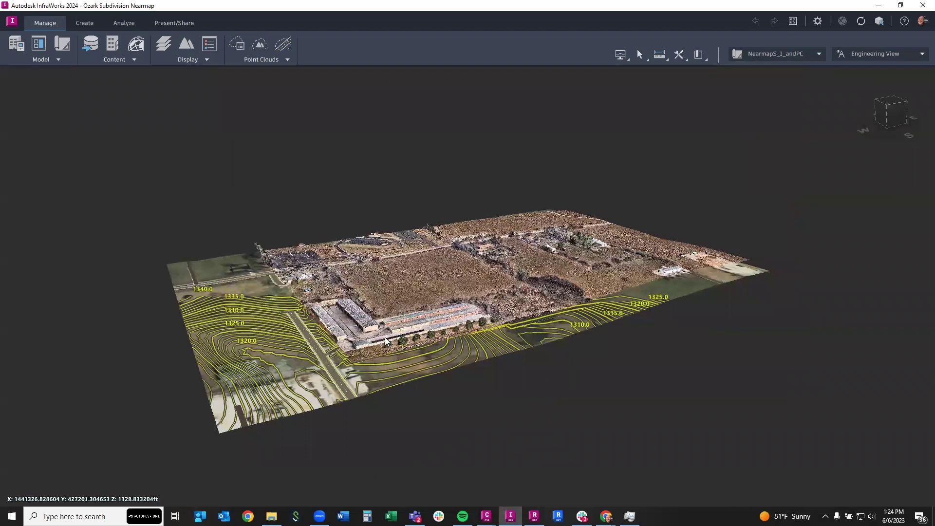
{"action": "scroll", "coordinate": [385, 337], "scroll_direction": "up", "scroll_amount": 4}
{"action": "scroll", "coordinate": [353, 347], "scroll_direction": "up", "scroll_amount": 2}
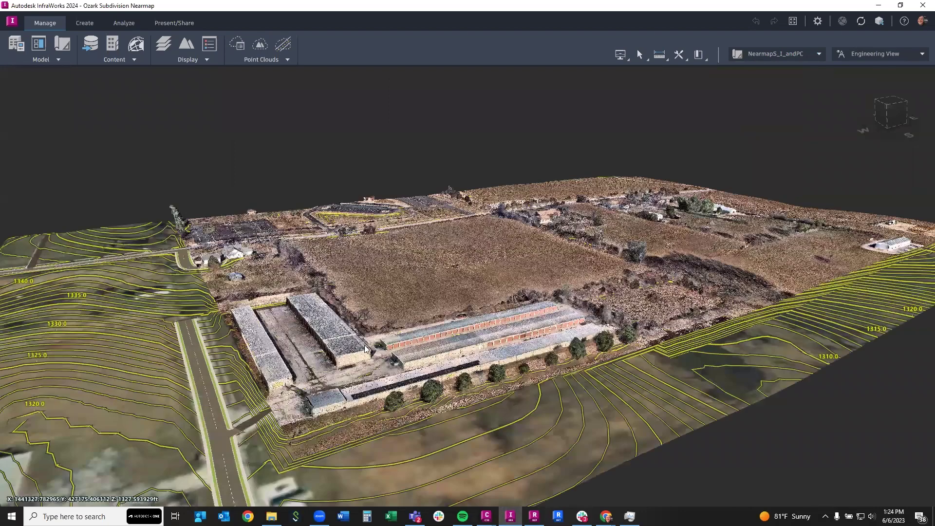
{"action": "scroll", "coordinate": [529, 346], "scroll_direction": "up", "scroll_amount": 2}
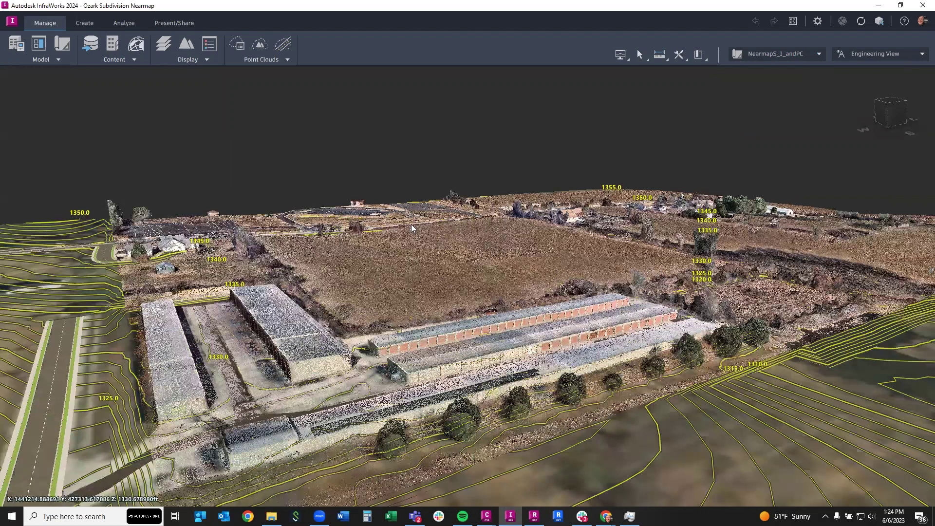
Examine the point cloud and contours across the long buildings, the open field and the wooded strip to the east.
{"action": "middle_click_drag", "start_coordinate": [411, 224], "coordinate": [576, 319], "text": "shift"}
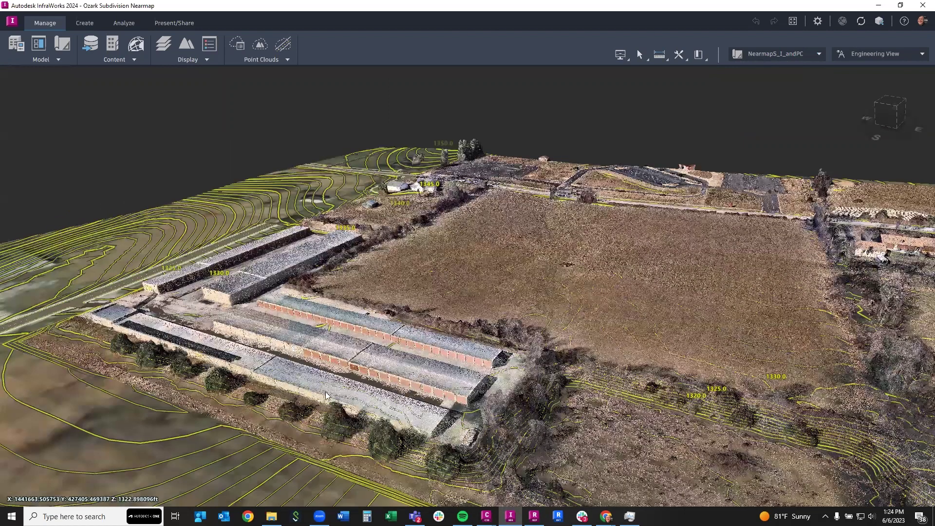
{"action": "middle_click_drag", "start_coordinate": [326, 396], "coordinate": [355, 411], "text": "shift"}
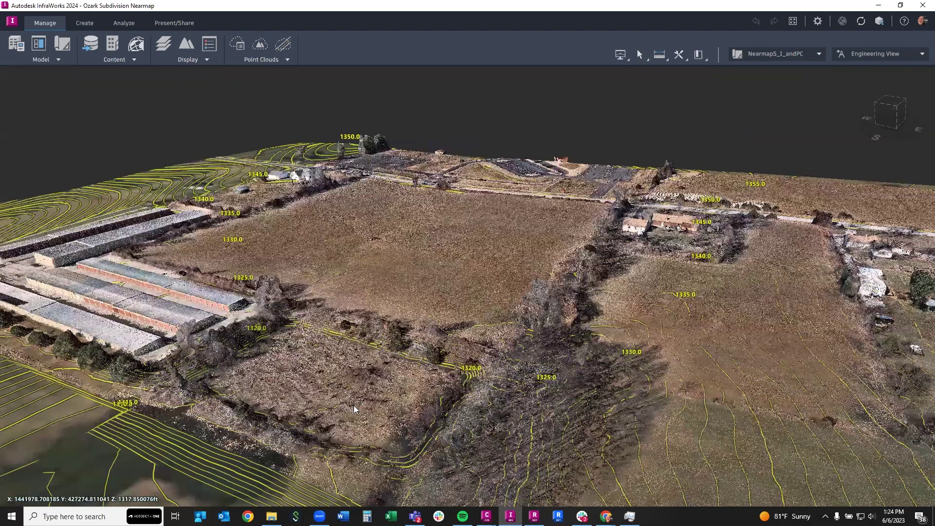
{"action": "middle_click_drag", "start_coordinate": [411, 316], "coordinate": [444, 264], "text": "shift"}
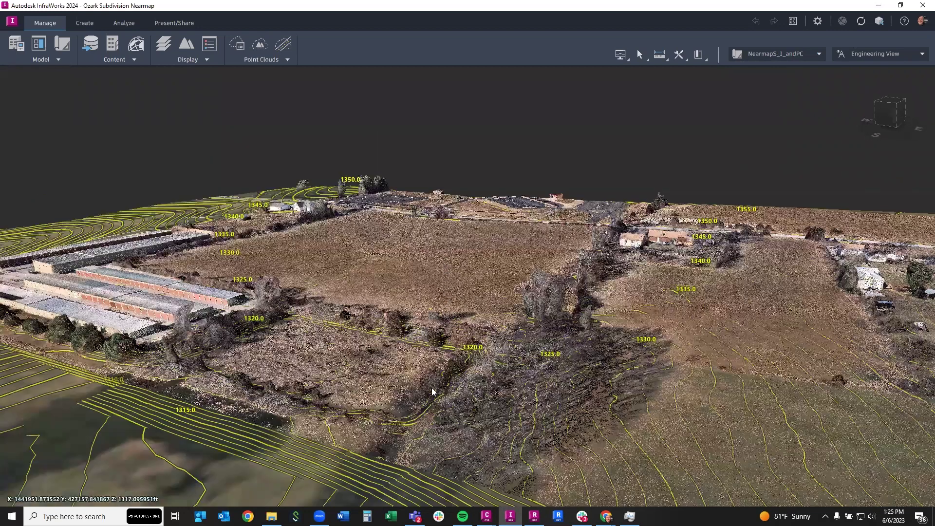
{"action": "middle_click_drag", "start_coordinate": [450, 388], "coordinate": [443, 450], "text": "shift"}
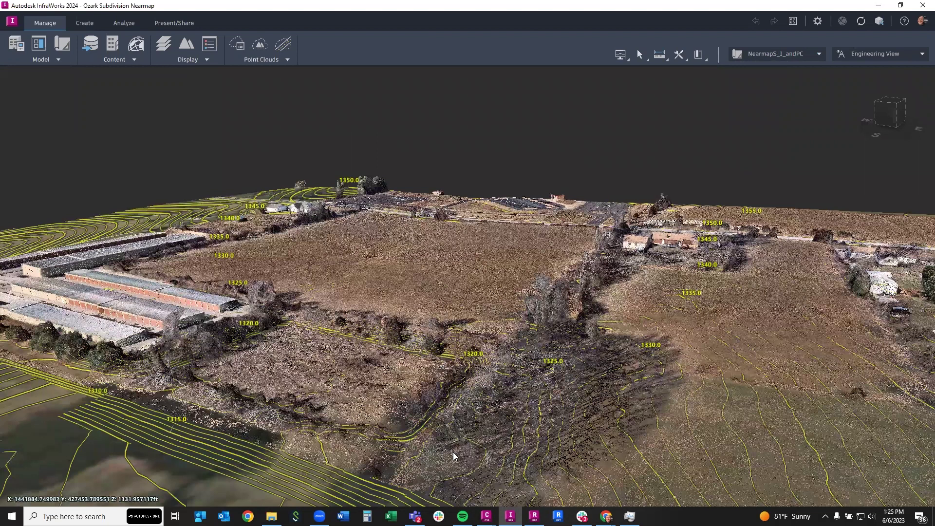
Inspect the point cloud at the school parking lots and driveways north of the road.
{"action": "scroll", "coordinate": [571, 337], "scroll_direction": "up", "scroll_amount": 5}
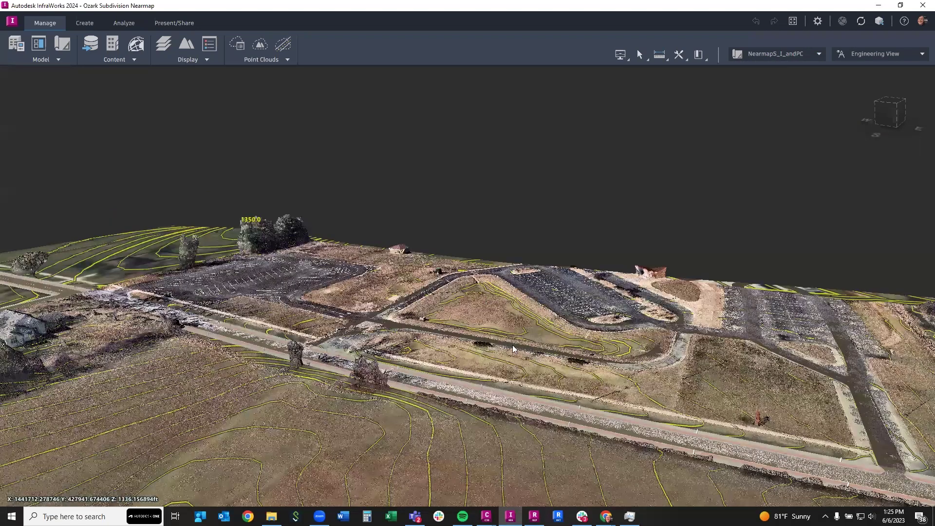
{"action": "middle_click_drag", "start_coordinate": [533, 379], "coordinate": [475, 375], "text": "shift"}
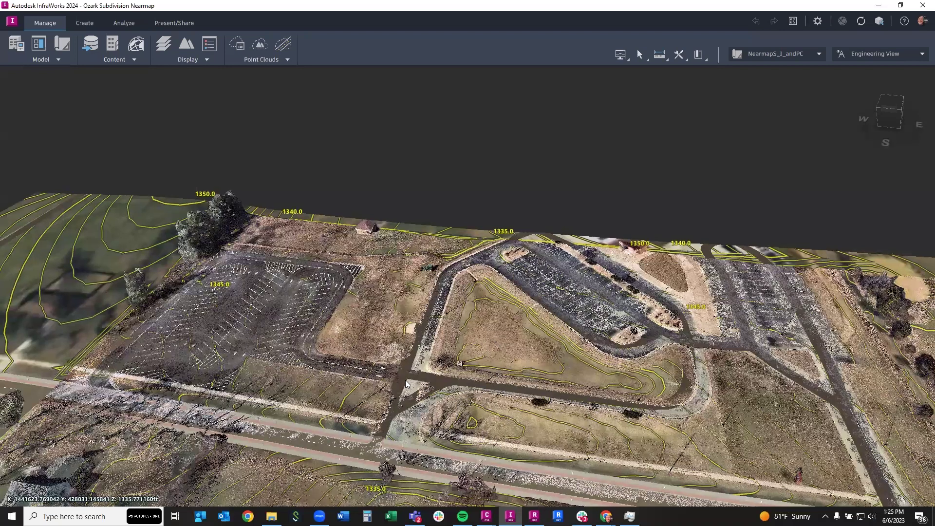
{"action": "middle_click_drag", "start_coordinate": [378, 372], "coordinate": [378, 372], "text": "shift"}
{"action": "middle_click_drag", "start_coordinate": [498, 409], "coordinate": [479, 401], "text": "shift"}
{"action": "middle_click_drag", "start_coordinate": [524, 464], "coordinate": [472, 317], "text": "shift"}
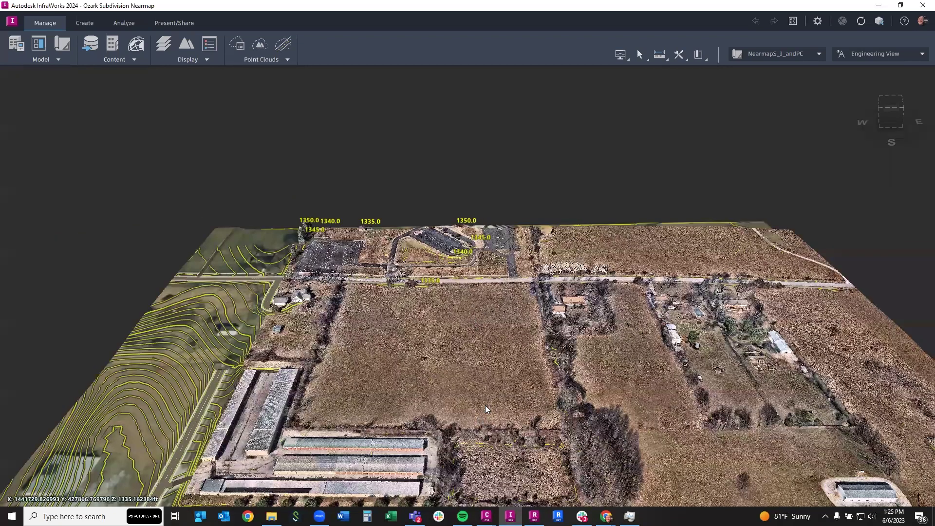
Review the point cloud over the whole site, comparing it with the contoured surface beyond its south and west edges.
{"action": "scroll", "coordinate": [485, 405], "scroll_direction": "down", "scroll_amount": 3}
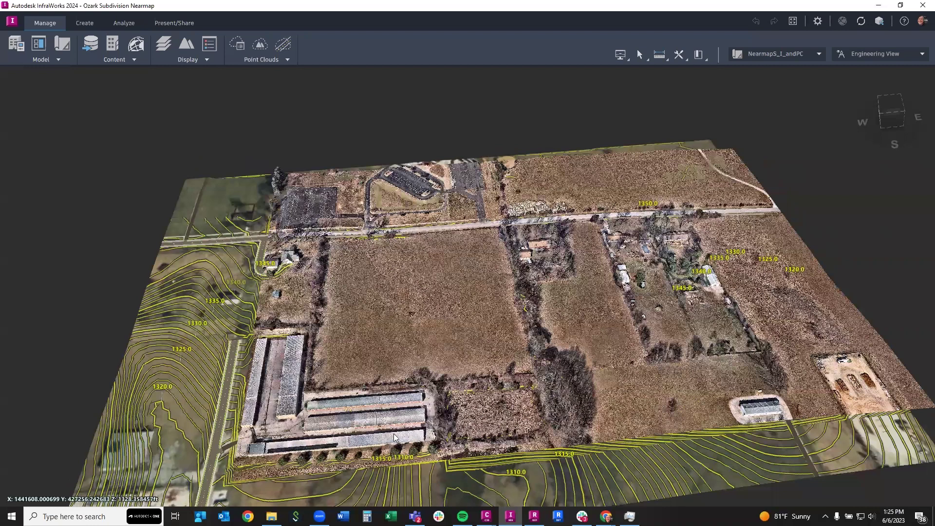
{"action": "middle_click_drag", "start_coordinate": [393, 433], "coordinate": [389, 439], "text": "shift"}
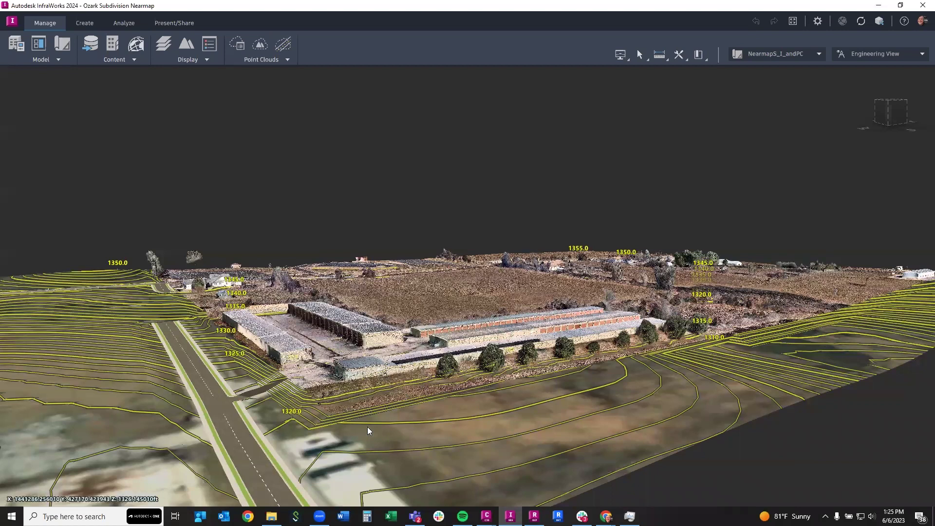
{"action": "scroll", "coordinate": [489, 348], "scroll_direction": "up", "scroll_amount": 1}
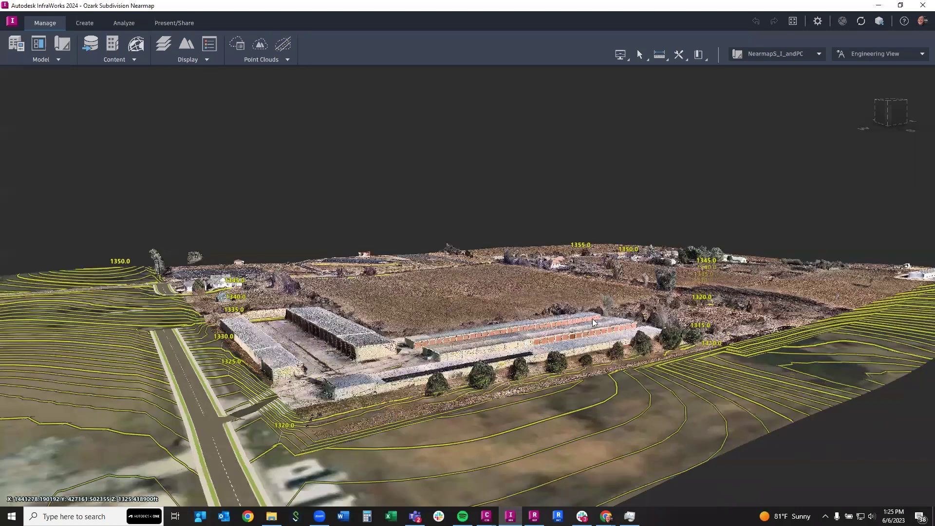
{"action": "scroll", "coordinate": [596, 318], "scroll_direction": "up", "scroll_amount": 4}
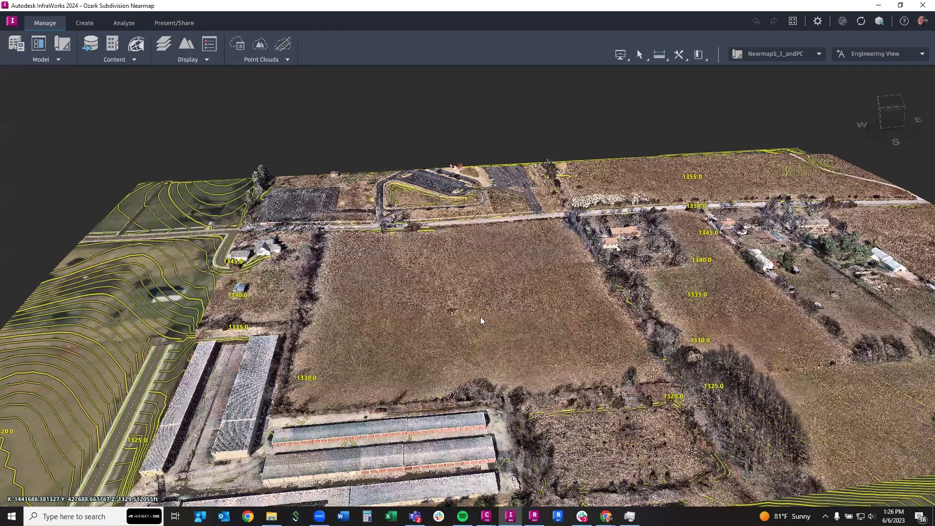
Switch to ReCap Pro and view the Subdivision Concept point cloud project and its home options.
{"action": "key", "text": "alt+Tab"}
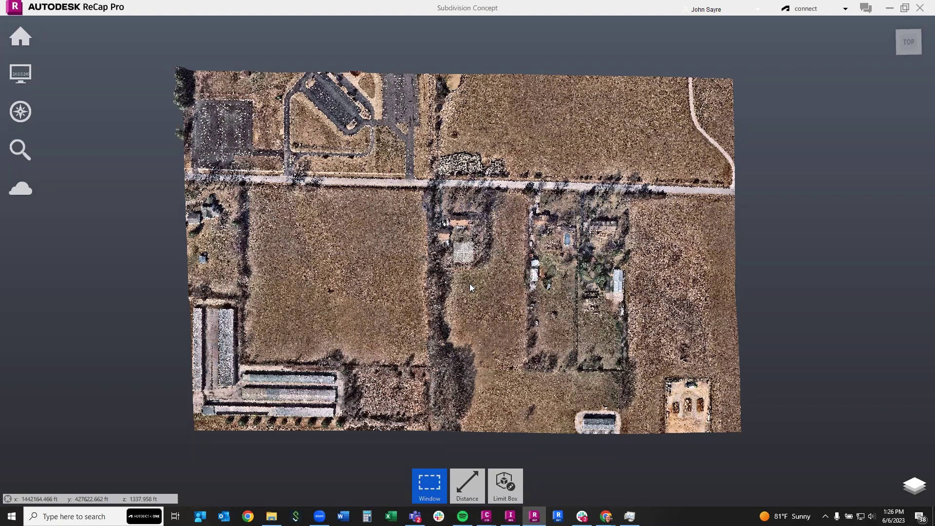
{"action": "mouse_move", "coordinate": [21, 50]}
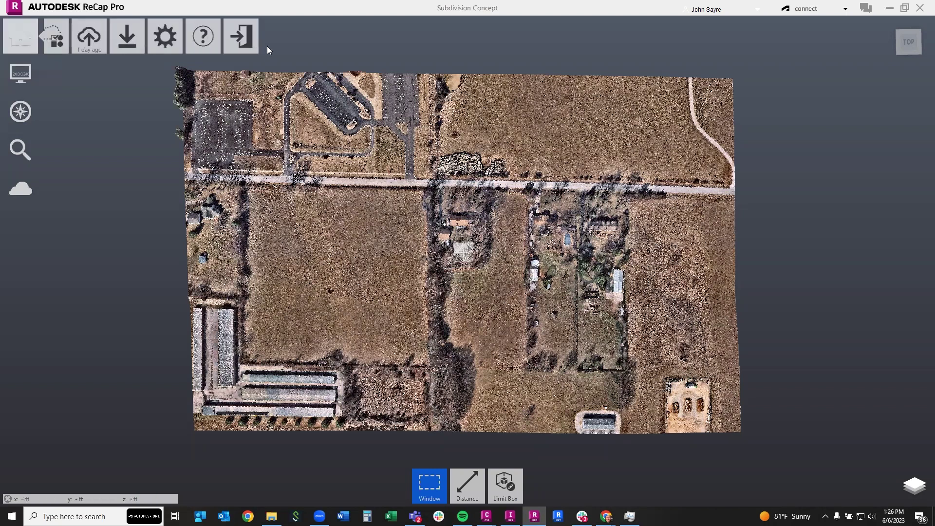
{"action": "mouse_move", "coordinate": [294, 39]}
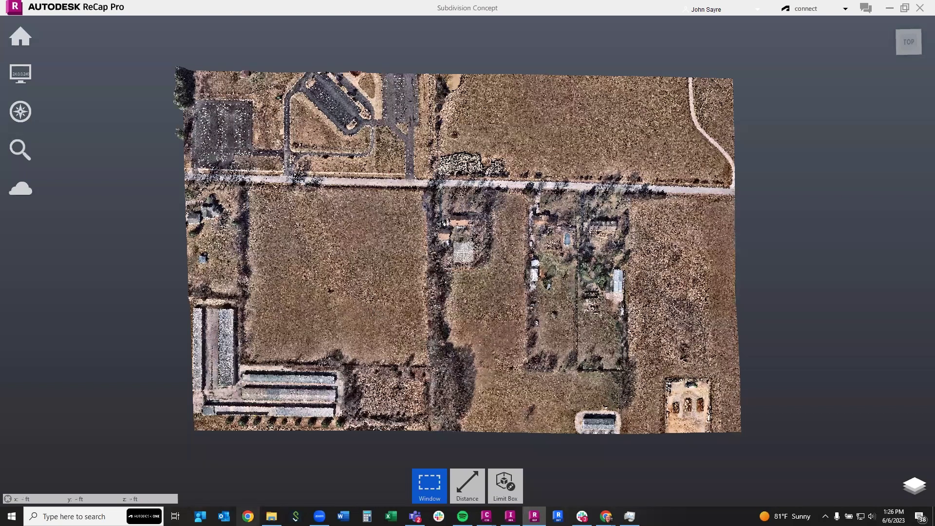
Switch to Autodesk Docs in Chrome and open Subdivision Concept.rcp from the Nearmap PC Webinar project's Subdivision Concept folder.
{"action": "mouse_move", "coordinate": [606, 516]}
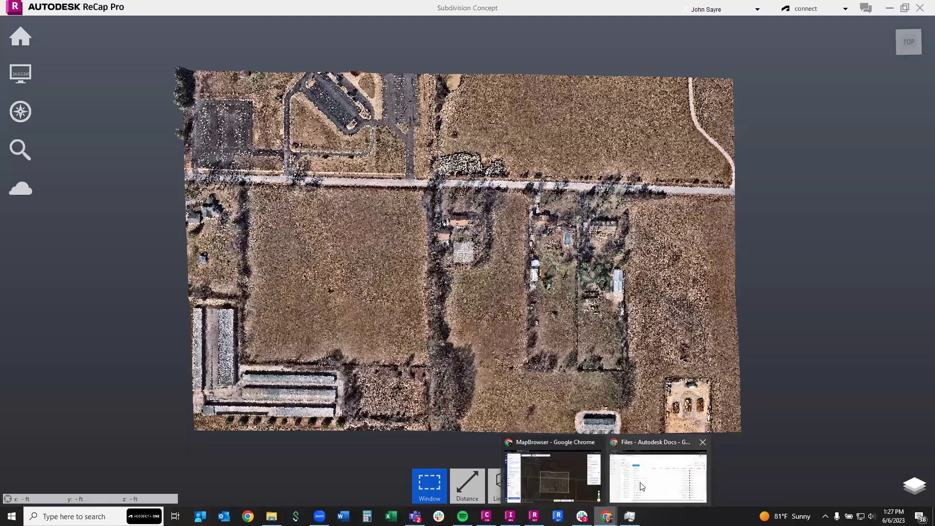
{"action": "left_click", "coordinate": [658, 476]}
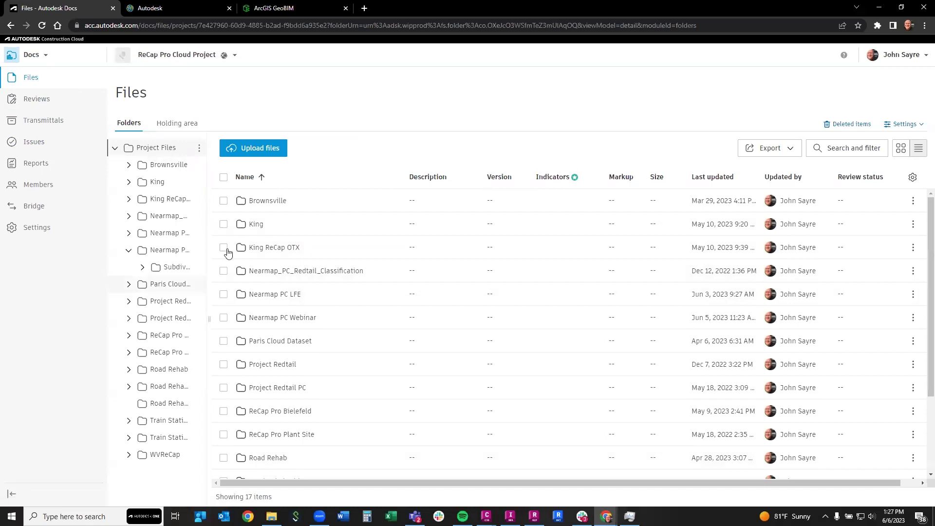
{"action": "left_click", "coordinate": [286, 324]}
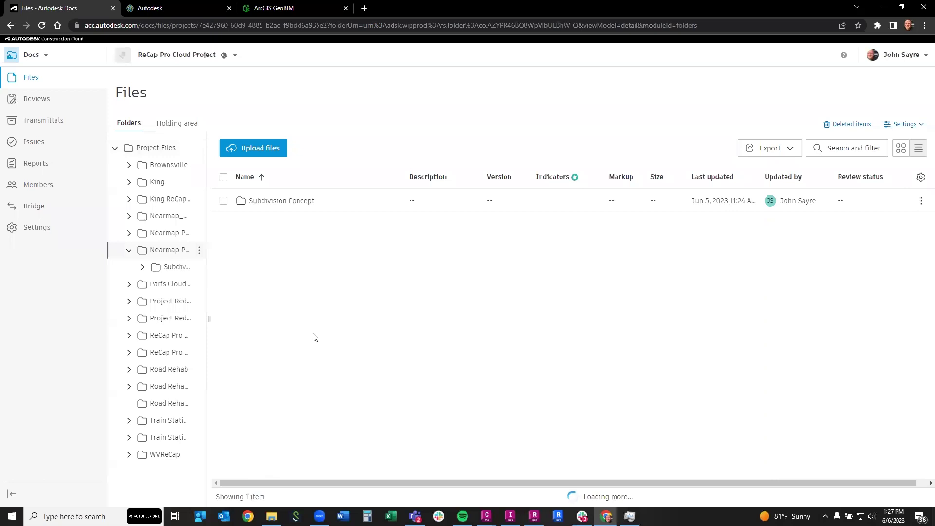
{"action": "left_click", "coordinate": [286, 201]}
{"action": "left_click", "coordinate": [291, 204]}
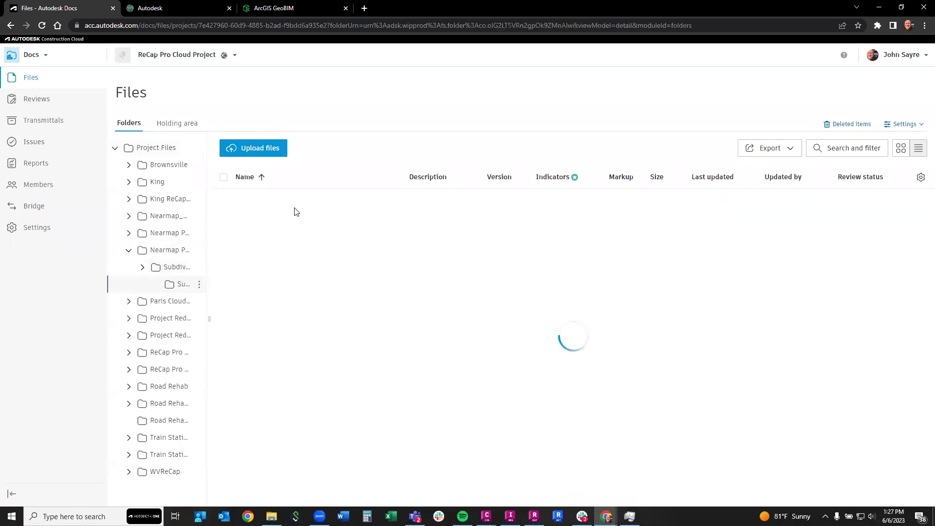
{"action": "key", "text": "alt+Left"}
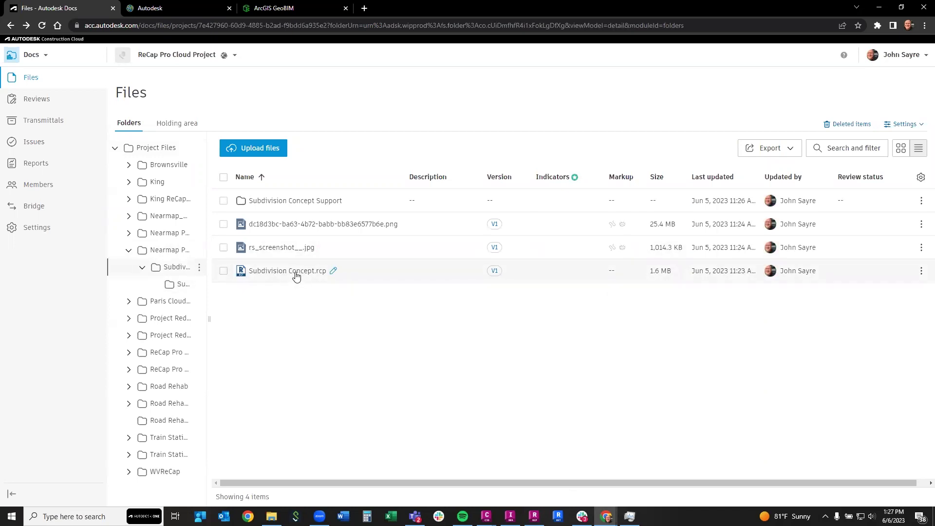
{"action": "left_click", "coordinate": [297, 275]}
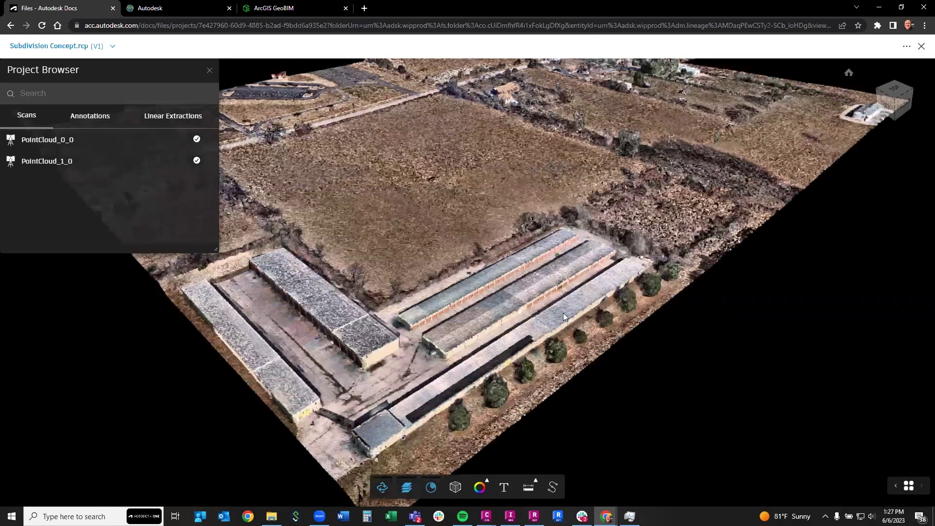
Examine the Subdivision Concept point cloud in the web viewer, covering the long buildings, the open field and the whole site.
{"action": "left_click_drag", "start_coordinate": [563, 313], "coordinate": [616, 303]}
{"action": "scroll", "coordinate": [545, 313], "scroll_direction": "down", "scroll_amount": 10}
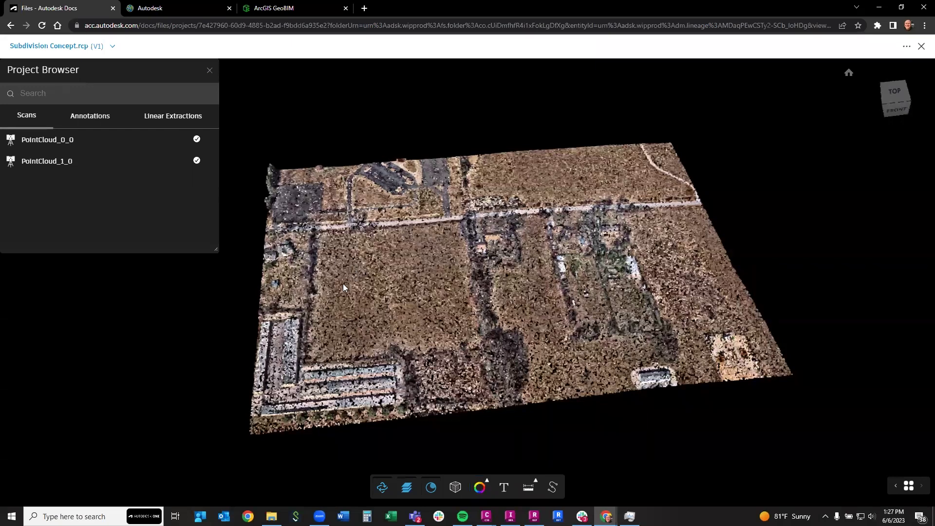
{"action": "scroll", "coordinate": [359, 311], "scroll_direction": "up", "scroll_amount": 1}
{"action": "scroll", "coordinate": [402, 334], "scroll_direction": "up", "scroll_amount": 2}
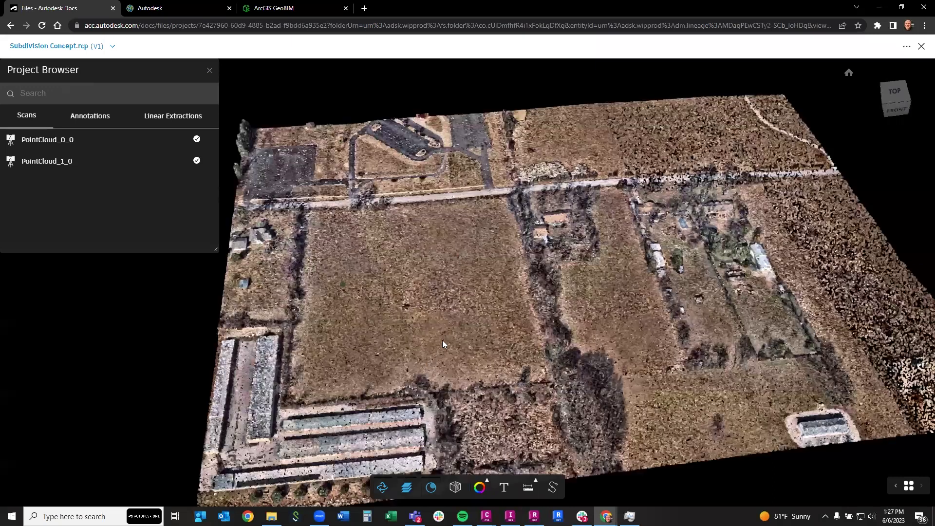
{"action": "left_click_drag", "start_coordinate": [374, 260], "coordinate": [422, 335]}
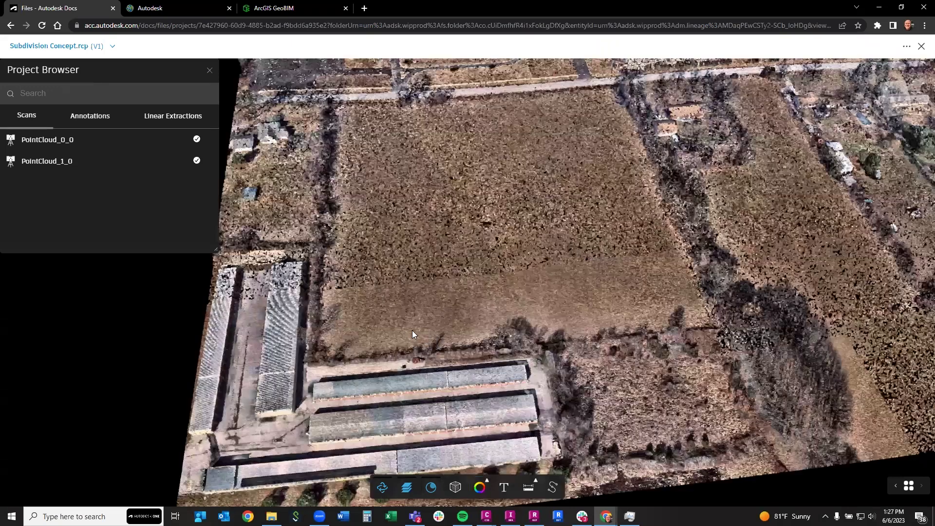
{"action": "scroll", "coordinate": [415, 334], "scroll_direction": "up", "scroll_amount": 2}
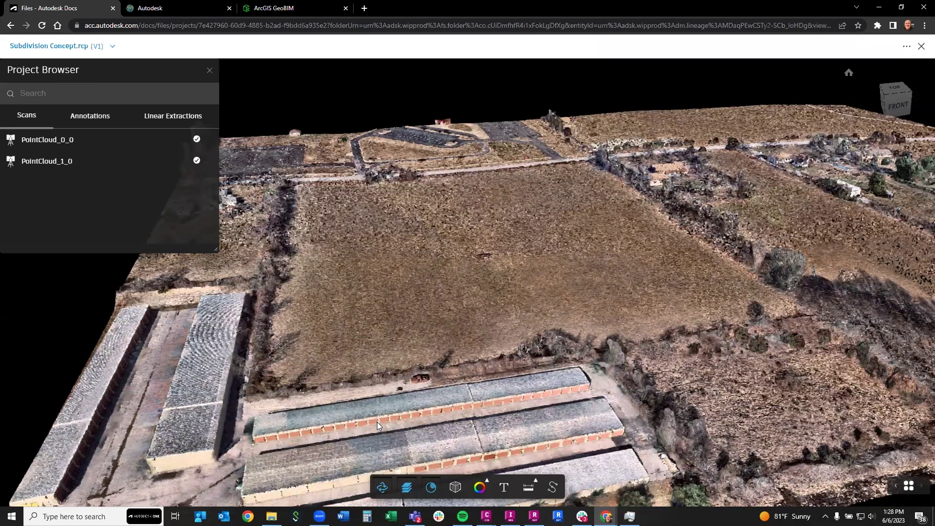
{"action": "scroll", "coordinate": [469, 301], "scroll_direction": "down", "scroll_amount": 3}
{"action": "left_click_drag", "start_coordinate": [469, 301], "coordinate": [508, 299]}
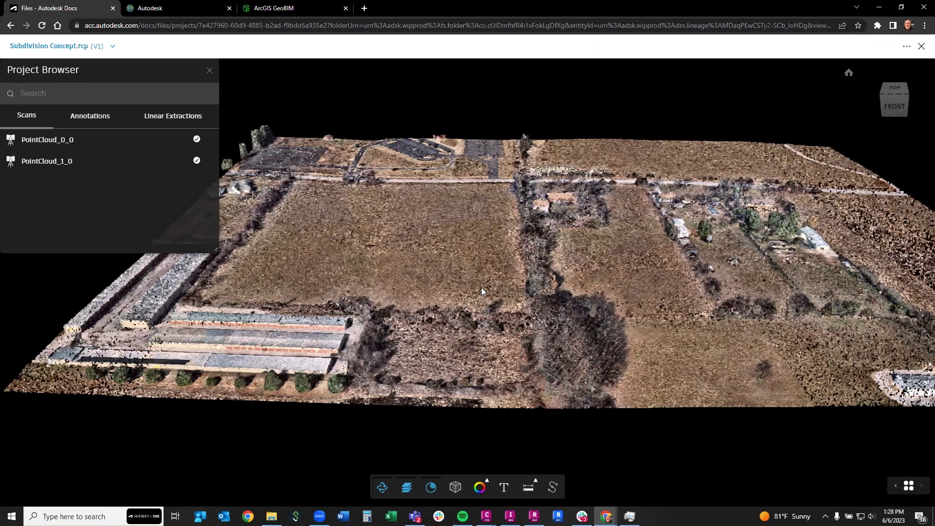
{"action": "left_click_drag", "start_coordinate": [453, 274], "coordinate": [477, 349]}
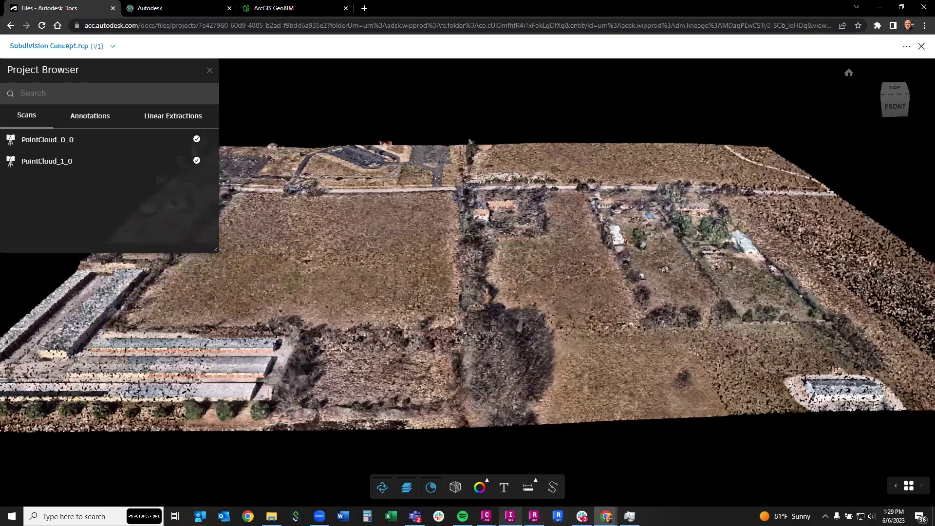
Switch to Subdivision Concept.dwg in Civil 3D and draw a diagonal polyline across the open field, from southwest to northeast.
{"action": "left_click", "coordinate": [486, 516]}
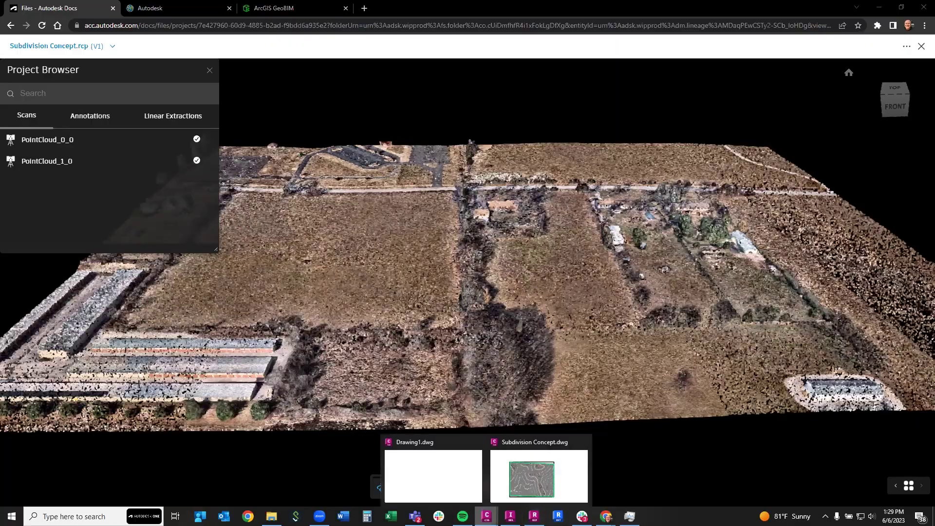
{"action": "left_click", "coordinate": [531, 472]}
{"action": "type", "text": "pl"}
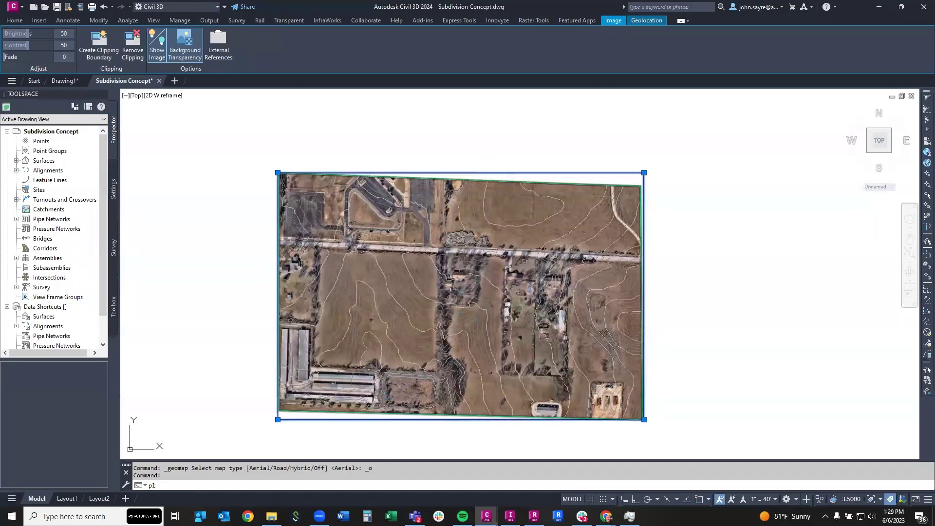
{"action": "key", "text": "Return"}
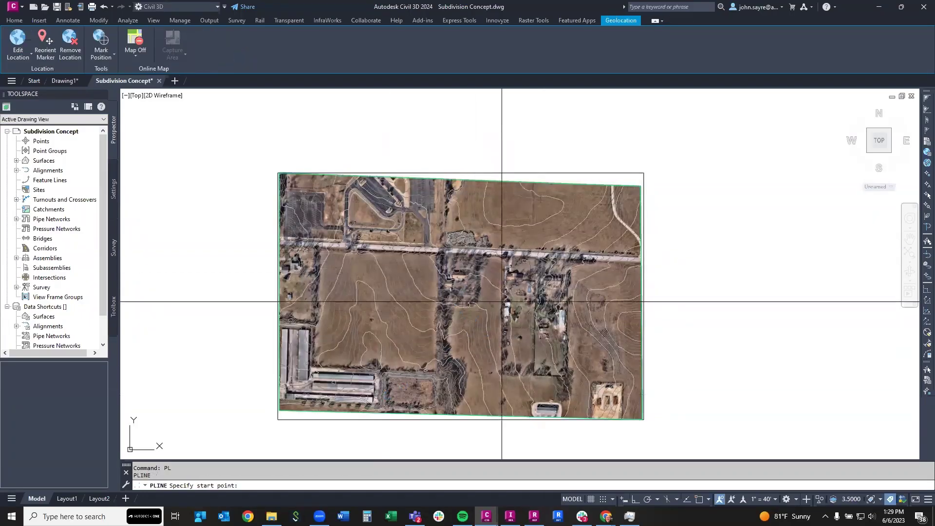
{"action": "left_click", "coordinate": [344, 367]}
{"action": "left_click", "coordinate": [423, 256]}
{"action": "key", "text": "Escape"}
Create a quick profile of the eg surface along the diagonal polyline with the Full Grid view style, placed east of the site.
{"action": "left_click", "coordinate": [394, 295]}
{"action": "right_click", "coordinate": [394, 301]}
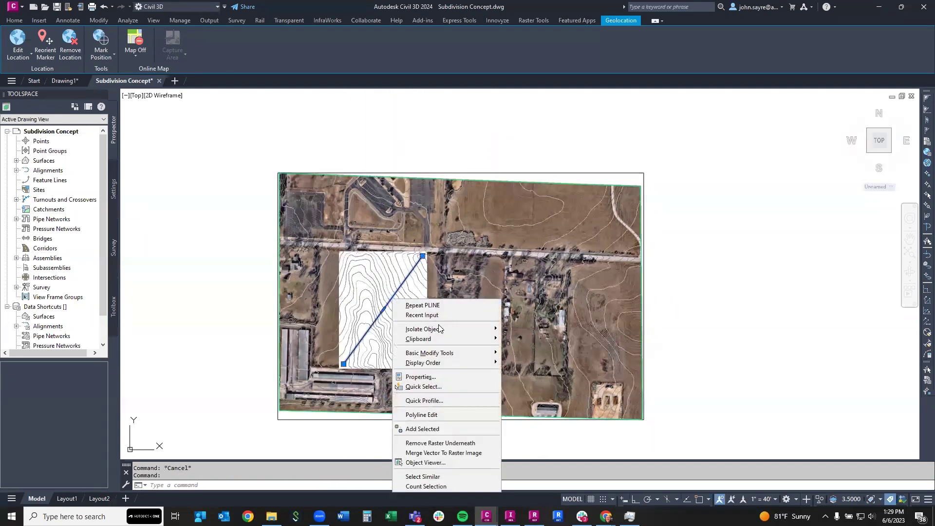
{"action": "left_click", "coordinate": [442, 400]}
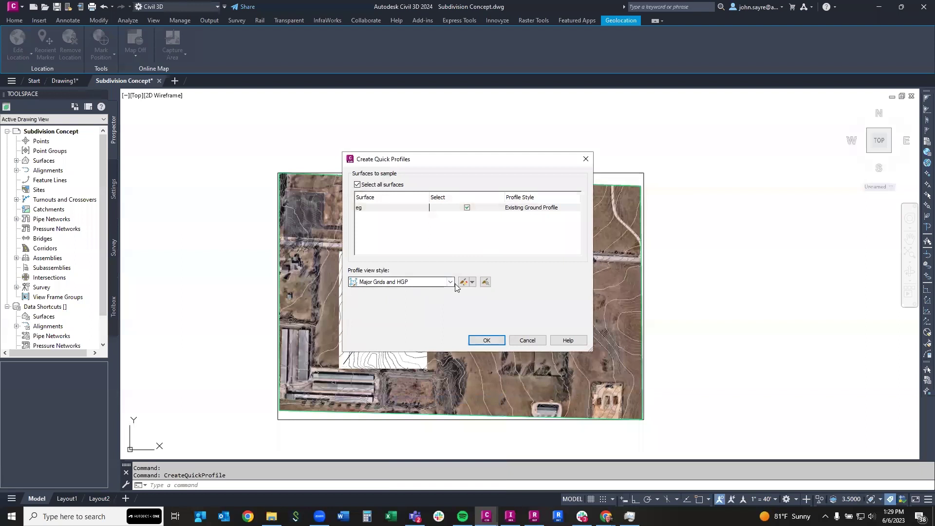
{"action": "left_click", "coordinate": [435, 286]}
{"action": "left_click", "coordinate": [389, 315]}
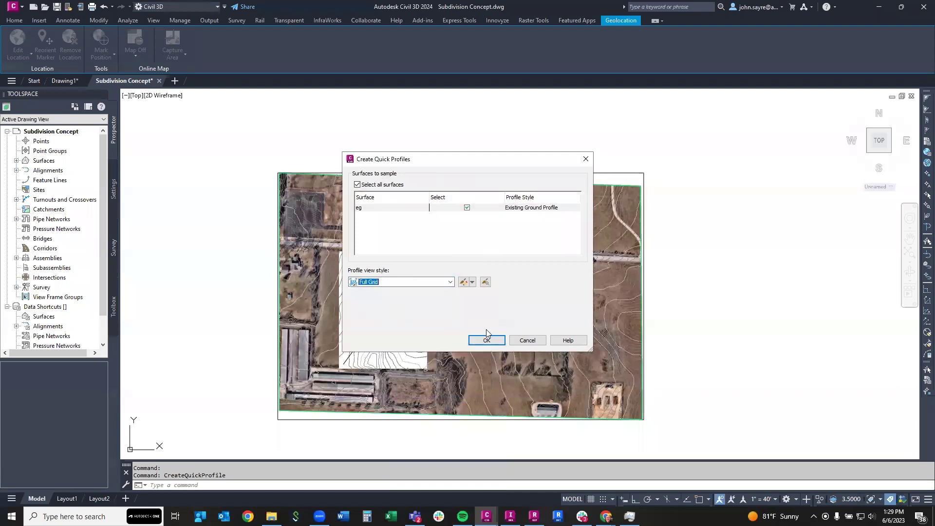
{"action": "left_click", "coordinate": [484, 339]}
{"action": "left_click", "coordinate": [689, 335]}
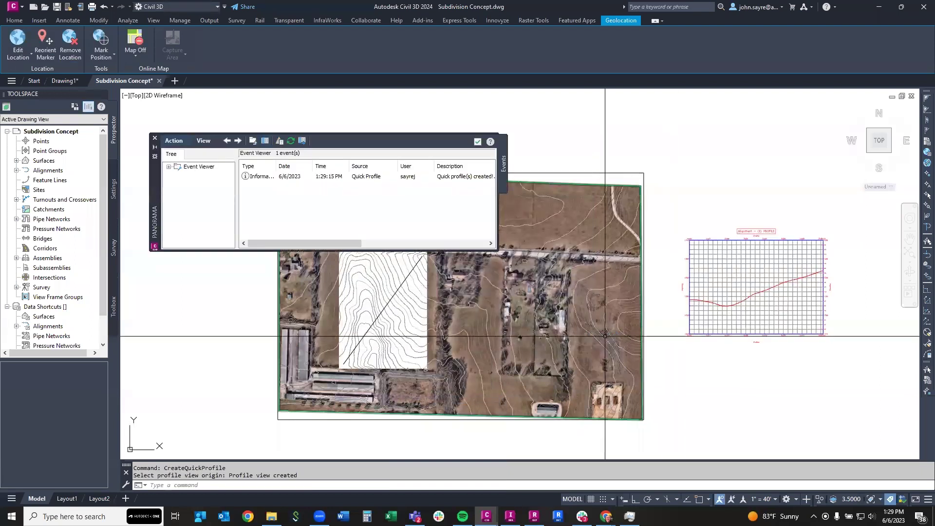
{"action": "scroll", "coordinate": [606, 336], "scroll_direction": "down", "scroll_amount": 1}
{"action": "scroll", "coordinate": [293, 341], "scroll_direction": "up", "scroll_amount": 1}
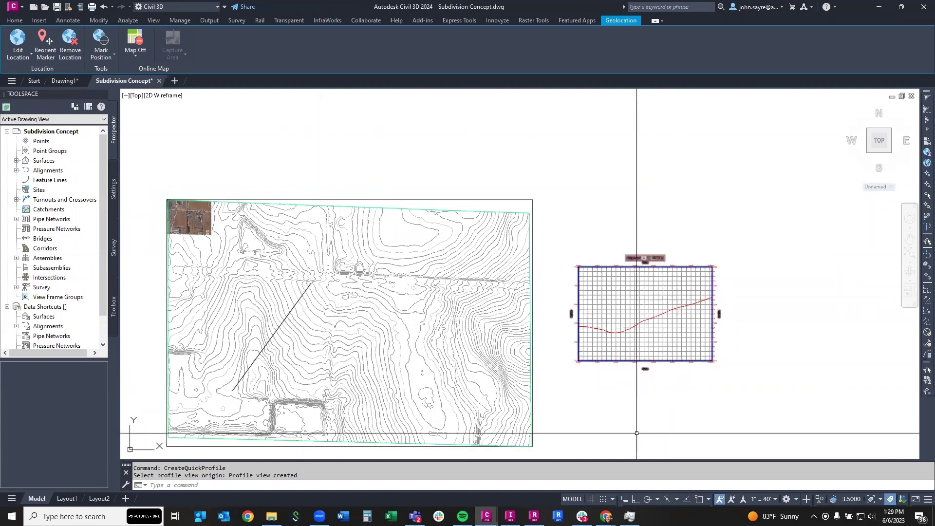
Stretch both ends of the polyline so it runs from northwest to southeast across the open field.
{"action": "left_click", "coordinate": [310, 285]}
{"action": "left_click", "coordinate": [312, 282]}
{"action": "left_click", "coordinate": [345, 324]}
{"action": "left_click", "coordinate": [233, 391]}
{"action": "left_click", "coordinate": [241, 323]}
{"action": "left_click", "coordinate": [345, 324]}
{"action": "left_click", "coordinate": [345, 394]}
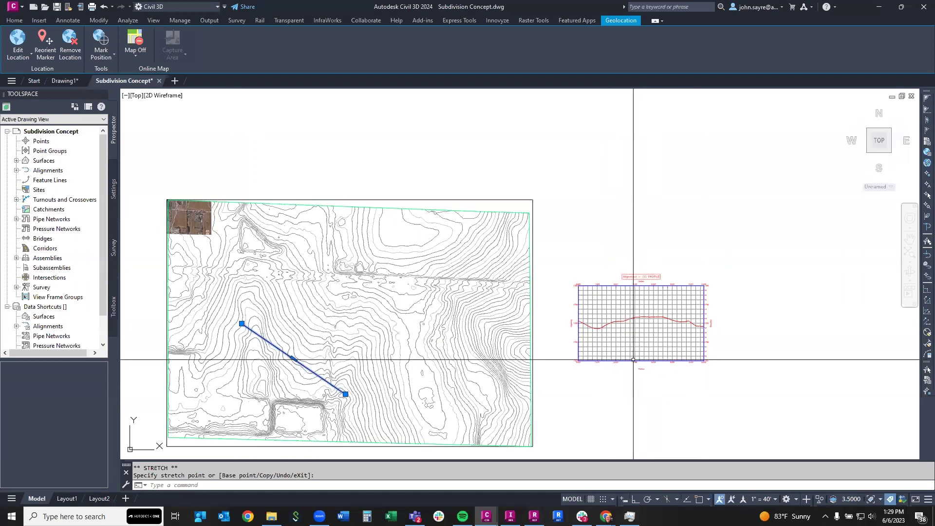
Stretch the polyline's ends to run from the road at the field's north edge down to the yard beside the long buildings.
{"action": "left_click", "coordinate": [242, 323]}
{"action": "left_click", "coordinate": [228, 286]}
{"action": "left_click", "coordinate": [345, 394]}
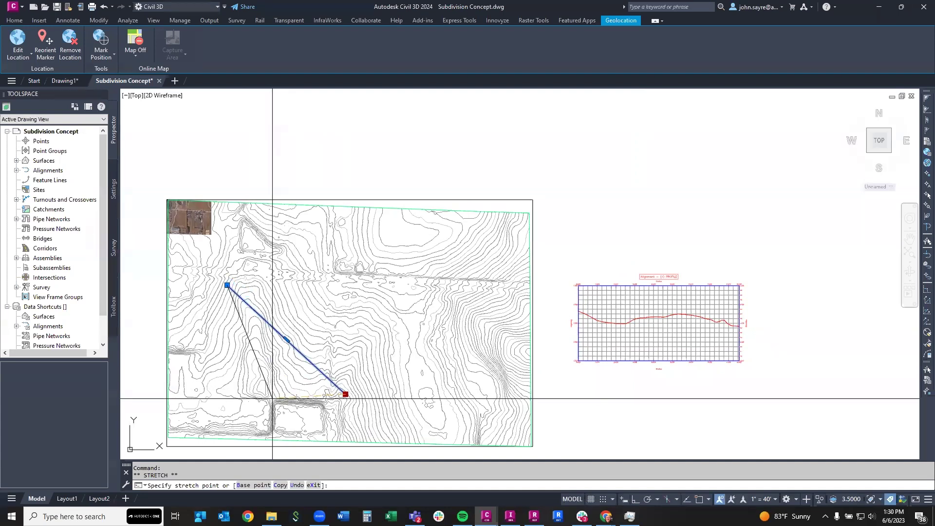
{"action": "left_click", "coordinate": [272, 399]}
{"action": "left_click", "coordinate": [227, 286]}
{"action": "left_click", "coordinate": [246, 278]}
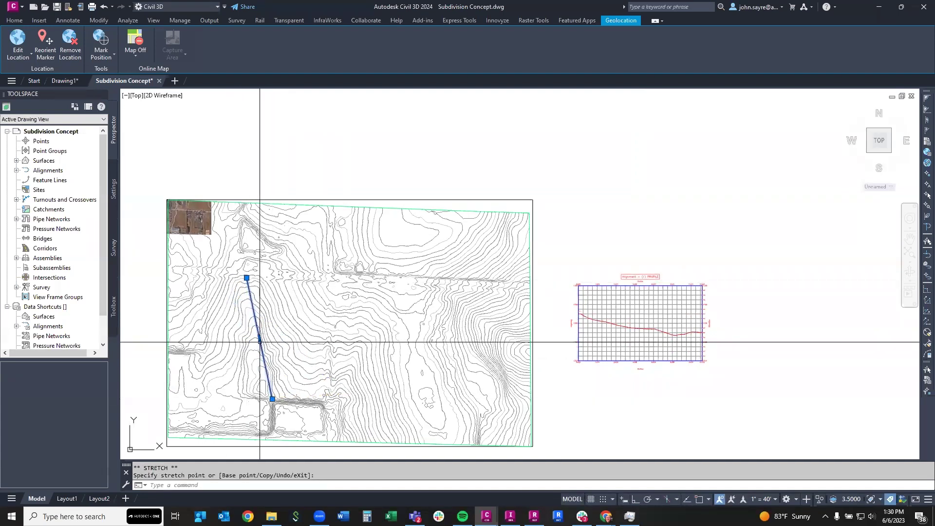
Add a vertex near the middle of the polyline, offset slightly west, and inspect the updated profile view before clearing the selection.
{"action": "mouse_move", "coordinate": [259, 338]}
{"action": "left_click", "coordinate": [292, 367]}
{"action": "left_click", "coordinate": [254, 347]}
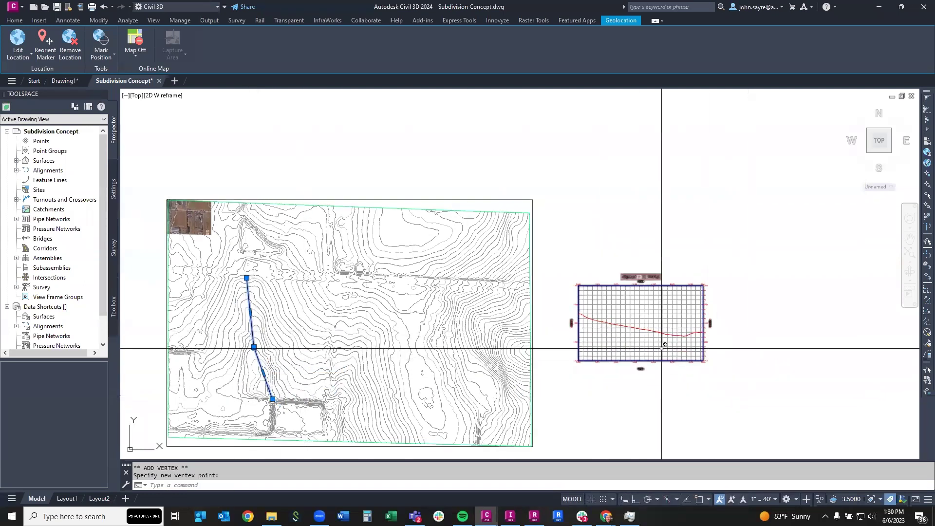
{"action": "scroll", "coordinate": [664, 347], "scroll_direction": "up", "scroll_amount": 3}
{"action": "scroll", "coordinate": [687, 299], "scroll_direction": "up", "scroll_amount": 2}
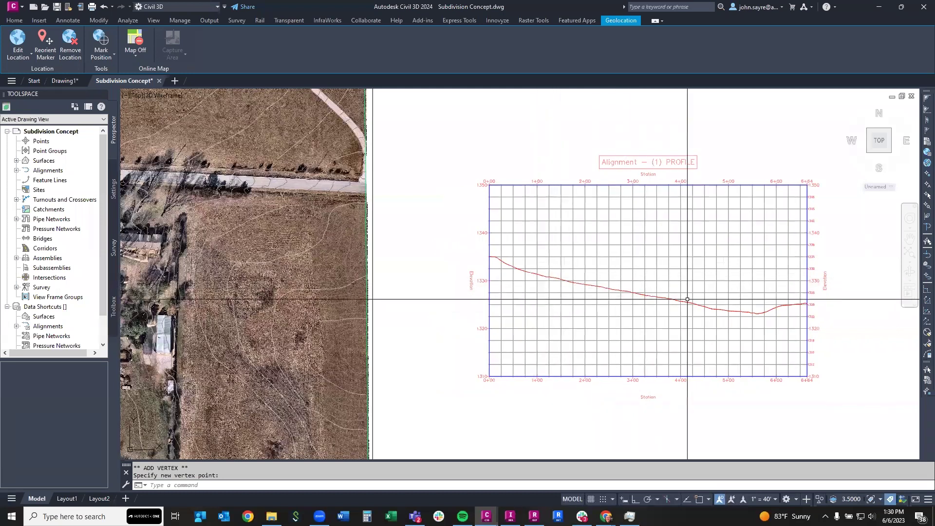
{"action": "middle_click_drag", "start_coordinate": [744, 314], "coordinate": [634, 303]}
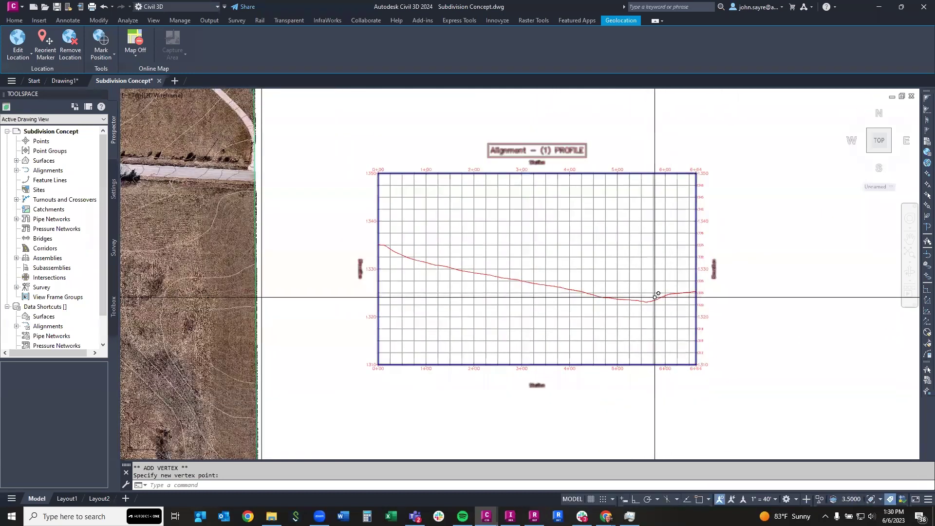
{"action": "scroll", "coordinate": [449, 313], "scroll_direction": "down", "scroll_amount": 5}
{"action": "scroll", "coordinate": [444, 324], "scroll_direction": "up", "scroll_amount": 2}
{"action": "key", "text": "Escape"}
{"action": "key", "text": "Escape"}
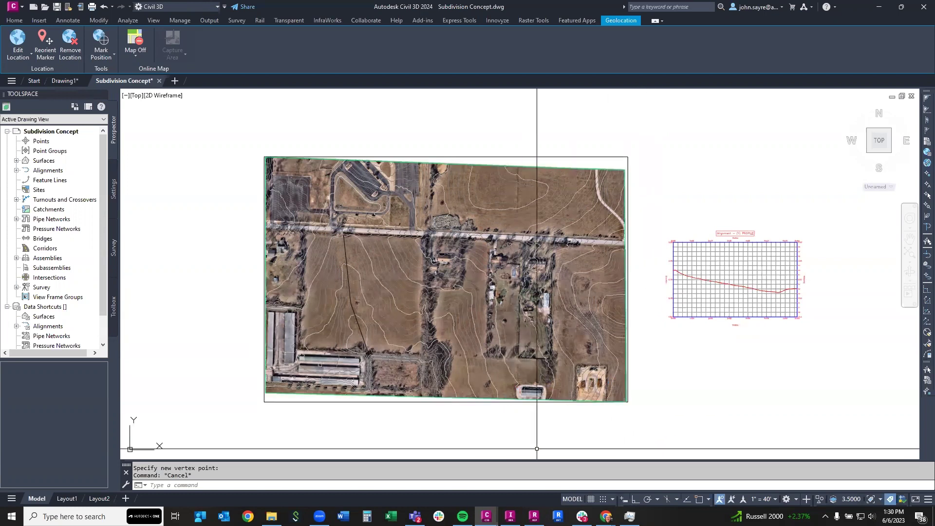
Switch to Chrome, view the Nearmap MapBrowser export and the Docs point cloud, and bring up the RidgeGate Project Overall in ArcGIS GeoBIM.
{"action": "mouse_move", "coordinate": [605, 516]}
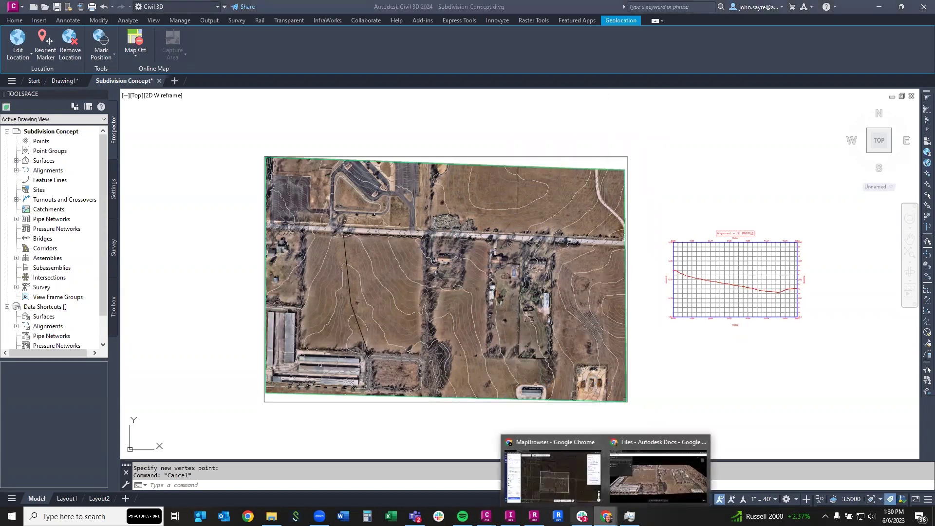
{"action": "left_click", "coordinate": [551, 474]}
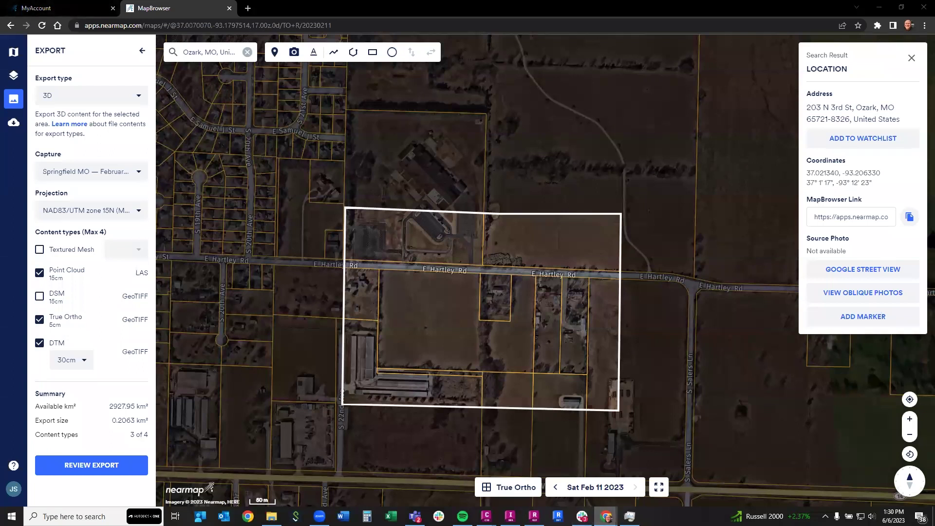
{"action": "mouse_move", "coordinate": [606, 516]}
{"action": "left_click", "coordinate": [658, 478]}
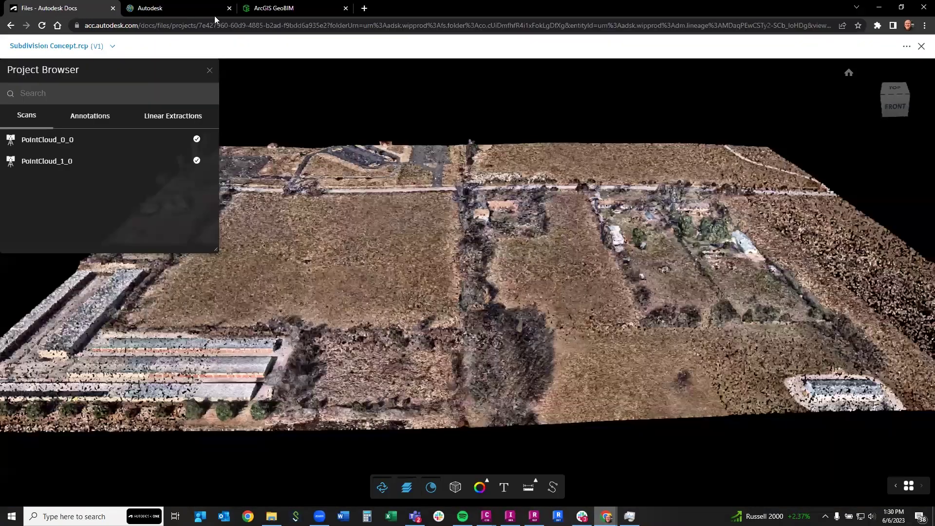
{"action": "left_click", "coordinate": [179, 8]}
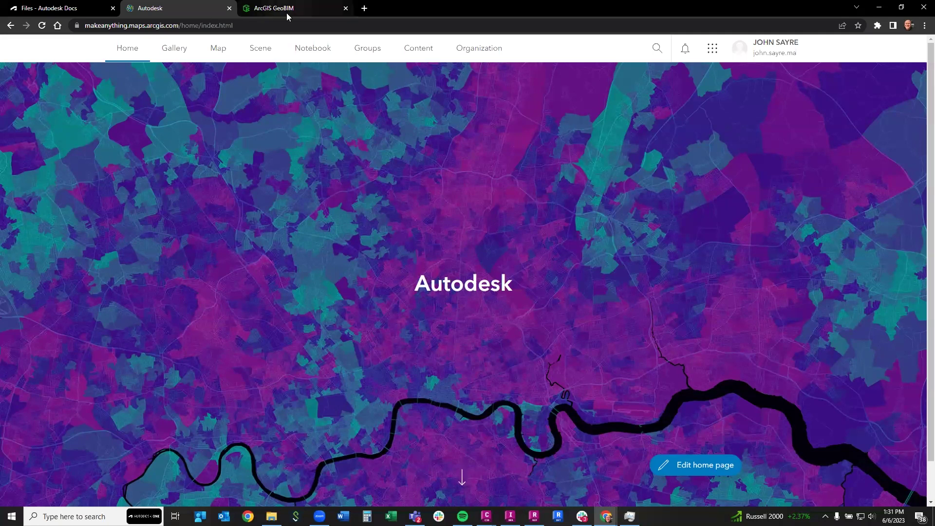
{"action": "left_click", "coordinate": [304, 9]}
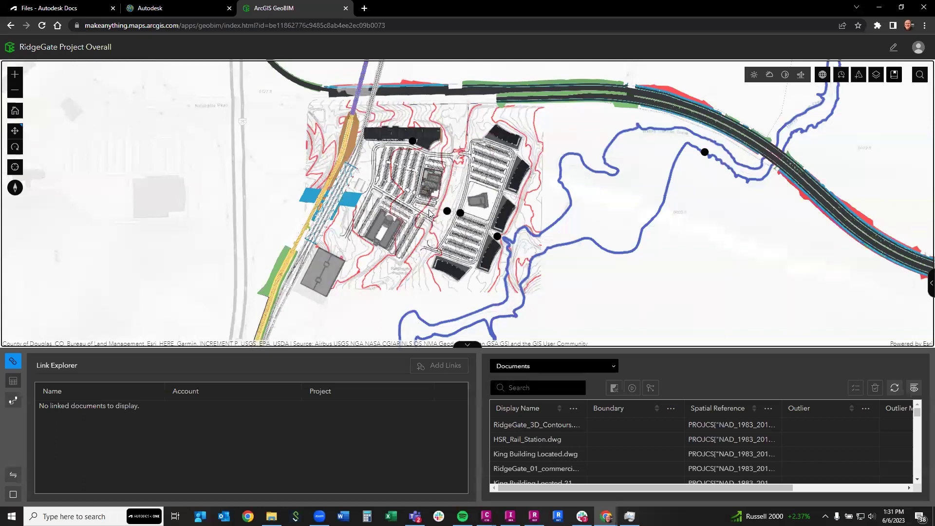
Inspect the attributes of the underground storm structure between the wood-clad building and the terraced apartment block in the 3D scene.
{"action": "scroll", "coordinate": [431, 217], "scroll_direction": "down", "scroll_amount": 2}
{"action": "scroll", "coordinate": [439, 225], "scroll_direction": "up", "scroll_amount": 3}
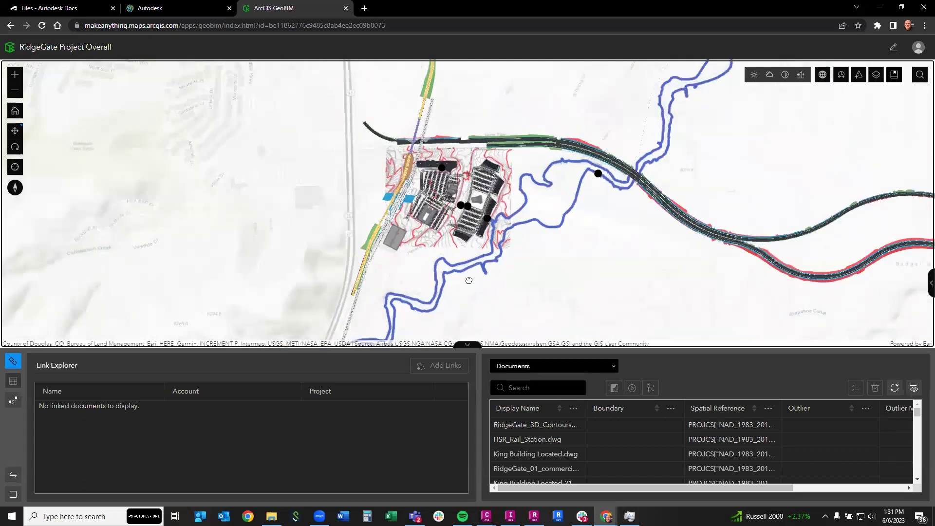
{"action": "right_click_drag", "start_coordinate": [449, 325], "coordinate": [462, 217]}
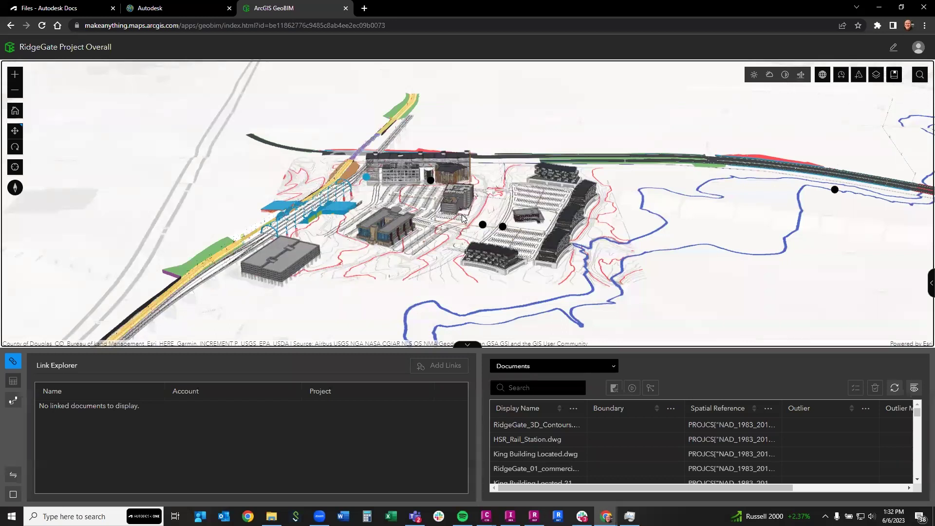
{"action": "scroll", "coordinate": [532, 188], "scroll_direction": "up", "scroll_amount": 1}
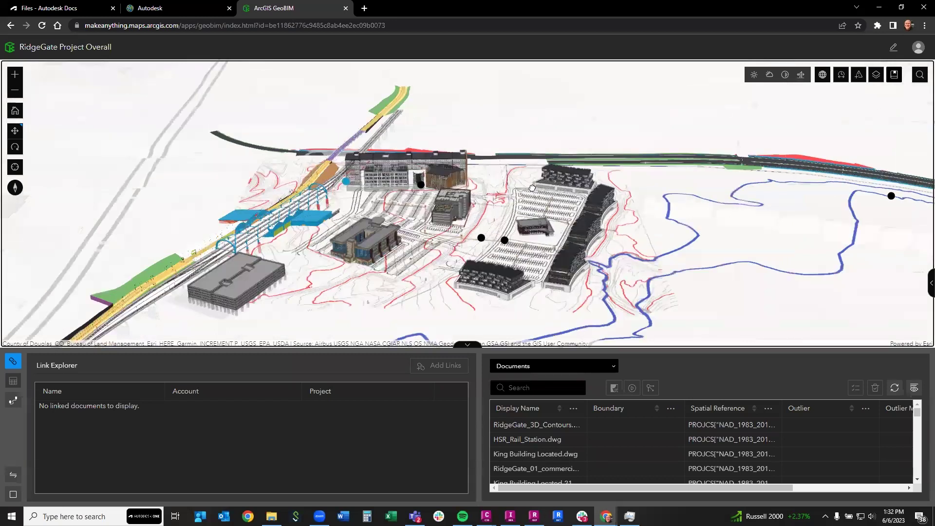
{"action": "scroll", "coordinate": [533, 188], "scroll_direction": "up", "scroll_amount": 5}
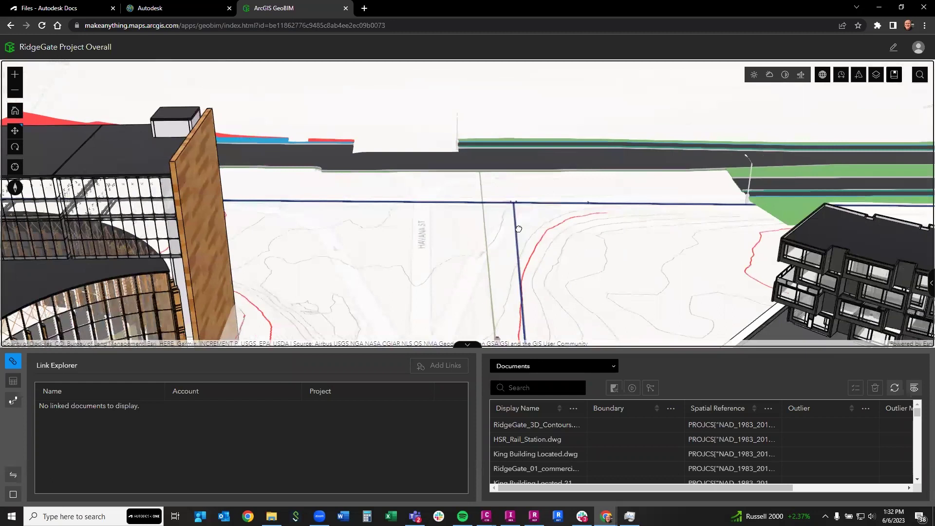
{"action": "right_click_drag", "start_coordinate": [519, 229], "coordinate": [488, 269]}
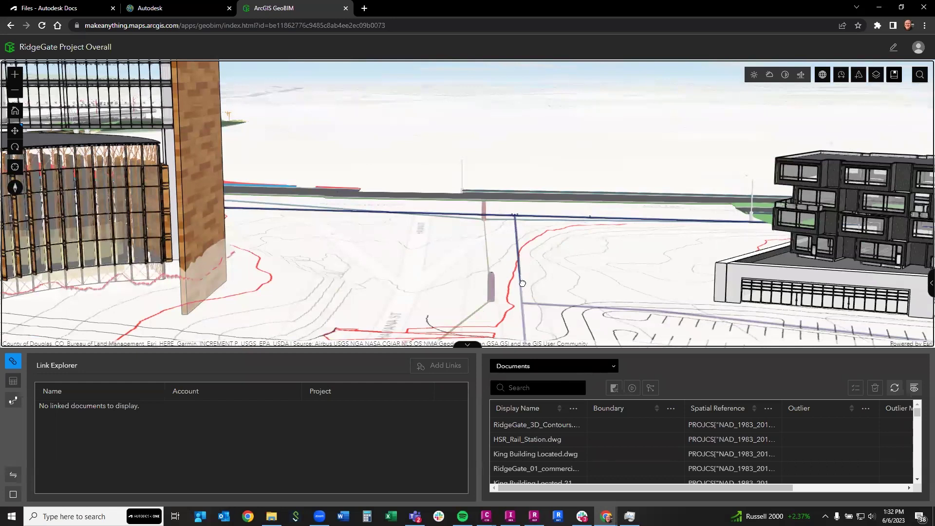
{"action": "scroll", "coordinate": [495, 294], "scroll_direction": "up", "scroll_amount": 2}
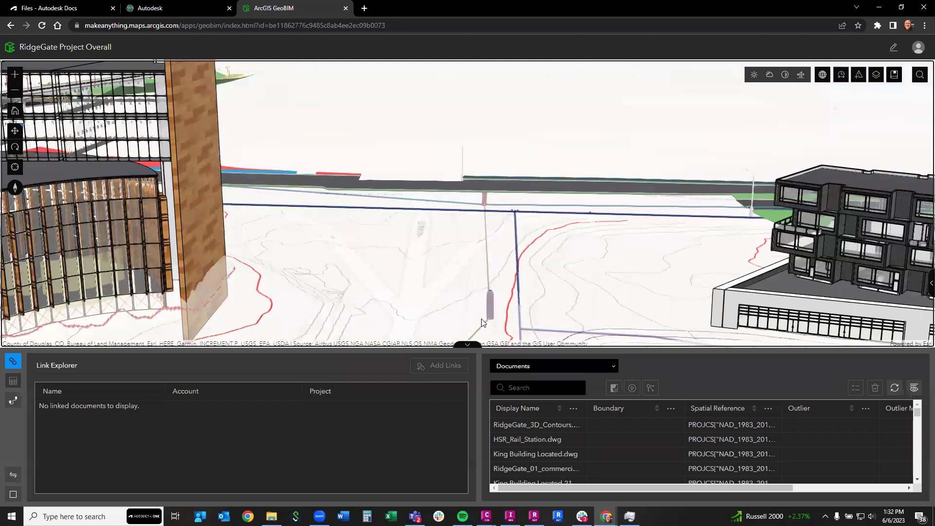
{"action": "left_click", "coordinate": [489, 311]}
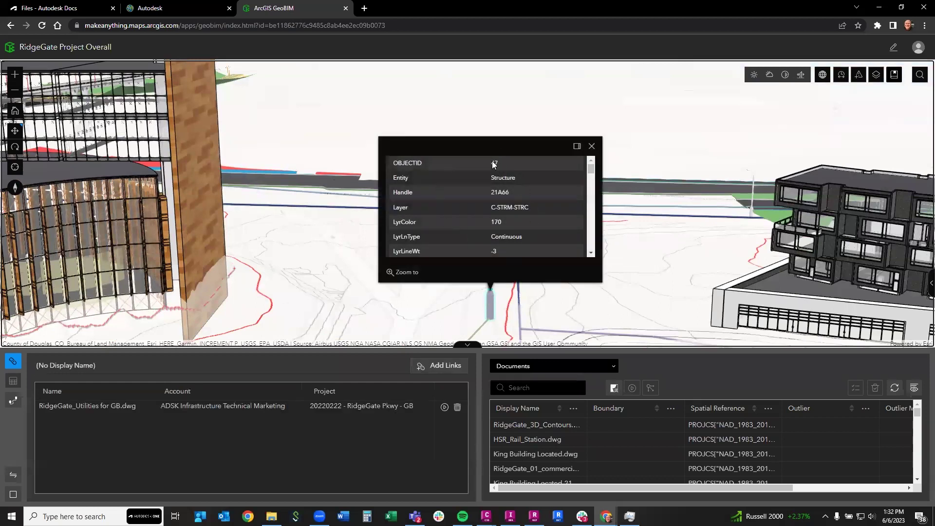
{"action": "left_click_drag", "start_coordinate": [589, 170], "coordinate": [590, 258]}
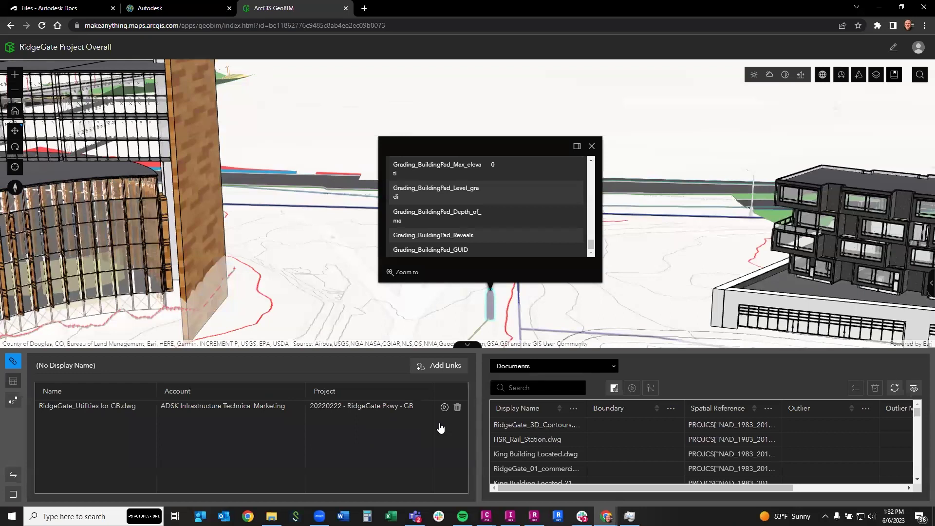
Open the linked RidgeGate_Utilities for GB.dwg beside the map, with a wider viewer and a close view of the selected structure.
{"action": "left_click", "coordinate": [445, 406]}
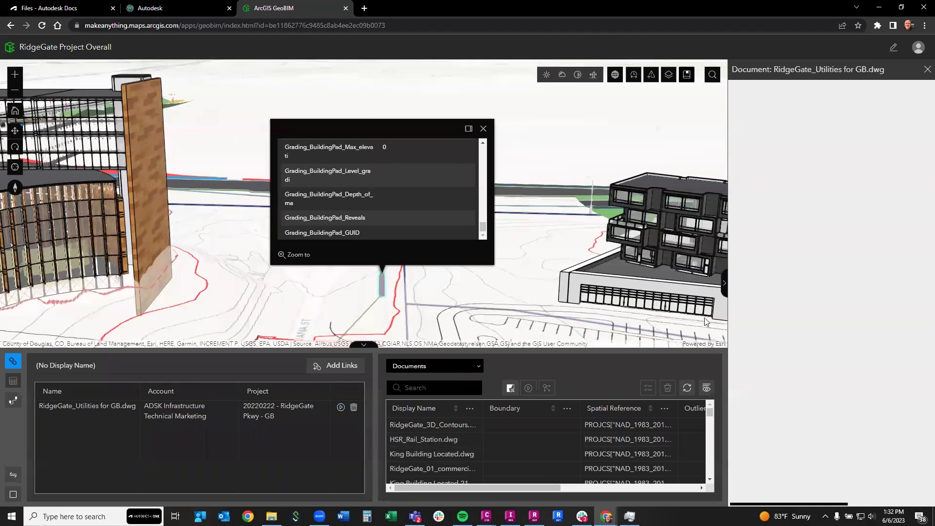
{"action": "left_click_drag", "start_coordinate": [729, 319], "coordinate": [665, 319]}
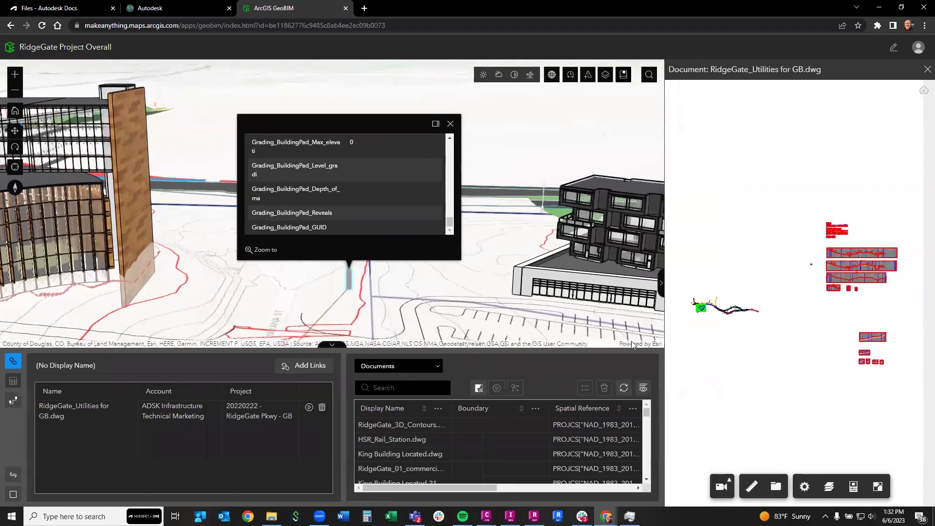
{"action": "scroll", "coordinate": [706, 308], "scroll_direction": "up", "scroll_amount": 10}
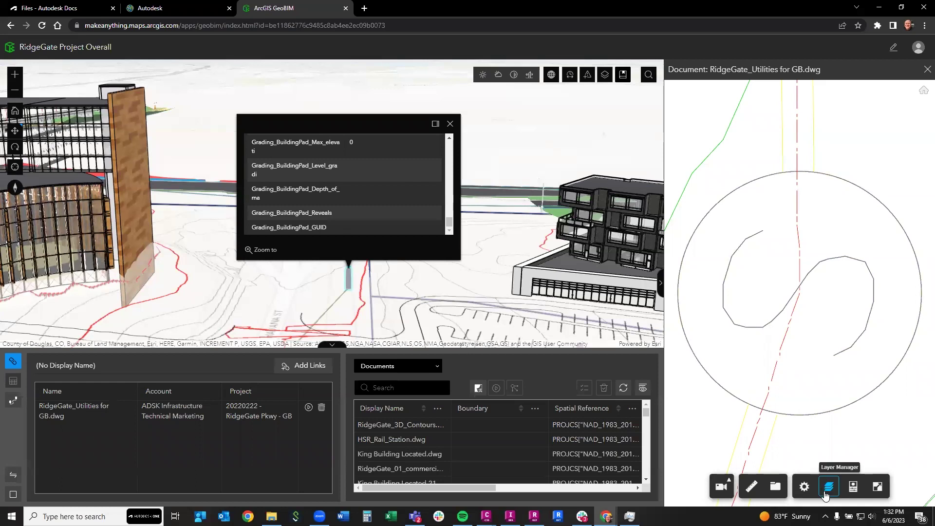
Review the manhole structure's full properties in the drawing viewer, and close both the properties and the map's attribute pop-up.
{"action": "left_click", "coordinate": [853, 486]}
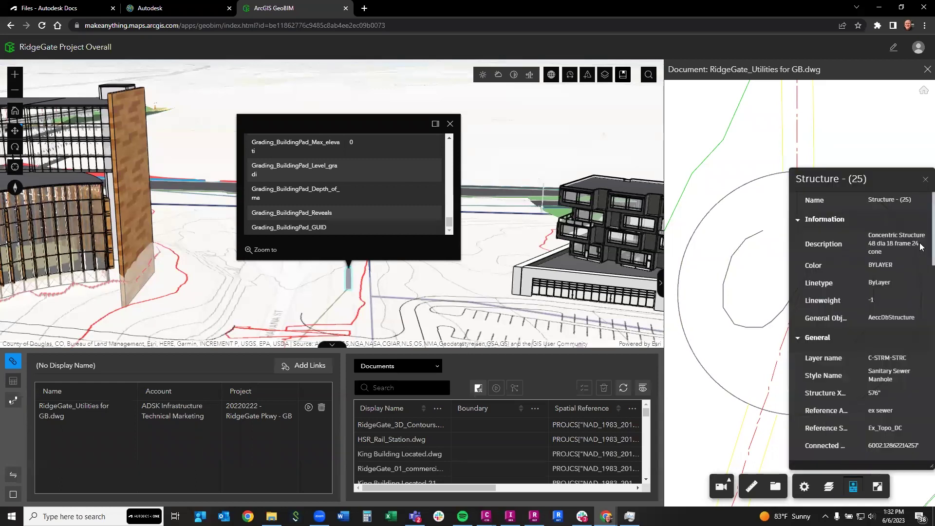
{"action": "scroll", "coordinate": [919, 253], "scroll_direction": "down", "scroll_amount": 10}
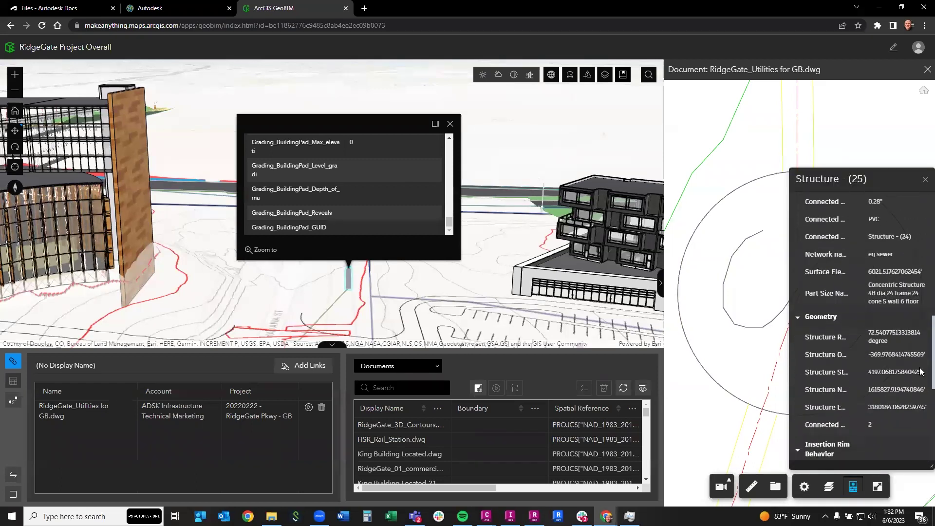
{"action": "scroll", "coordinate": [920, 371], "scroll_direction": "up", "scroll_amount": 6}
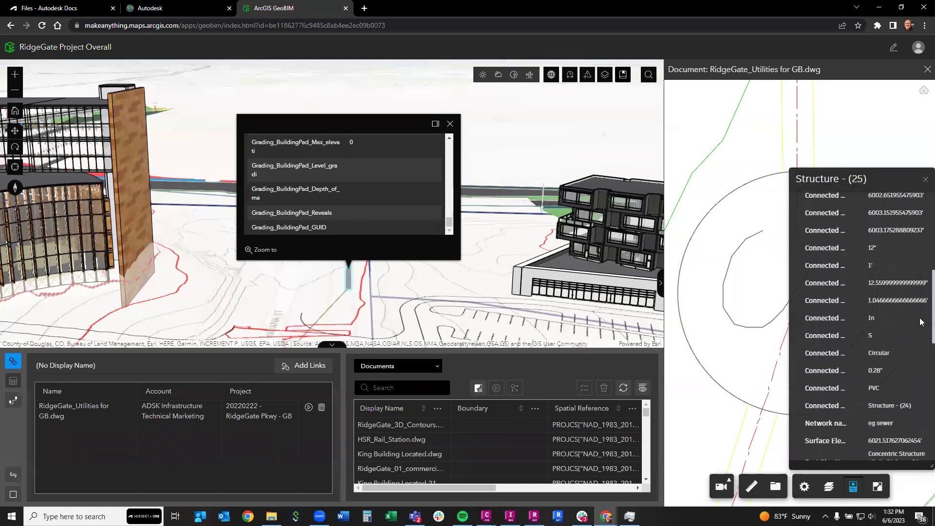
{"action": "left_click", "coordinate": [924, 180]}
{"action": "left_click", "coordinate": [450, 124]}
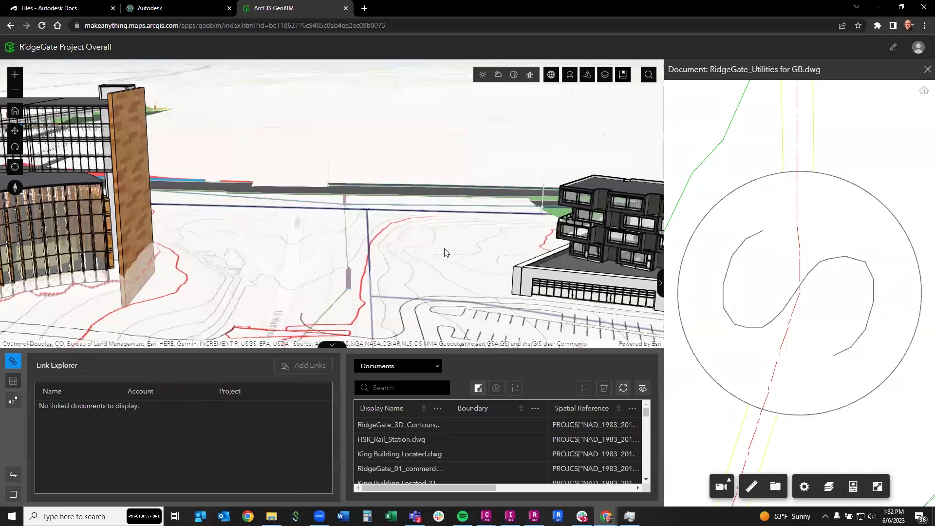
Close the utilities drawing and show the attributes and linked document of the detached car park southwest of the RidgeGate buildings.
{"action": "scroll", "coordinate": [442, 248], "scroll_direction": "down", "scroll_amount": 5}
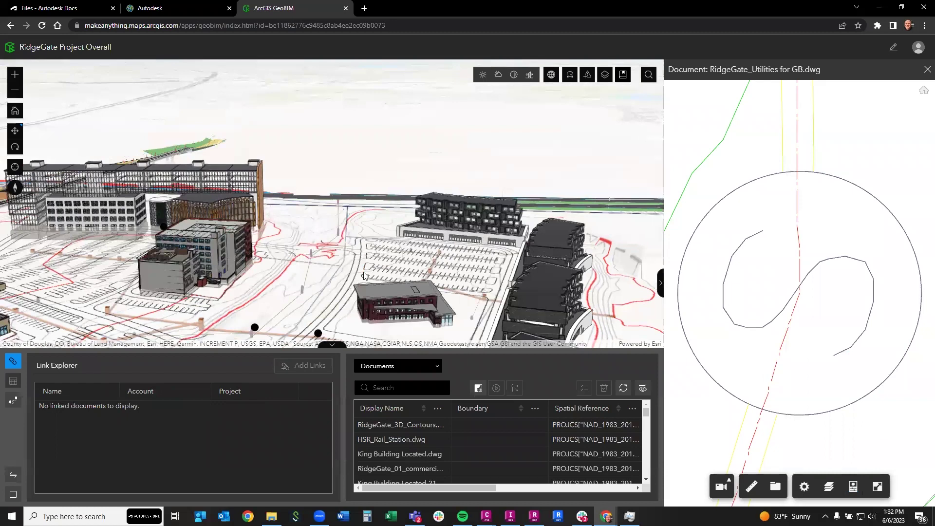
{"action": "scroll", "coordinate": [365, 276], "scroll_direction": "down", "scroll_amount": 6}
{"action": "scroll", "coordinate": [179, 263], "scroll_direction": "up", "scroll_amount": 3}
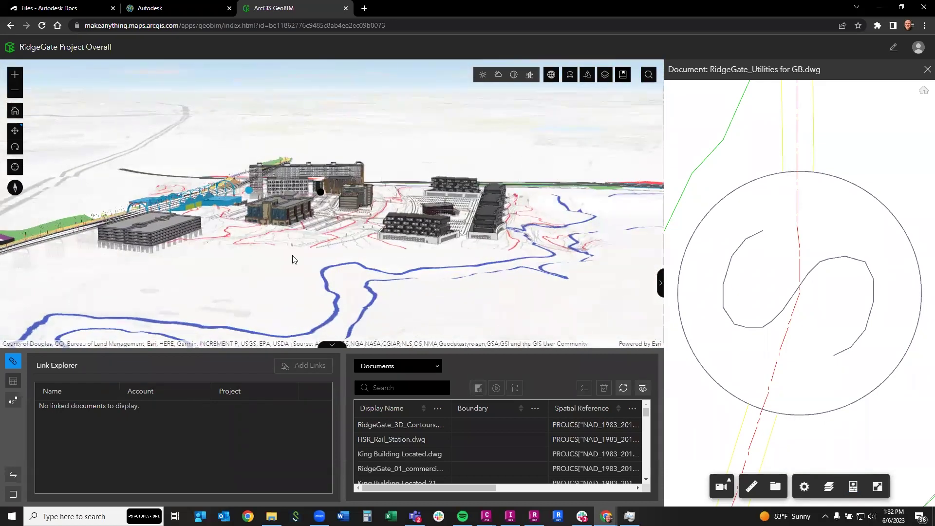
{"action": "left_click", "coordinate": [160, 228]}
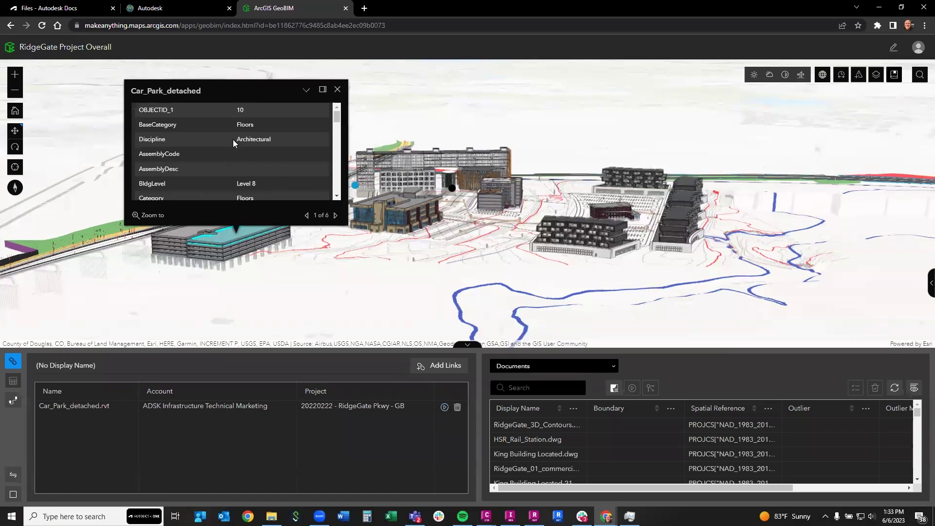
Check the car park's remaining attributes, open the linked Car_Park_detached.rvt beside the map, and review the model's properties.
{"action": "left_click_drag", "start_coordinate": [335, 116], "coordinate": [335, 145]}
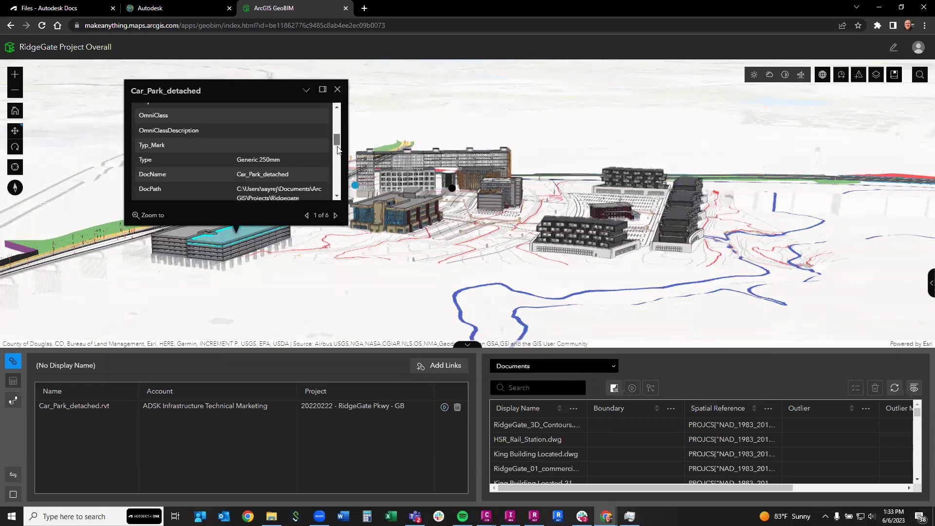
{"action": "left_click", "coordinate": [444, 408]}
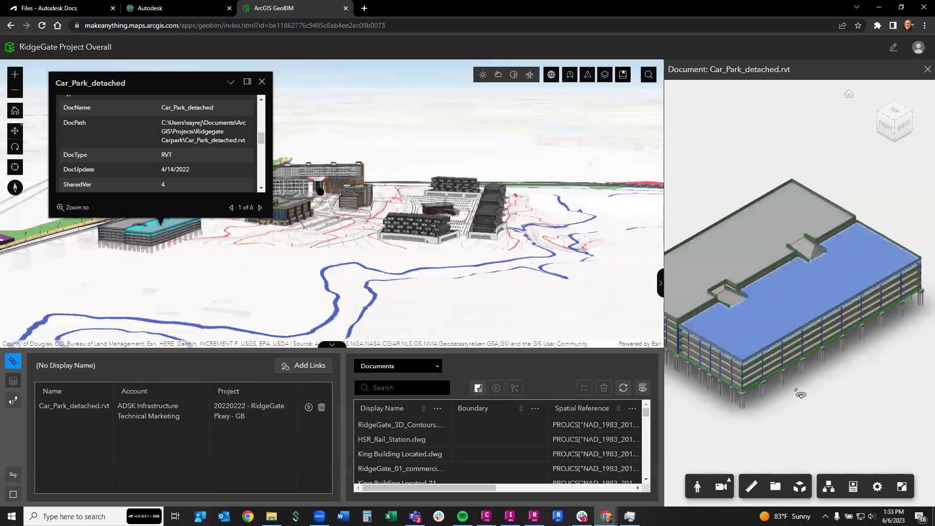
{"action": "left_click", "coordinate": [799, 488]}
{"action": "mouse_move", "coordinate": [770, 460]}
{"action": "left_mouse_down"}
{"action": "mouse_move", "coordinate": [788, 462]}
{"action": "mouse_move", "coordinate": [770, 461]}
{"action": "left_mouse_up"}
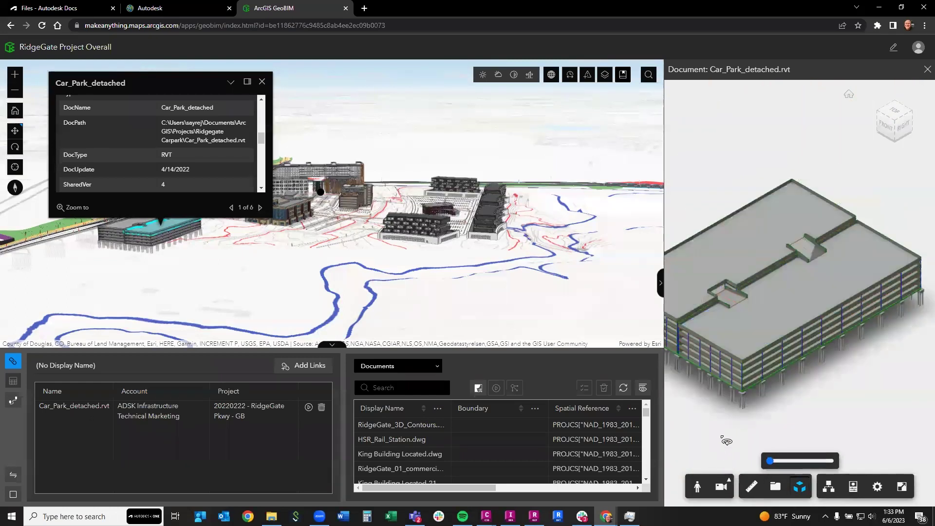
{"action": "left_click", "coordinate": [853, 487]}
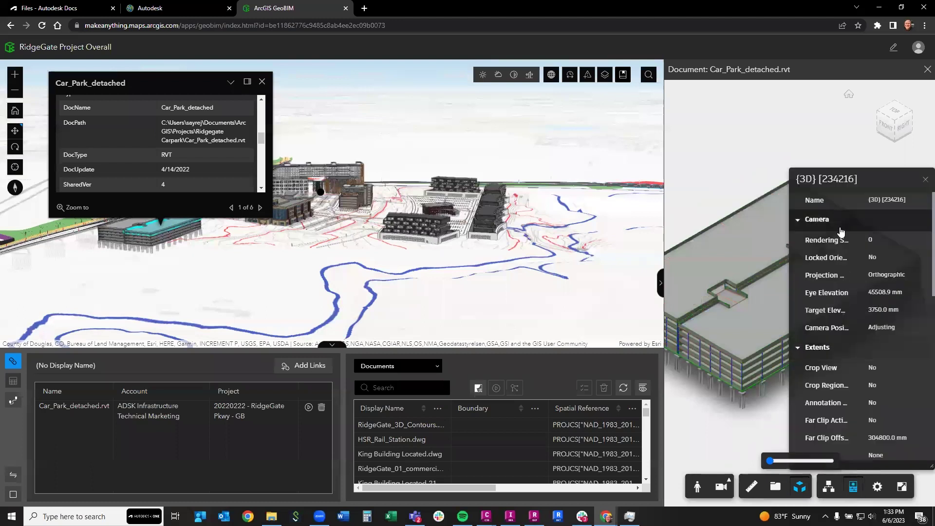
{"action": "left_click", "coordinate": [925, 179]}
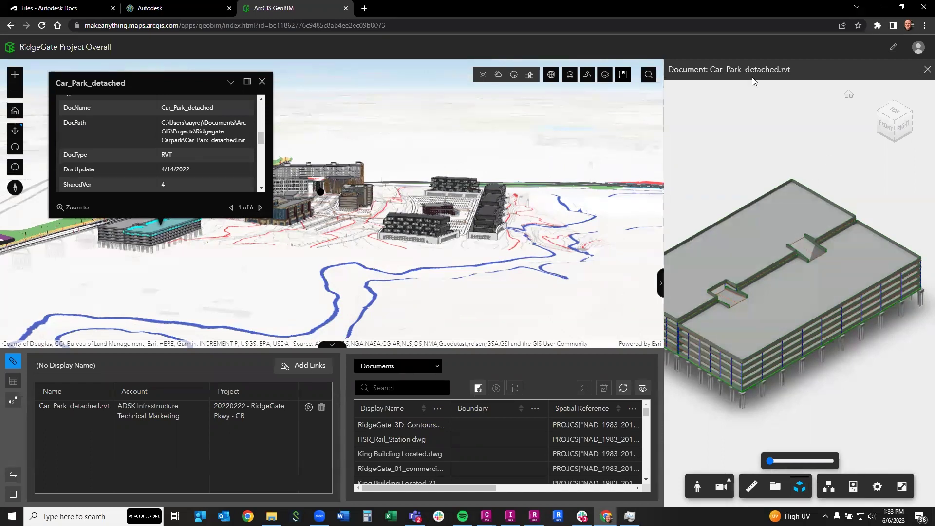
Close the car park document and its attribute pop-up, and show the RidgeGate site in a close top-down view.
{"action": "left_click", "coordinate": [928, 70]}
{"action": "left_click", "coordinate": [337, 89]}
{"action": "right_click_drag", "start_coordinate": [425, 206], "coordinate": [428, 296]}
{"action": "scroll", "coordinate": [429, 296], "scroll_direction": "down", "scroll_amount": 5}
{"action": "scroll", "coordinate": [482, 201], "scroll_direction": "up", "scroll_amount": 3}
{"action": "scroll", "coordinate": [482, 201], "scroll_direction": "up", "scroll_amount": 5}
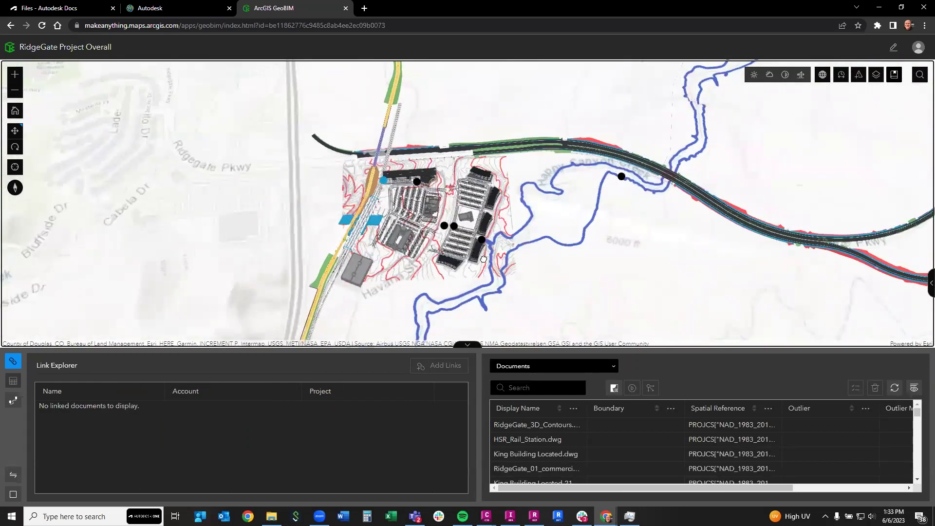
{"action": "scroll", "coordinate": [472, 288], "scroll_direction": "up", "scroll_amount": 3}
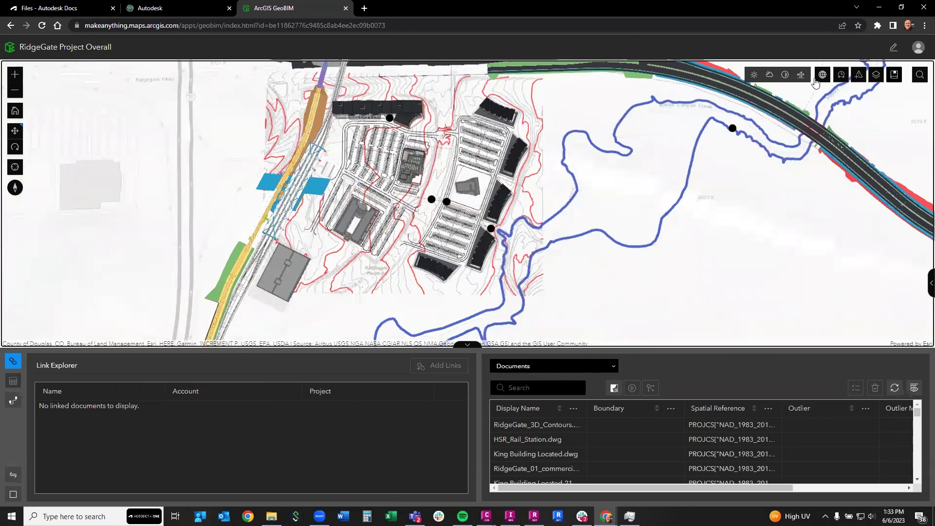
Turn on the Ridgegate Image 2016a_WTL1 layer, collapse the link and document tables to enlarge the map, and close the layer list.
{"action": "left_click", "coordinate": [876, 75]}
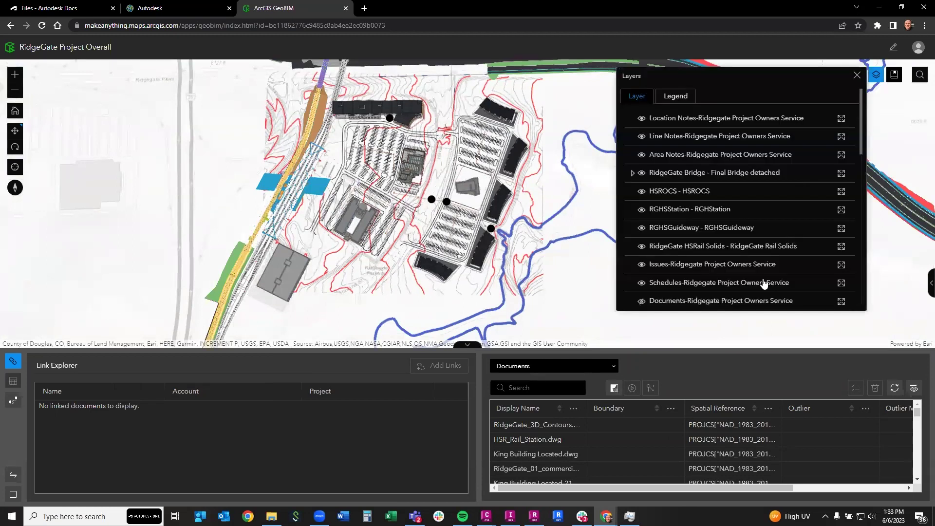
{"action": "scroll", "coordinate": [695, 250], "scroll_direction": "down", "scroll_amount": 10}
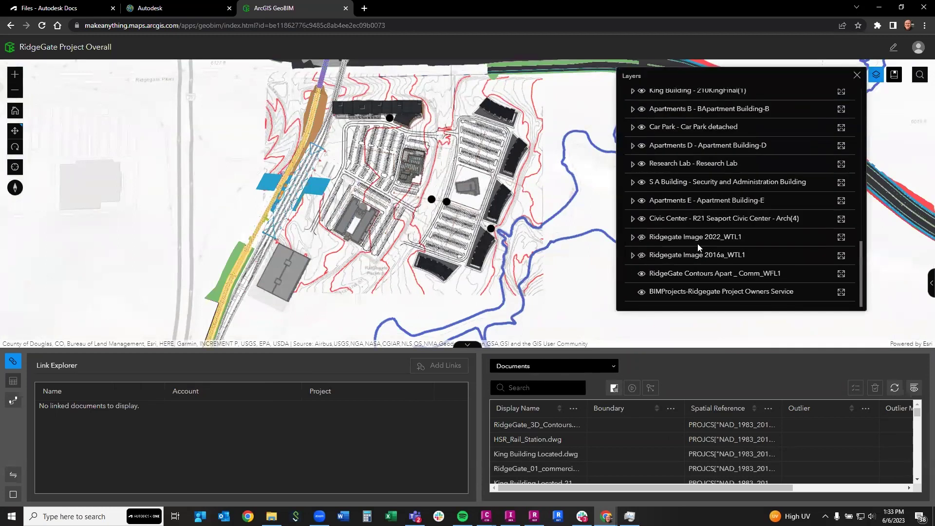
{"action": "left_click", "coordinate": [642, 255]}
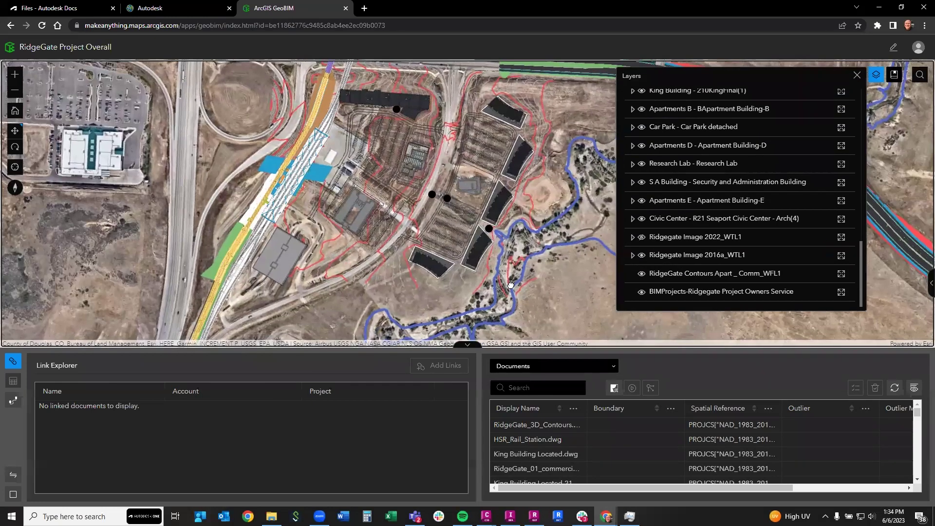
{"action": "left_click_drag", "start_coordinate": [475, 283], "coordinate": [468, 336]}
{"action": "left_click", "coordinate": [467, 345]}
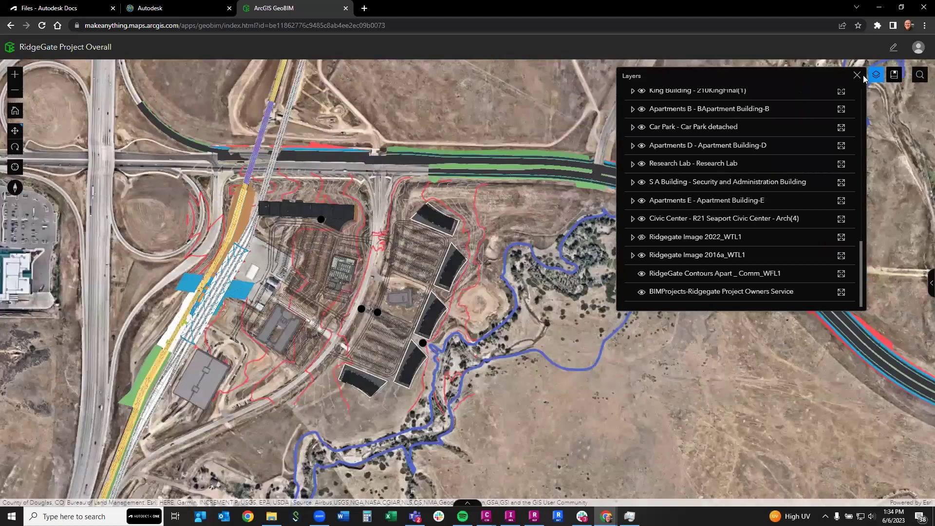
{"action": "left_click", "coordinate": [857, 75]}
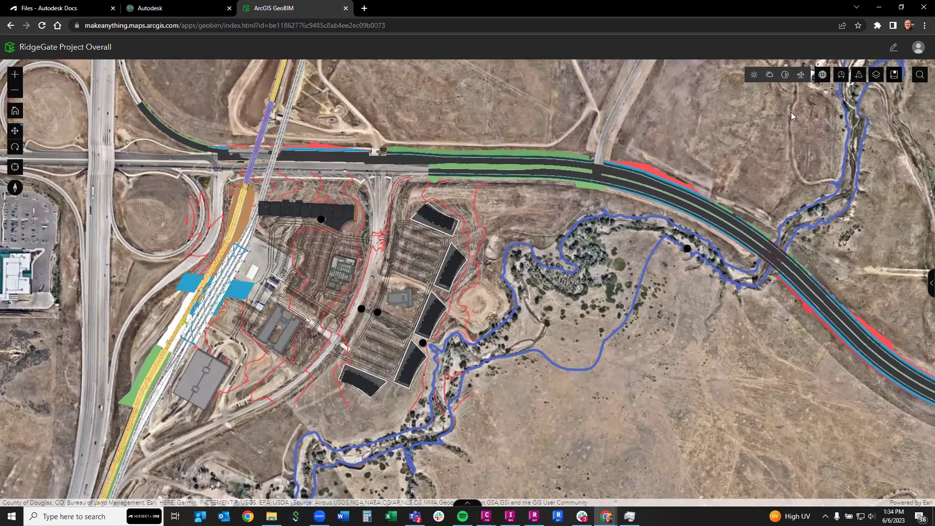
Compare the Ridgegate Image 2022_WTL1 layer with the 2016a image around the apartment buildings, leaving the 2022 layer hidden and the layer list closed.
{"action": "left_click", "coordinate": [877, 76]}
{"action": "scroll", "coordinate": [708, 250], "scroll_direction": "down", "scroll_amount": 5}
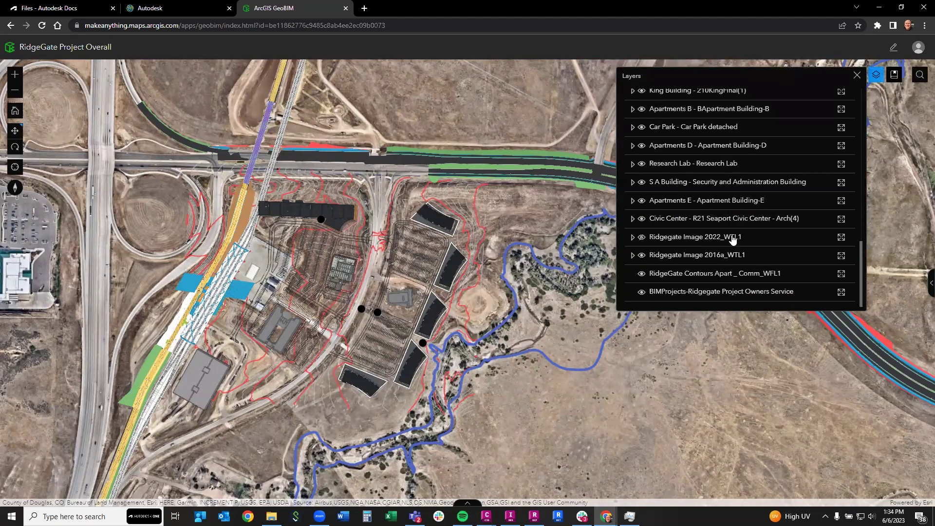
{"action": "left_click", "coordinate": [642, 238]}
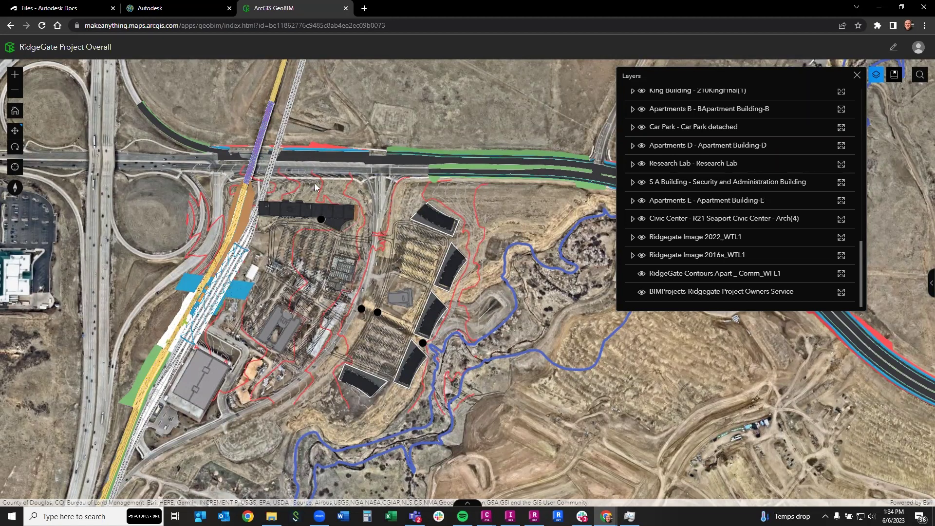
{"action": "left_click", "coordinate": [642, 238]}
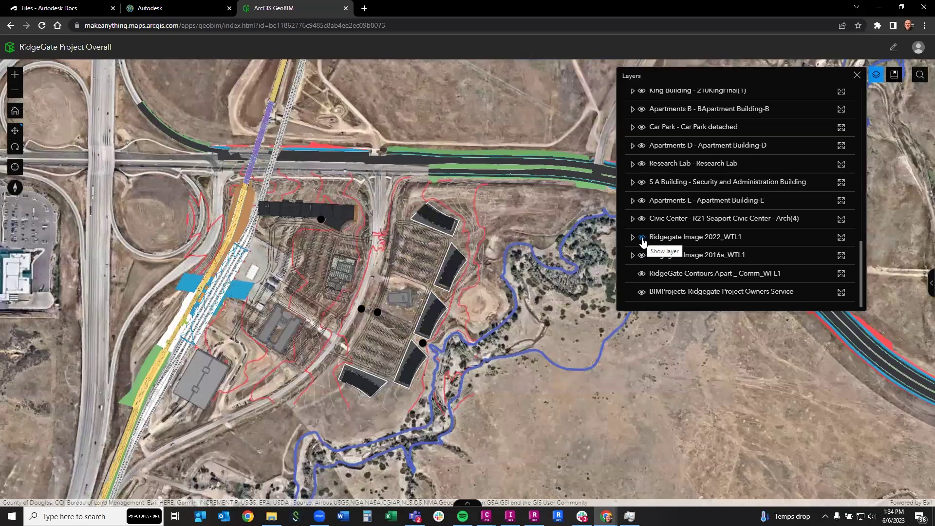
{"action": "left_click", "coordinate": [642, 238]}
{"action": "left_click", "coordinate": [642, 238]}
{"action": "scroll", "coordinate": [431, 318], "scroll_direction": "up", "scroll_amount": 3}
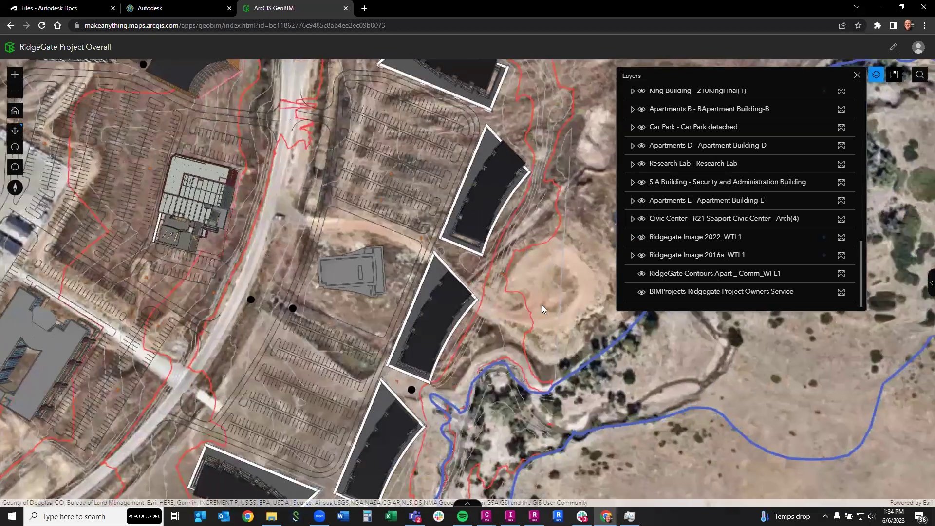
{"action": "left_click", "coordinate": [642, 238]}
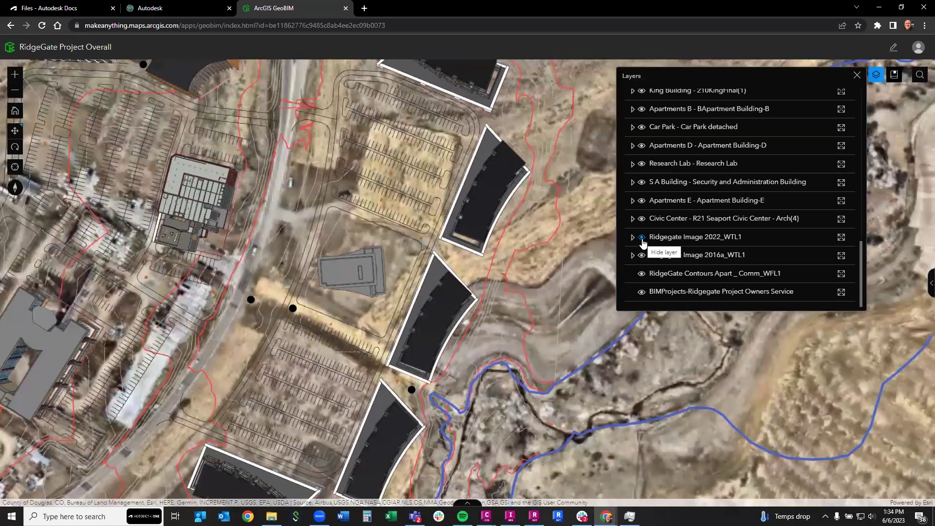
{"action": "left_click", "coordinate": [642, 239]}
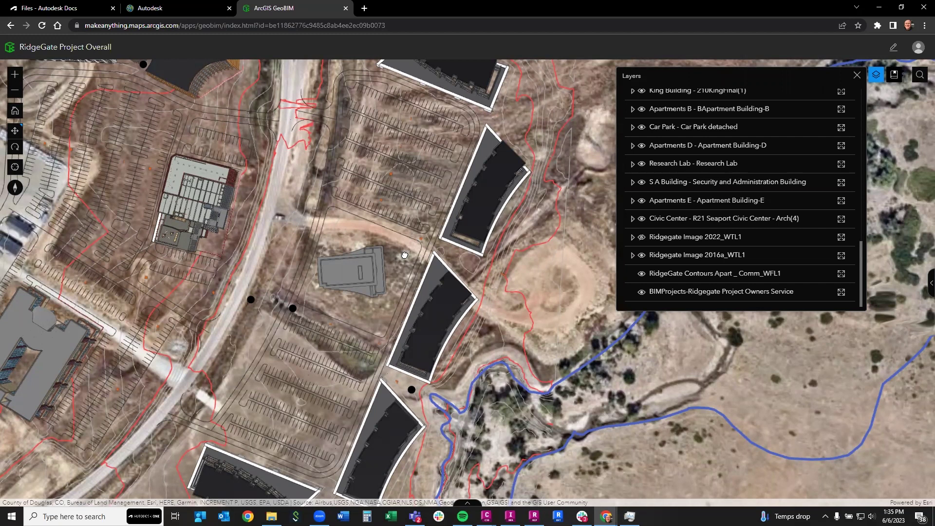
{"action": "scroll", "coordinate": [441, 275], "scroll_direction": "down", "scroll_amount": 4}
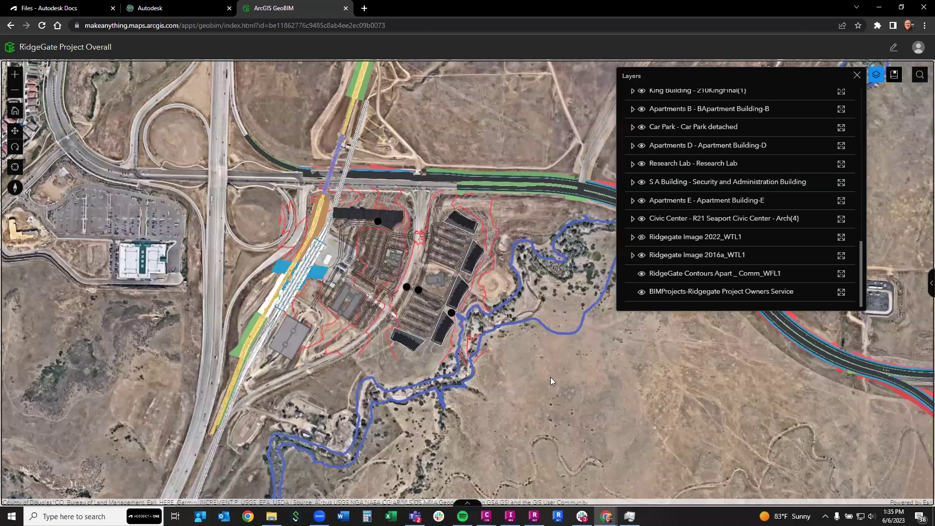
{"action": "left_click", "coordinate": [858, 74]}
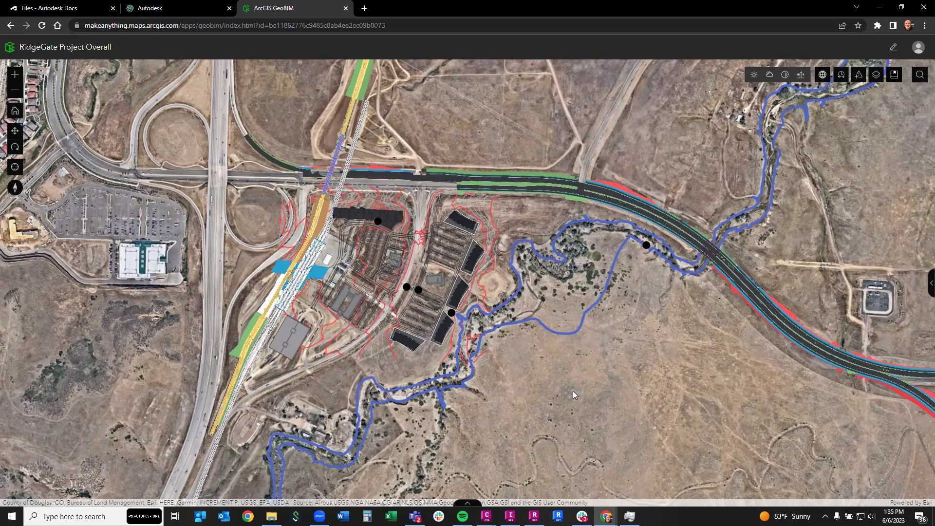
Compare the 2022 and 2016a images along the whole parkway east to the residential area, leaving the 2022 image hidden and the layer list closed.
{"action": "left_click", "coordinate": [540, 300]}
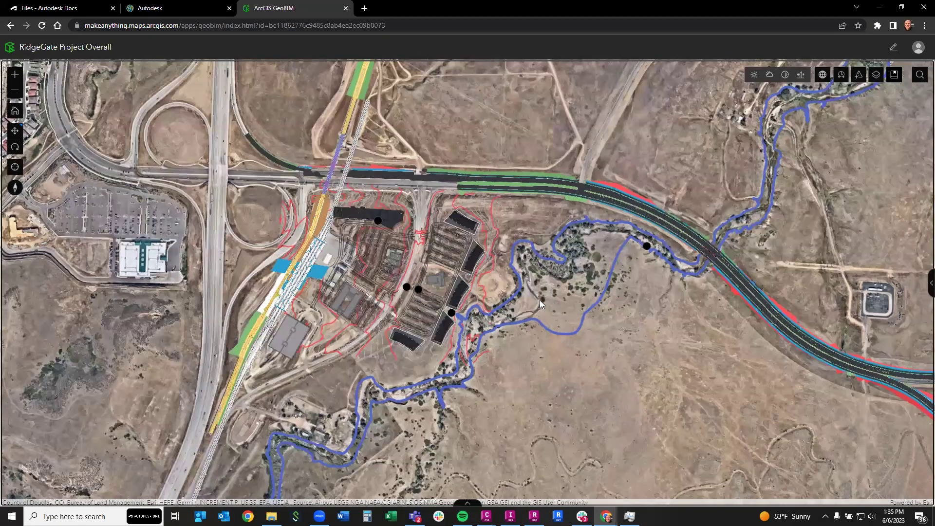
{"action": "right_click_drag", "start_coordinate": [593, 310], "coordinate": [516, 291]}
{"action": "right_click_drag", "start_coordinate": [462, 276], "coordinate": [493, 349]}
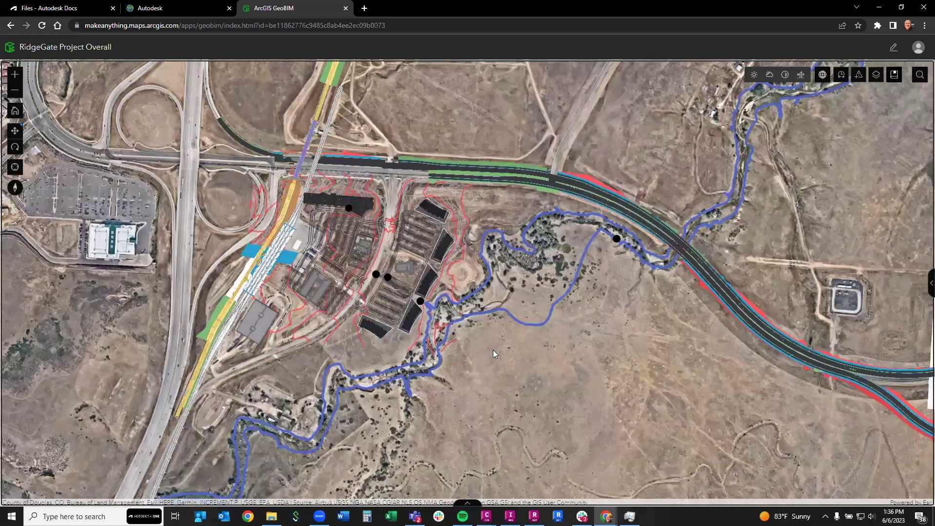
{"action": "left_click_drag", "start_coordinate": [495, 351], "coordinate": [495, 352]}
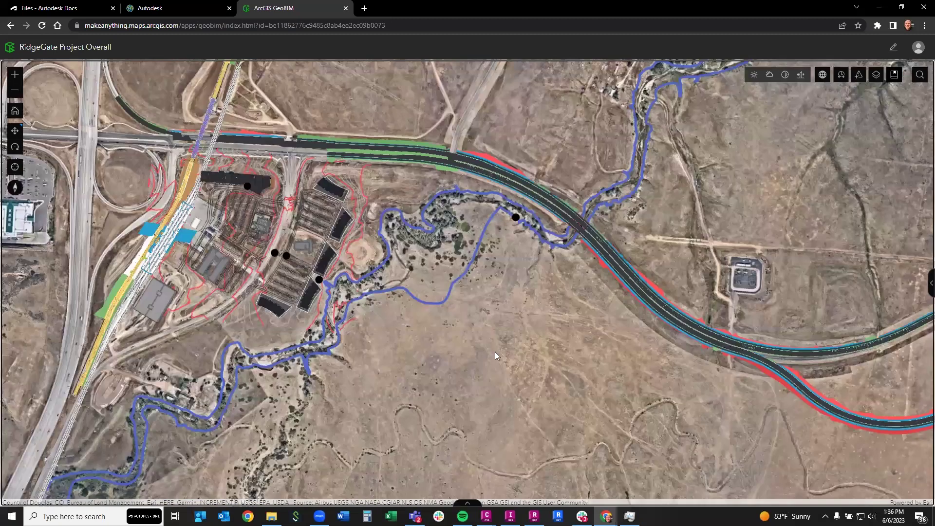
{"action": "scroll", "coordinate": [495, 352], "scroll_direction": "down", "scroll_amount": 3}
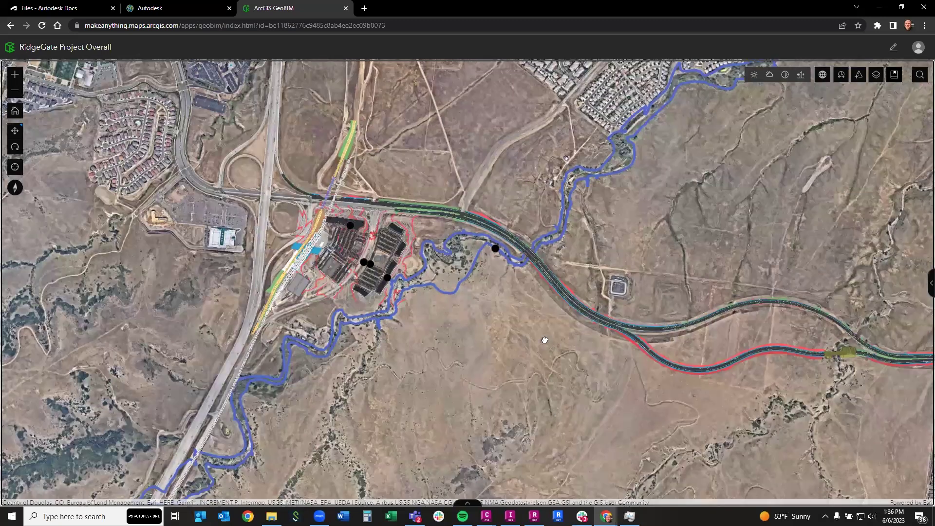
{"action": "left_click_drag", "start_coordinate": [545, 340], "coordinate": [398, 350]}
{"action": "left_click", "coordinate": [877, 75]}
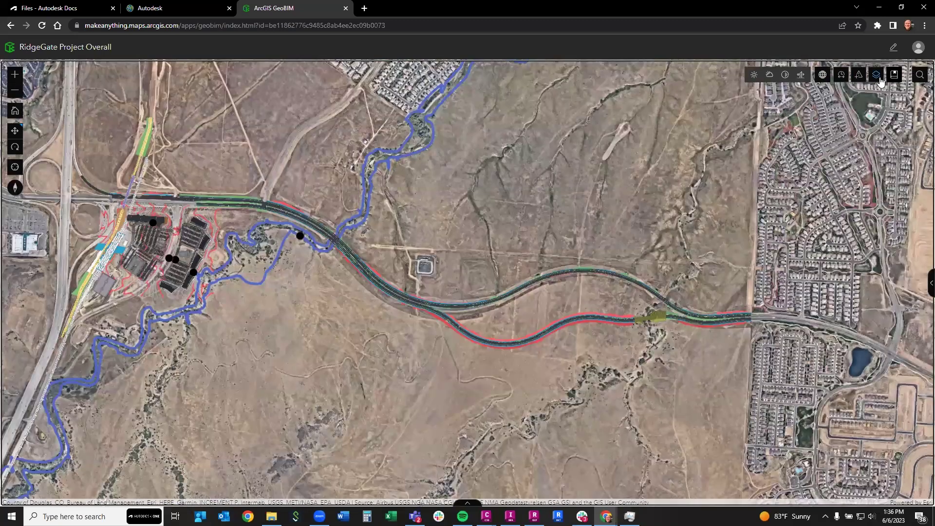
{"action": "scroll", "coordinate": [668, 247], "scroll_direction": "down", "scroll_amount": 5}
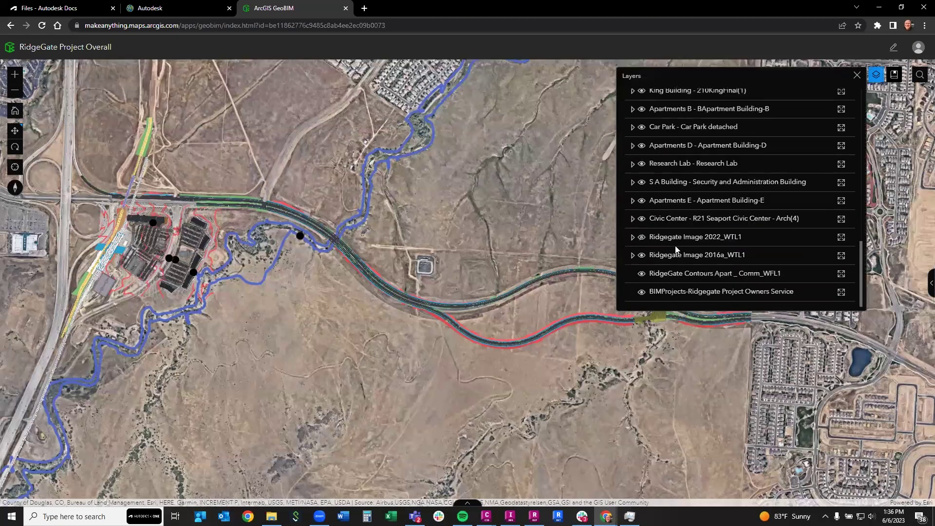
{"action": "left_click", "coordinate": [642, 237]}
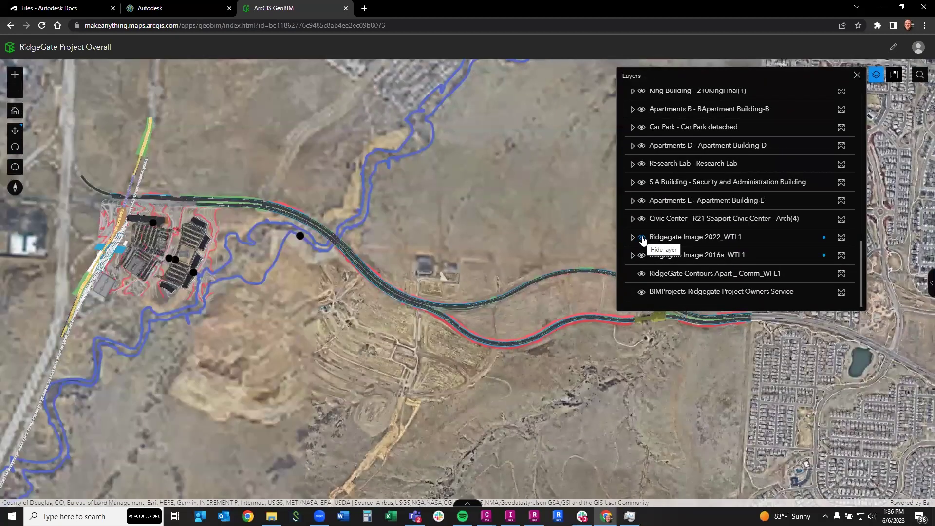
{"action": "left_click", "coordinate": [642, 257]}
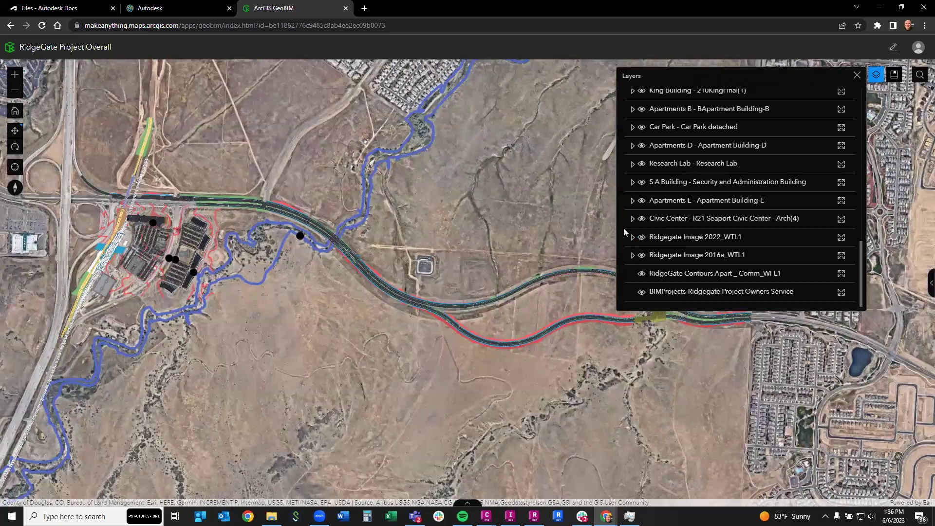
{"action": "left_click", "coordinate": [857, 75]}
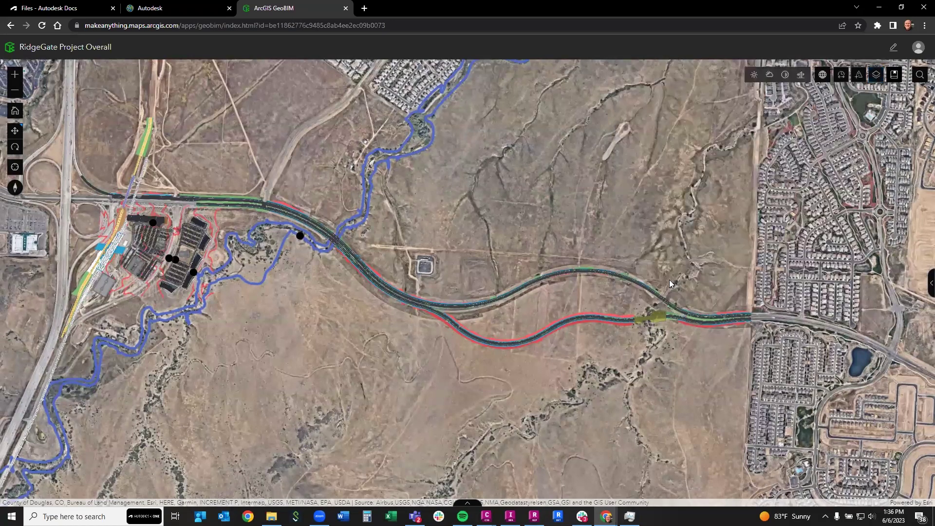